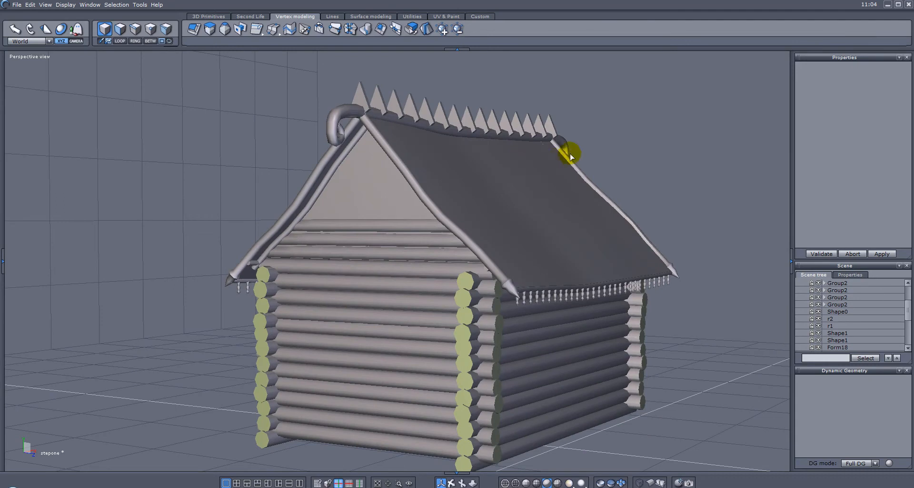
# - Create a cube about 3.3 units per side near the far end of the roof ridge
pyautogui.keyDown('alt'); pyautogui.moveTo(510, 164); pyautogui.dragTo(408, 137); pyautogui.keyUp('alt')
pyautogui.click(213, 16)
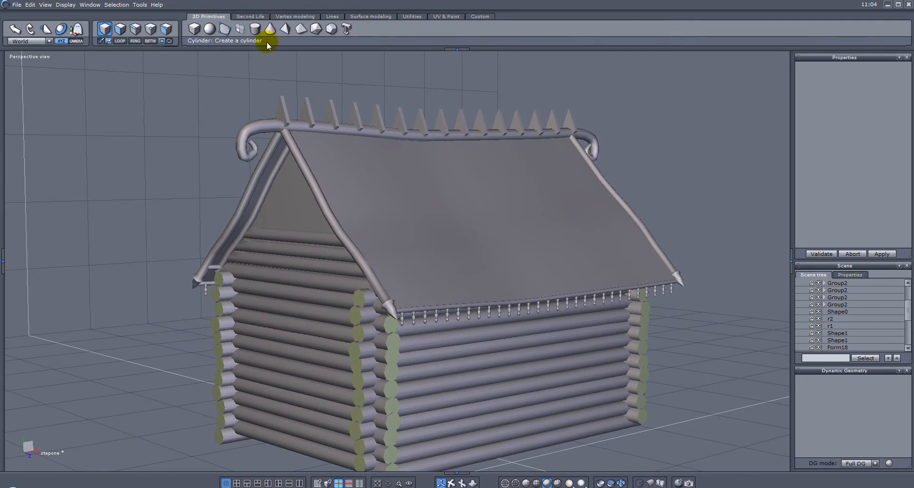
pyautogui.click(194, 29)
pyautogui.click(618, 134)
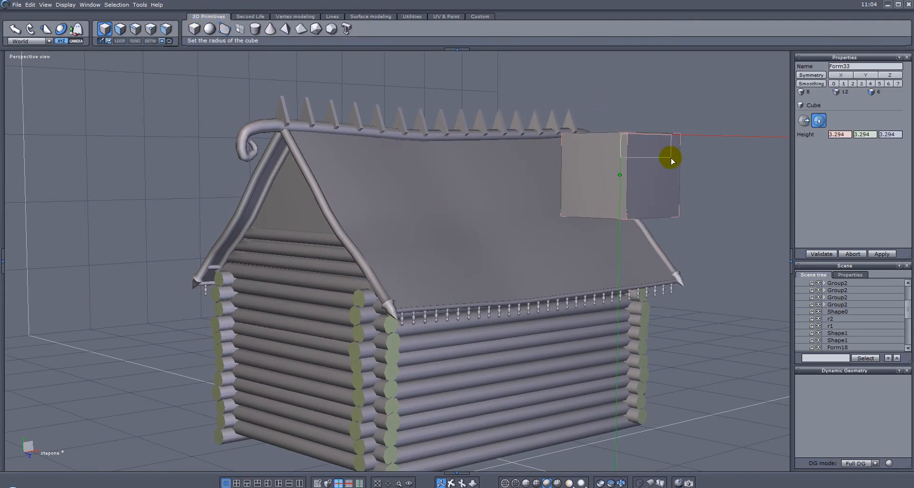
pyautogui.click(670, 158)
# - Rotate the cube 135° about Z so it stands on an edge, and move it against the roof slope
pyautogui.keyDown('alt'); pyautogui.moveTo(778, 194); pyautogui.dragTo(605, 198); pyautogui.keyUp('alt')
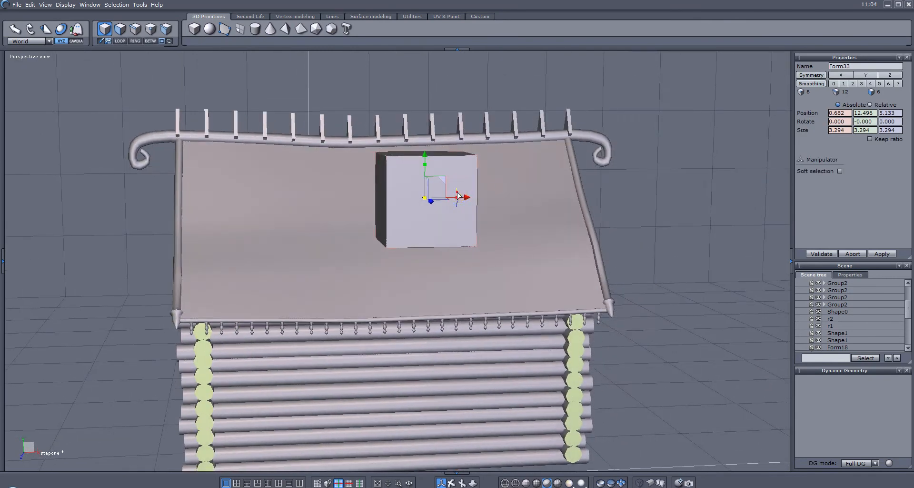
pyautogui.moveTo(455, 186); pyautogui.dragTo(399, 173)
pyautogui.keyDown('alt'); pyautogui.moveTo(341, 202); pyautogui.dragTo(618, 197); pyautogui.keyUp('alt')
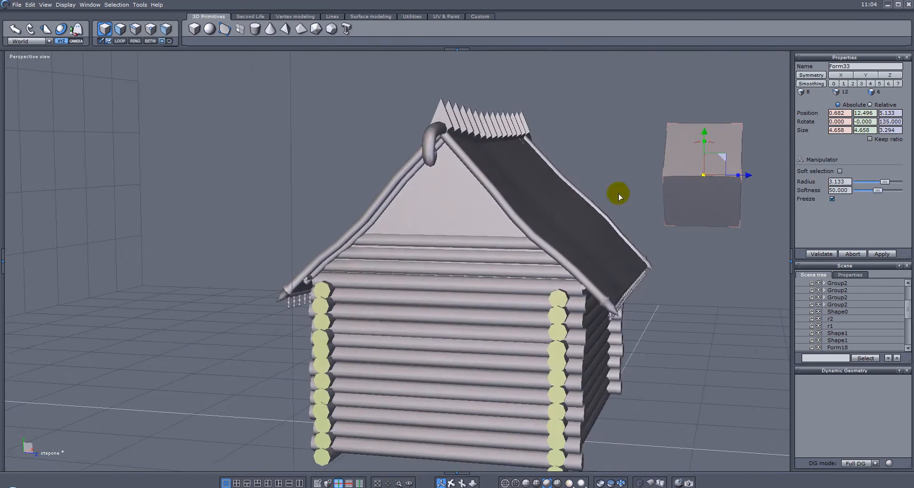
pyautogui.moveTo(749, 177); pyautogui.dragTo(578, 180)
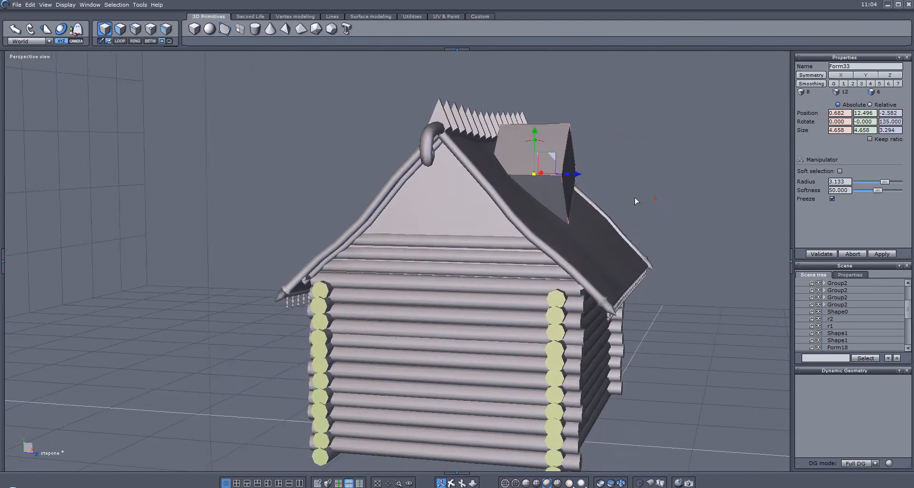
# - Reshape the cube into an upright diamond about 3.95 × 4.88 × 3.28 and place it in front of the roof at Z about 4.45
pyautogui.keyDown('alt'); pyautogui.moveTo(662, 200); pyautogui.dragTo(402, 202); pyautogui.keyUp('alt')
pyautogui.moveTo(427, 135); pyautogui.dragTo(430, 175)
pyautogui.keyDown('alt'); pyautogui.moveTo(354, 173); pyautogui.dragTo(425, 152); pyautogui.keyUp('alt')
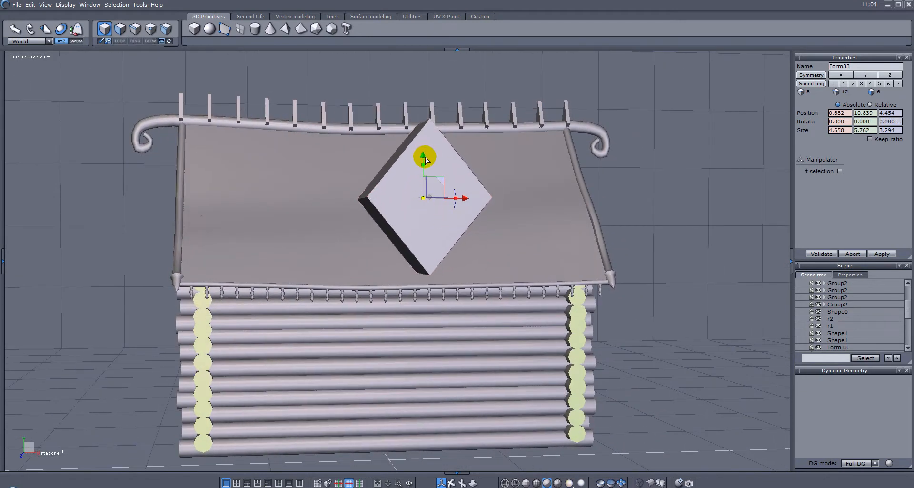
pyautogui.keyDown('alt'); pyautogui.moveTo(392, 178); pyautogui.dragTo(518, 181); pyautogui.keyUp('alt')
pyautogui.moveTo(573, 195); pyautogui.dragTo(696, 206)
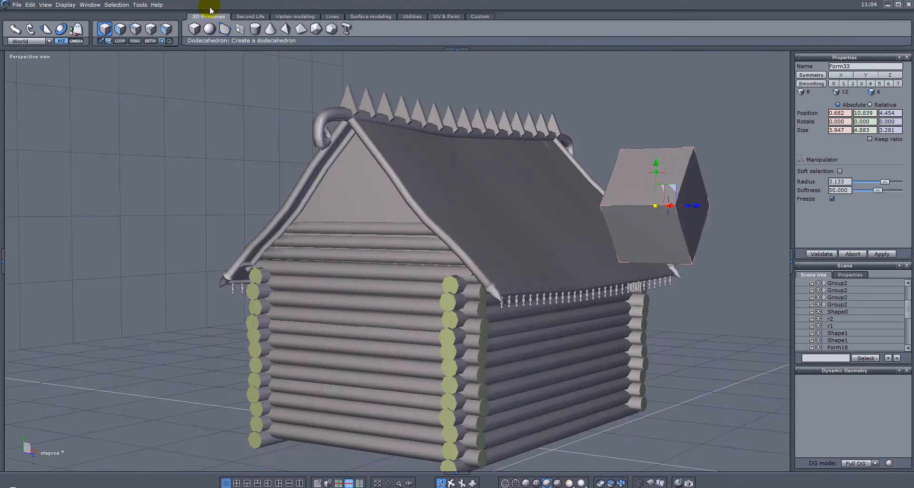
# - Raise the diamond's bottom edge to Y about 10.84 to flatten it into a triangular prism
pyautogui.click(138, 31)
pyautogui.keyDown('alt'); pyautogui.moveTo(702, 318); pyautogui.dragTo(643, 249); pyautogui.keyUp('alt')
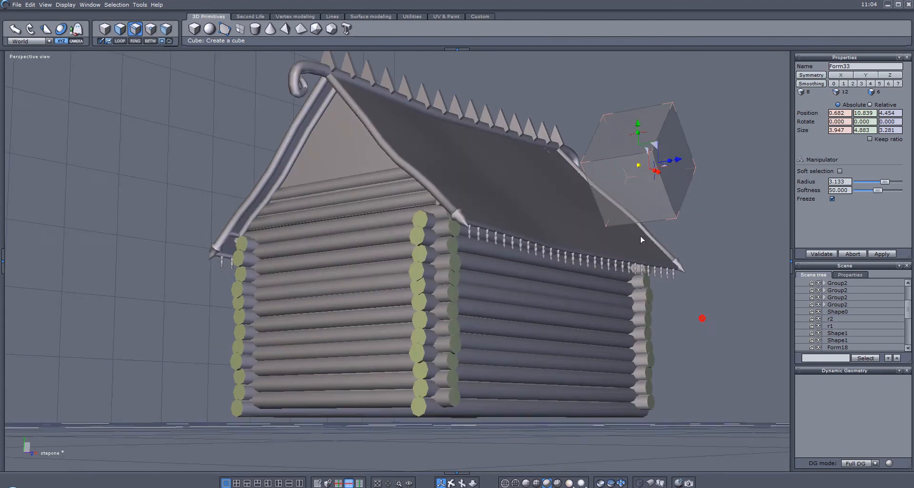
pyautogui.keyDown('alt'); pyautogui.moveTo(744, 276); pyautogui.dragTo(724, 280); pyautogui.keyUp('alt')
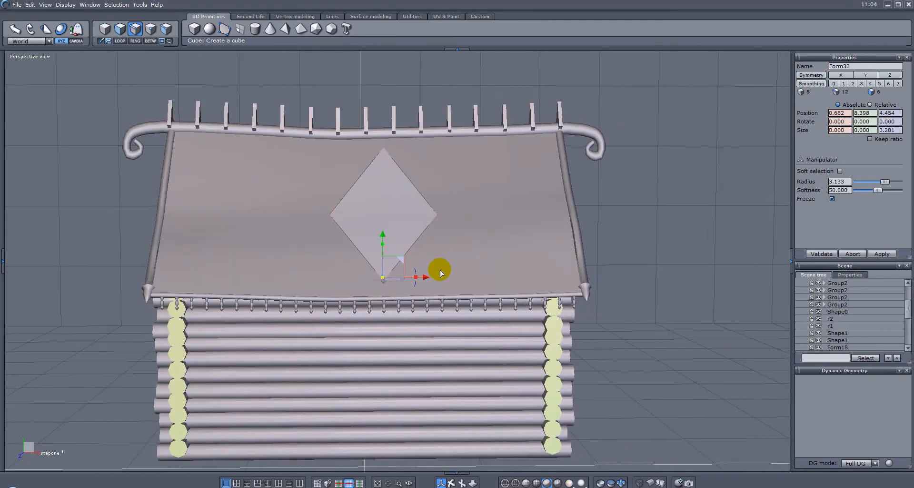
pyautogui.moveTo(385, 235); pyautogui.dragTo(385, 170)
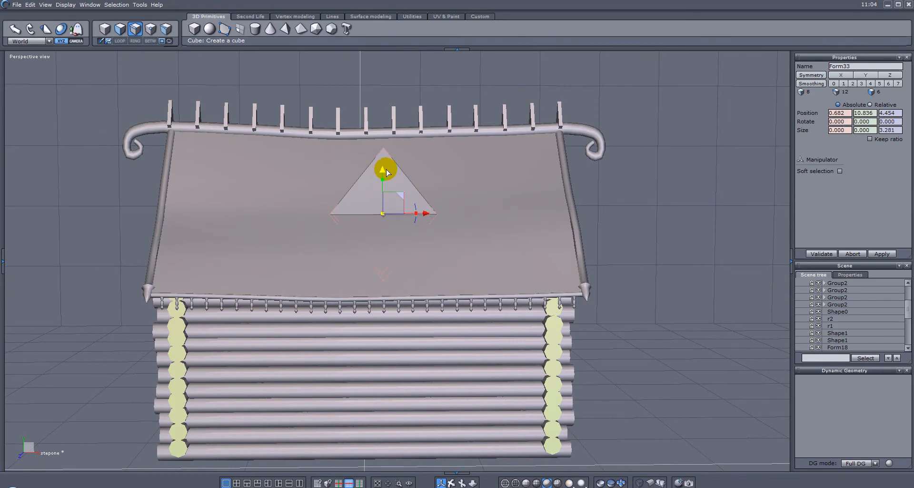
pyautogui.press('Escape')
# - Stretch the prism's height to about 6.31 and fit it into the roof slope at about X 0.33, Y 9.58, Z -2.03
pyautogui.keyDown('alt'); pyautogui.moveTo(302, 238); pyautogui.dragTo(557, 229); pyautogui.keyUp('alt')
pyautogui.keyDown('alt'); pyautogui.moveTo(665, 229); pyautogui.dragTo(667, 205); pyautogui.keyUp('alt')
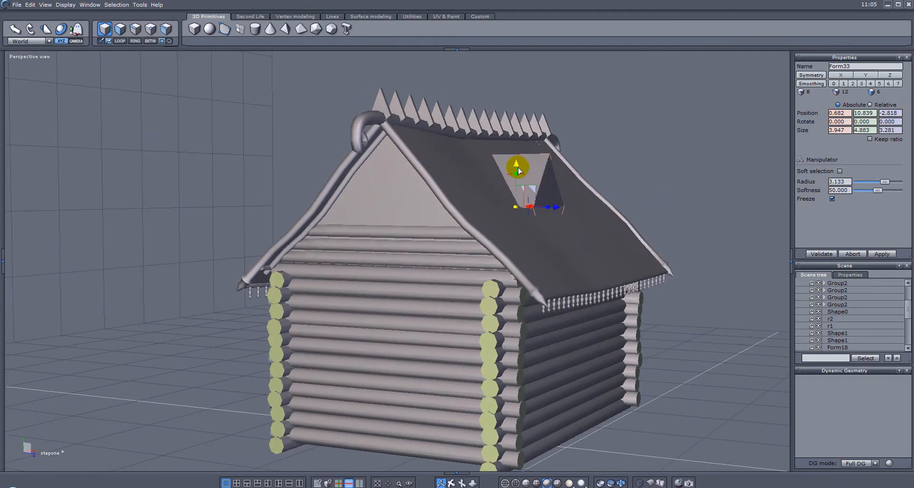
pyautogui.moveTo(514, 190); pyautogui.dragTo(522, 189)
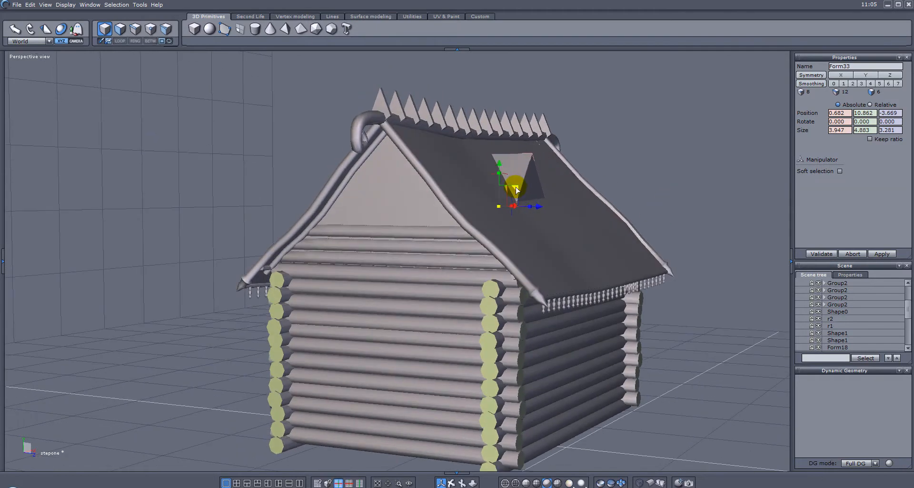
pyautogui.scroll(3, 576, 206)
pyautogui.keyDown('alt'); pyautogui.moveTo(556, 216); pyautogui.dragTo(562, 178); pyautogui.keyUp('alt')
pyautogui.moveTo(504, 176); pyautogui.dragTo(560, 214)
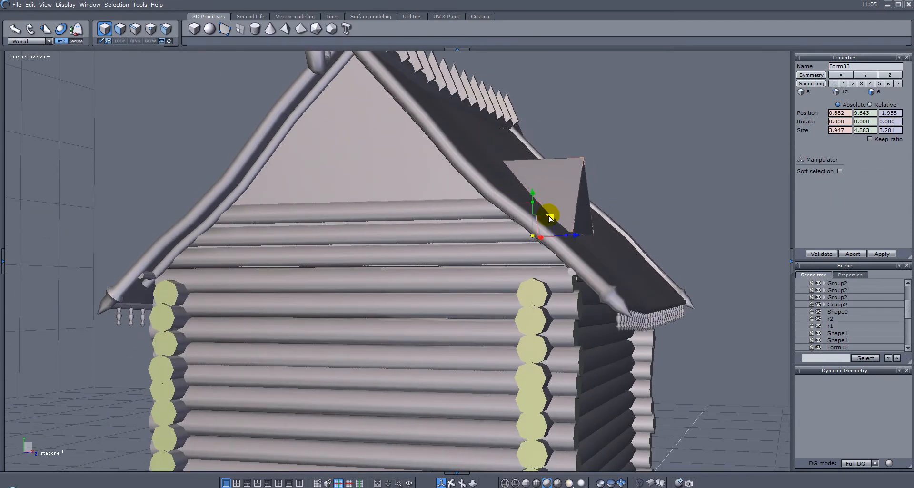
pyautogui.keyDown('alt'); pyautogui.moveTo(682, 217); pyautogui.dragTo(585, 204); pyautogui.keyUp('alt')
pyautogui.moveTo(521, 247); pyautogui.dragTo(534, 273)
pyautogui.scroll(3, 449, 218)
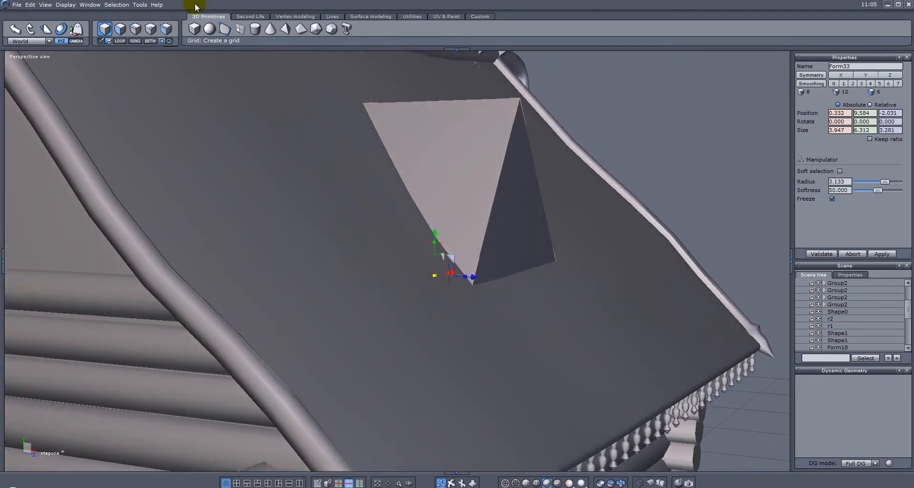
# - Shift the prism along Z to about -1.94 and check how it meets the roof
pyautogui.click(140, 29)
pyautogui.moveTo(476, 277); pyautogui.dragTo(587, 294)
pyautogui.moveTo(477, 282); pyautogui.dragTo(592, 281, button='middle')
pyautogui.moveTo(608, 272); pyautogui.dragTo(537, 273)
pyautogui.moveTo(653, 256); pyautogui.dragTo(323, 251, button='middle')
pyautogui.scroll(-5, 327, 252)
pyautogui.moveTo(310, 220); pyautogui.dragTo(375, 196, button='middle')
pyautogui.moveTo(484, 262); pyautogui.dragTo(484, 261, button='middle')
pyautogui.moveTo(204, 273); pyautogui.dragTo(343, 230, button='middle')
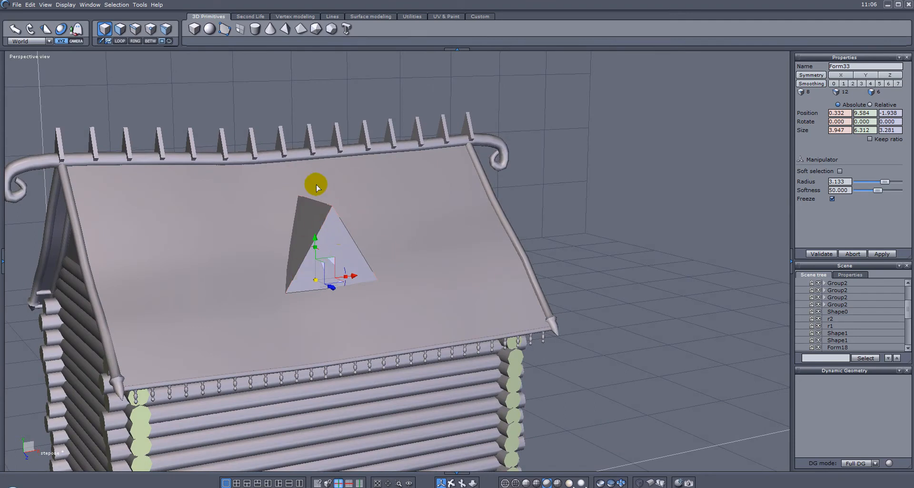
# - Pull the prism out of the roof along Z to about 2.31
pyautogui.moveTo(296, 214); pyautogui.dragTo(400, 248, button='middle')
pyautogui.scroll(2, 406, 256)
pyautogui.moveTo(425, 283); pyautogui.dragTo(377, 257, button='middle')
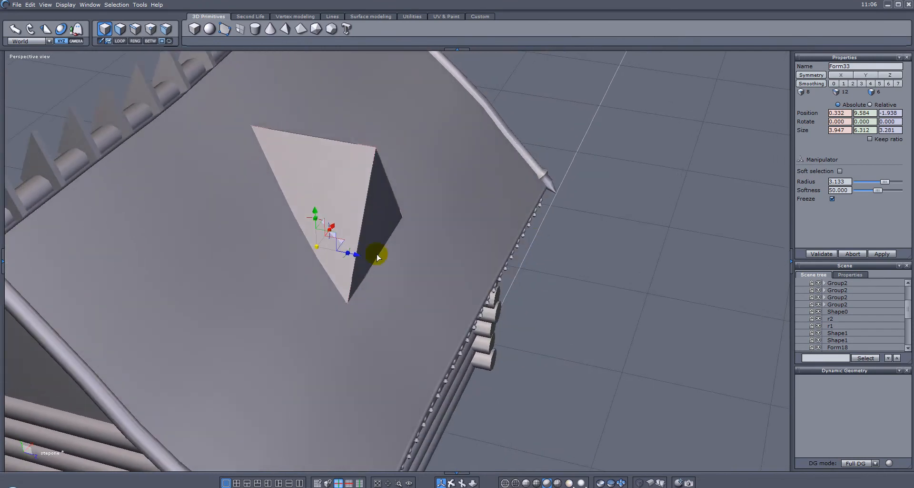
pyautogui.moveTo(360, 253); pyautogui.dragTo(526, 260)
pyautogui.moveTo(612, 290); pyautogui.dragTo(327, 177, button='middle')
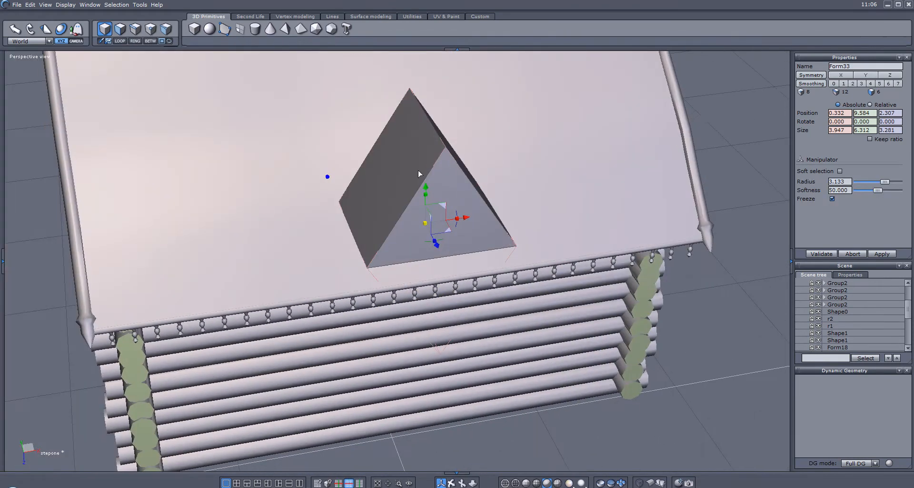
# - Extract the prism's left sloping face as a separate object
pyautogui.click(375, 15)
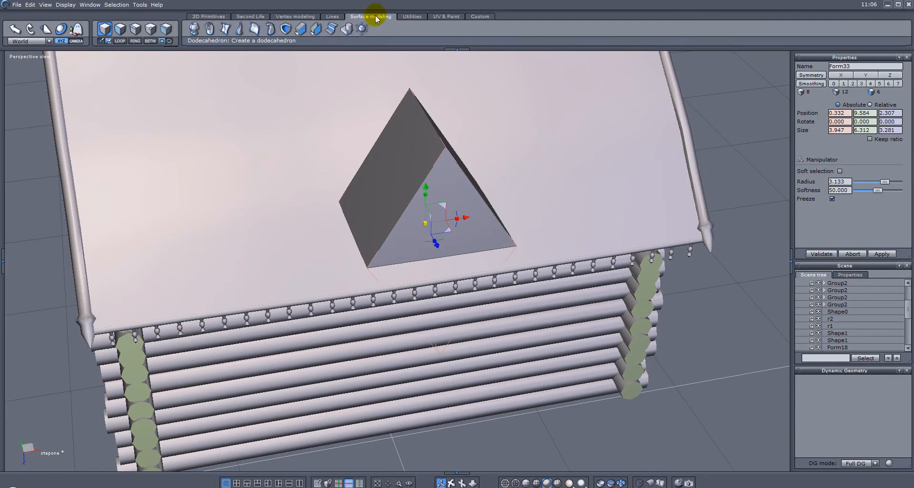
pyautogui.click(303, 16)
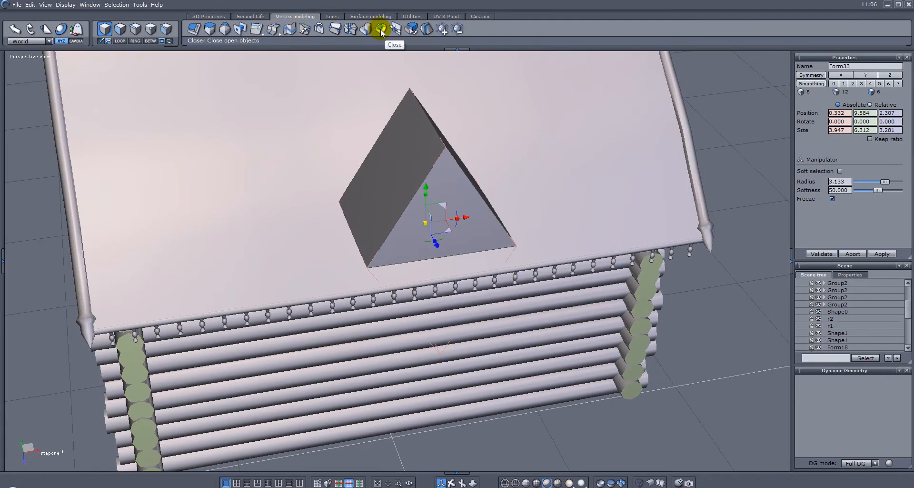
pyautogui.moveTo(345, 111); pyautogui.dragTo(347, 74, button='middle')
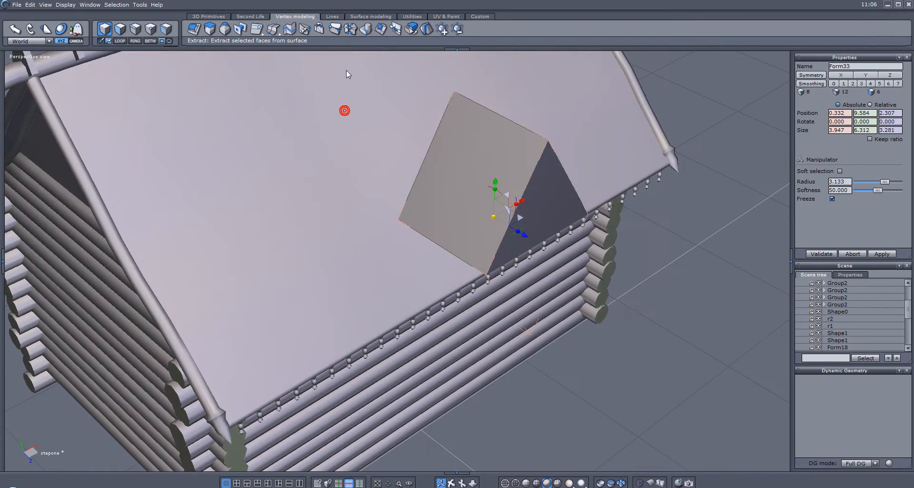
pyautogui.click(122, 33)
pyautogui.click(427, 157)
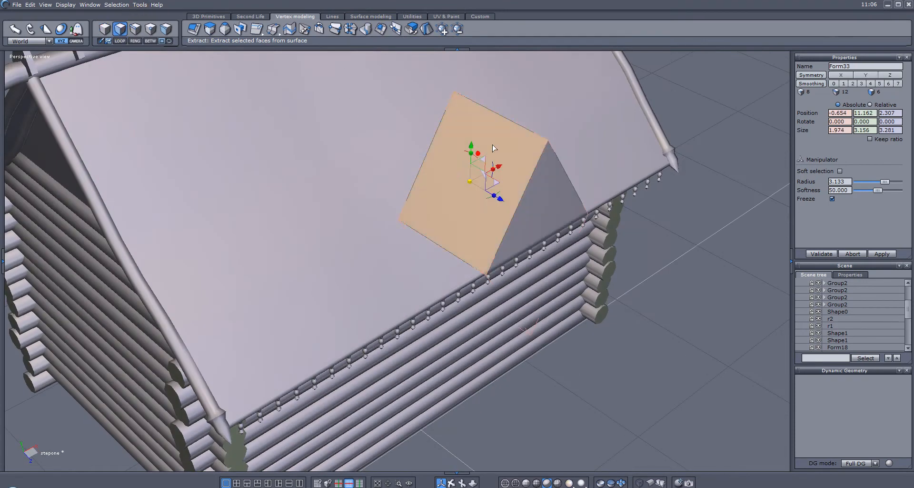
pyautogui.click(411, 33)
# - Extract the prism's right sloping face as a separate object
pyautogui.moveTo(673, 231); pyautogui.dragTo(441, 213, button='middle')
pyautogui.click(421, 209)
pyautogui.click(130, 27)
pyautogui.click(122, 31)
pyautogui.click(443, 169)
pyautogui.click(412, 29)
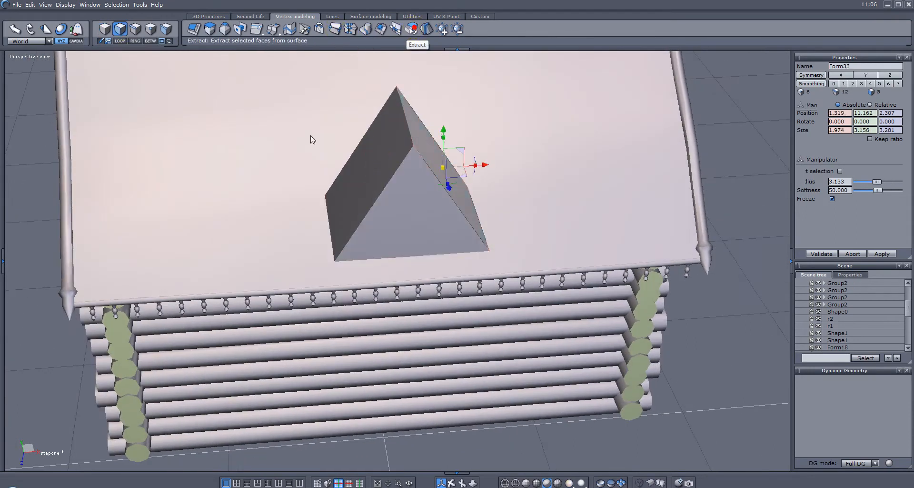
pyautogui.moveTo(317, 149); pyautogui.dragTo(490, 155, button='middle')
pyautogui.click(483, 157)
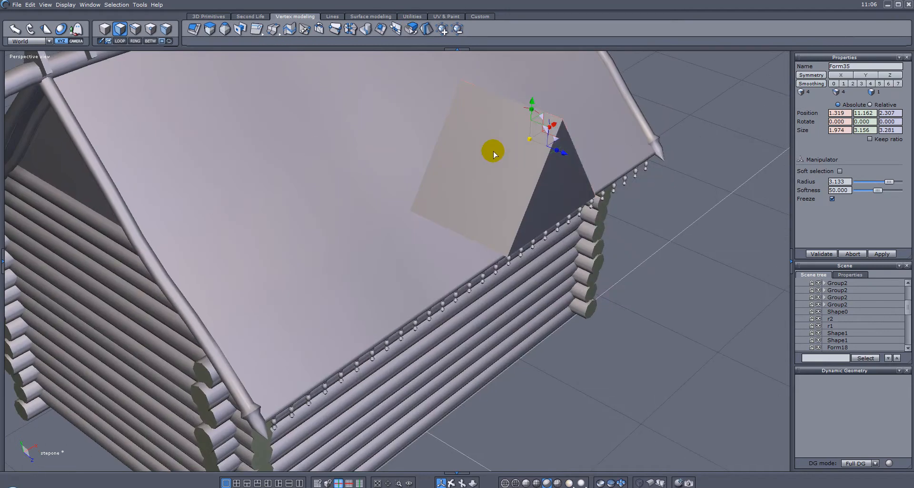
# - Extract the prism's front triangular face as a separate object
pyautogui.moveTo(615, 212); pyautogui.dragTo(477, 203, button='middle')
pyautogui.click(478, 203)
pyautogui.click(120, 29)
pyautogui.click(495, 172)
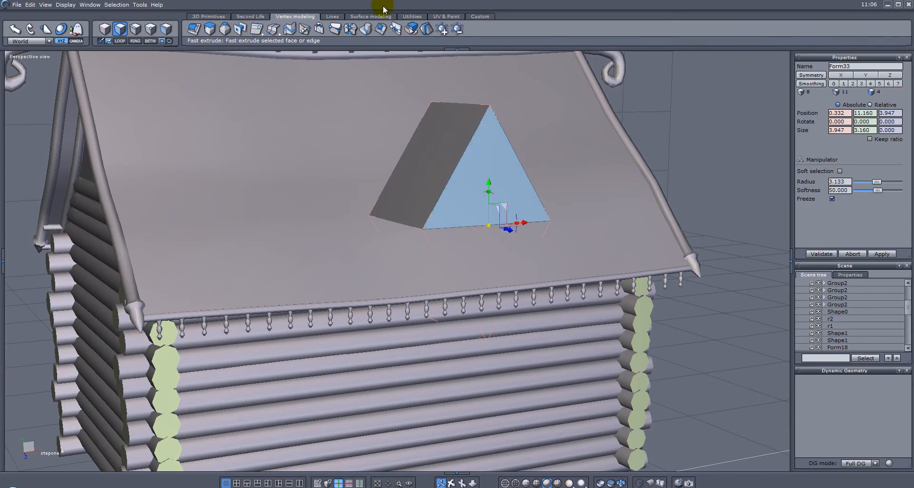
pyautogui.click(416, 32)
pyautogui.moveTo(543, 228); pyautogui.dragTo(655, 181, button='middle')
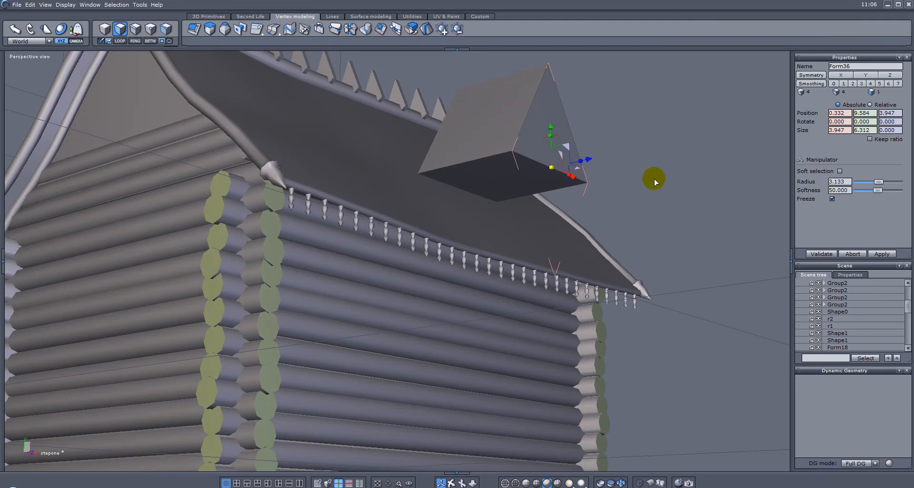
pyautogui.moveTo(547, 195); pyautogui.dragTo(619, 260, button='middle')
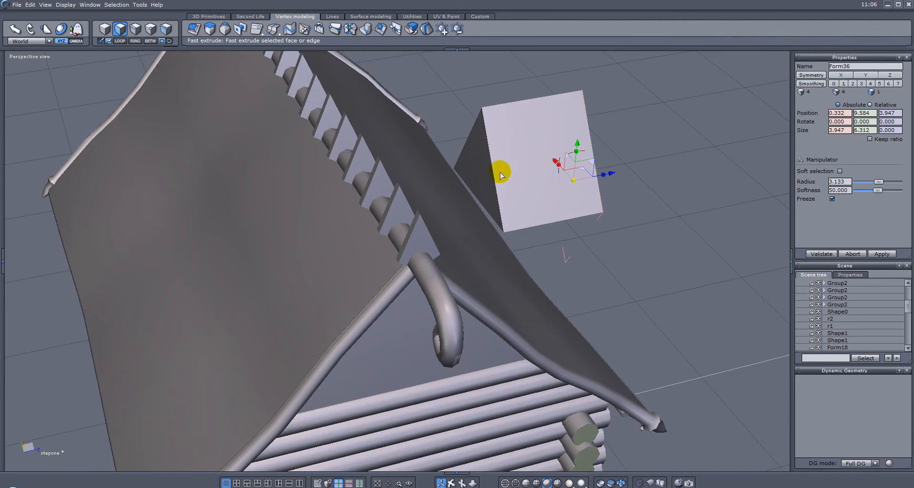
# - Extract the prism's back triangular face and delete it
pyautogui.click(464, 168)
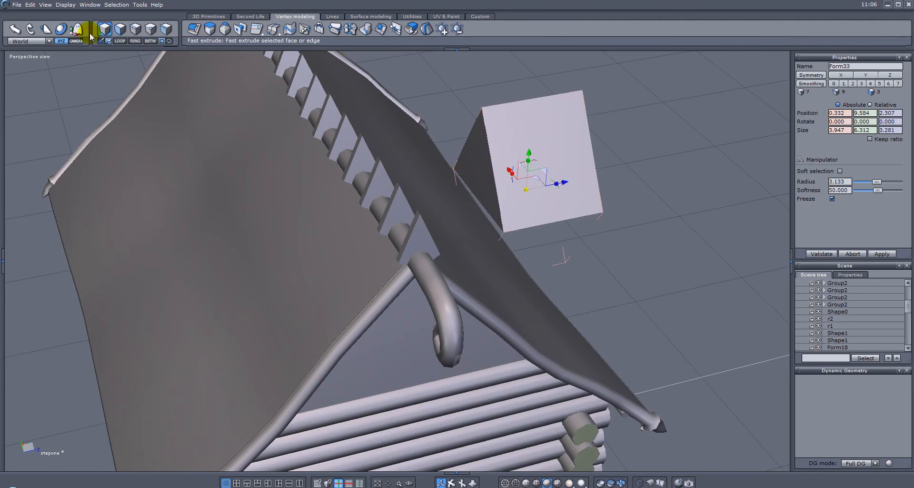
pyautogui.click(120, 33)
pyautogui.click(481, 177)
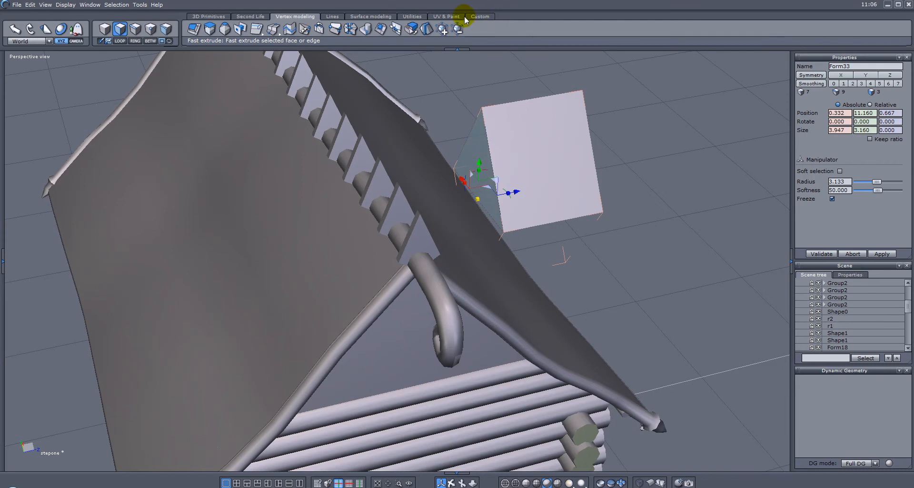
pyautogui.click(413, 30)
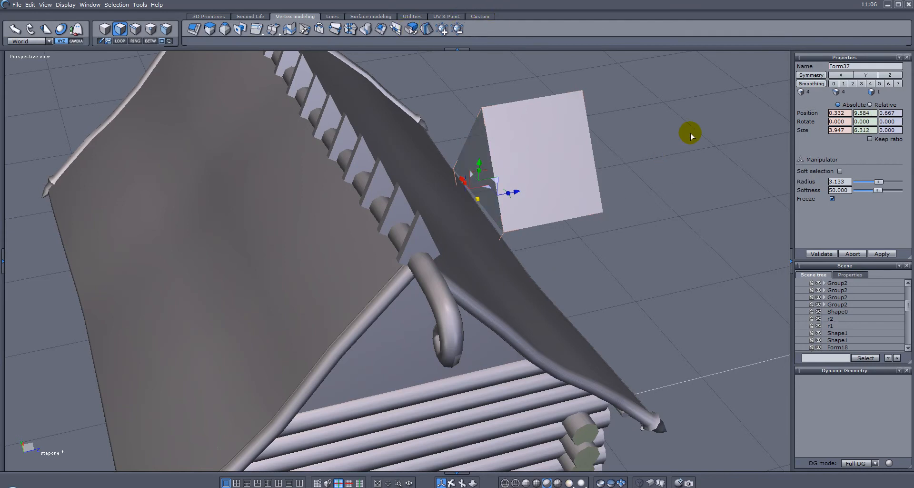
pyautogui.press('Escape')
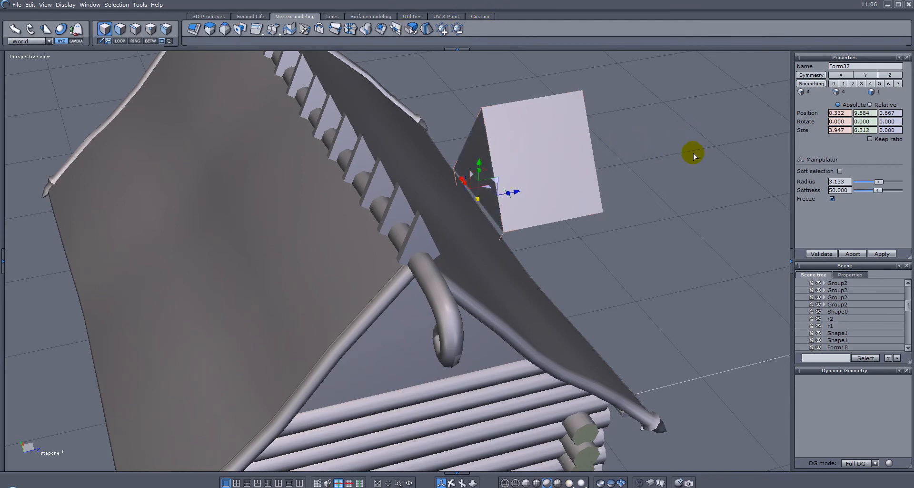
pyautogui.press('Delete')
# - Extract the prism's two bottom faces as a separate object, then undo the last change
pyautogui.keyDown('alt'); pyautogui.moveTo(686, 196); pyautogui.dragTo(379, 82); pyautogui.keyUp('alt')
pyautogui.click(517, 172)
pyautogui.keyDown('alt'); pyautogui.moveTo(618, 173); pyautogui.dragTo(566, 132); pyautogui.keyUp('alt')
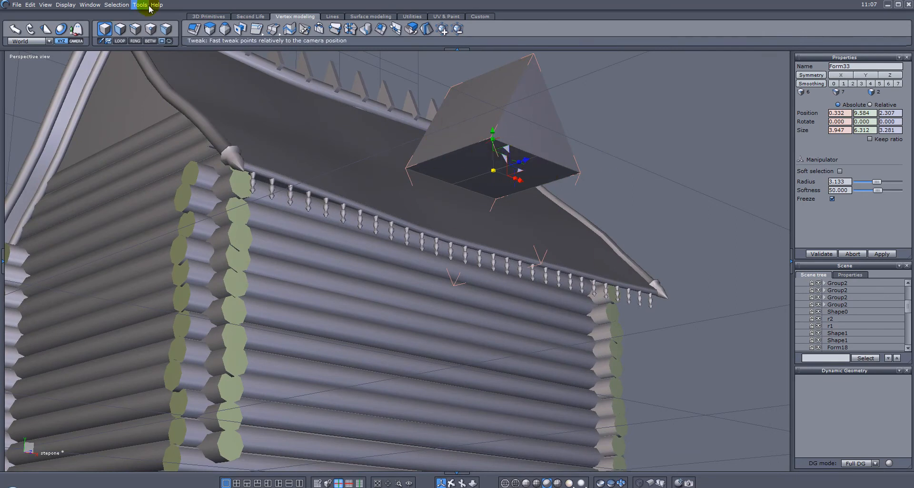
pyautogui.click(119, 29)
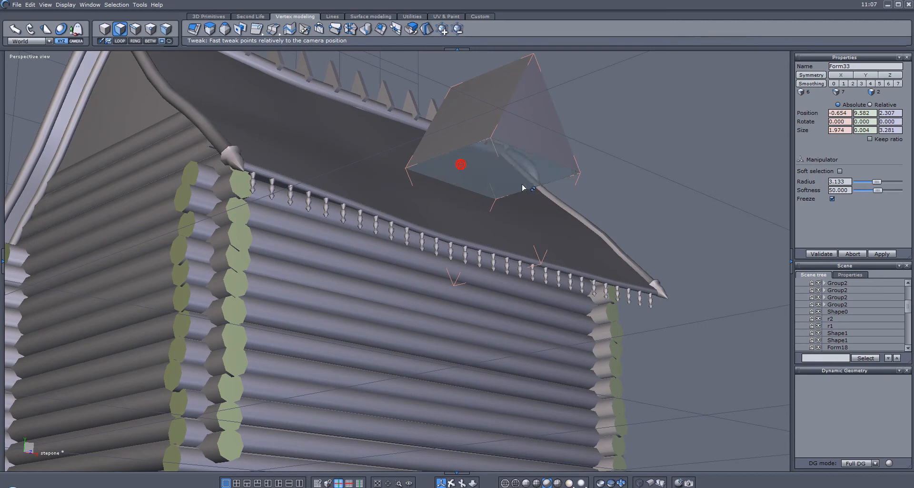
pyautogui.click(413, 29)
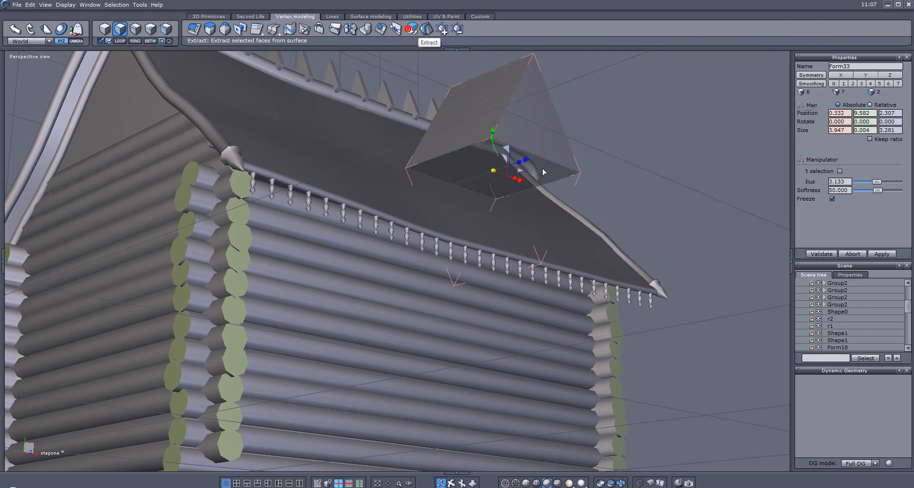
pyautogui.moveTo(529, 163); pyautogui.dragTo(568, 175)
pyautogui.hotkey('ctrl', 'z')
# - Move the dormer's front triangular face inward along Z to about 3.761
pyautogui.moveTo(619, 157); pyautogui.dragTo(649, 197, button='middle')
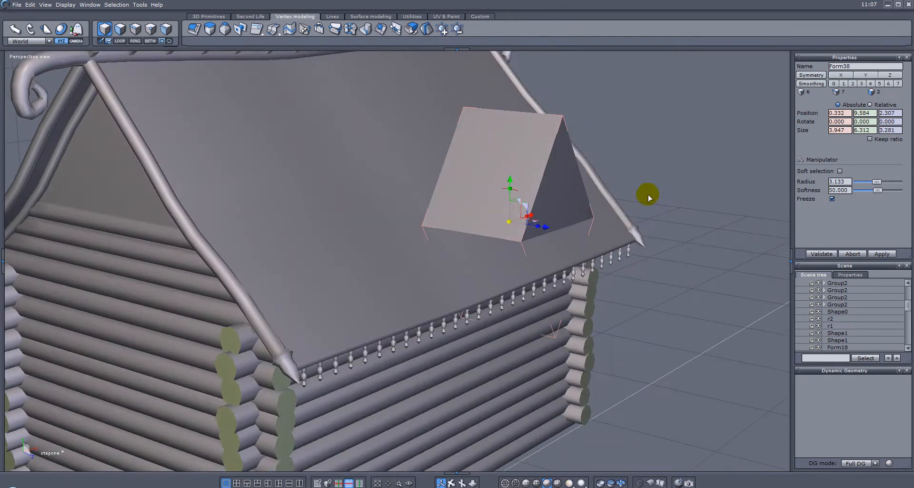
pyautogui.click(566, 181)
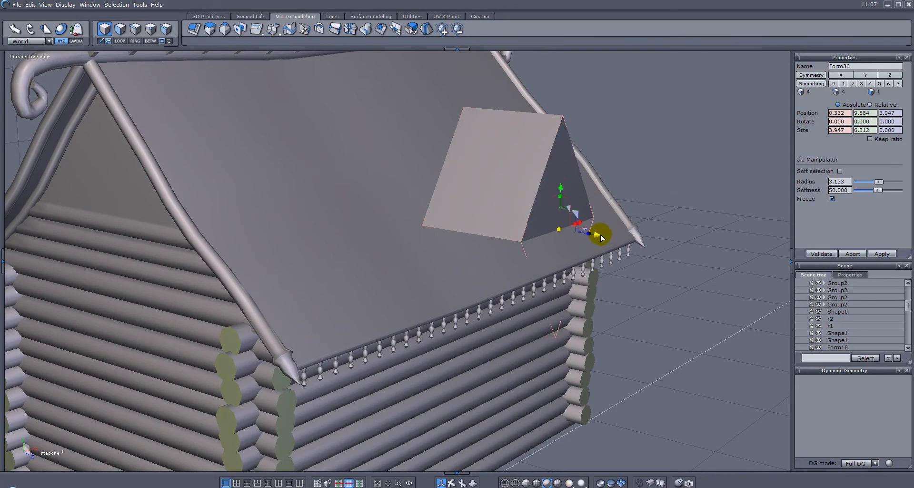
pyautogui.moveTo(599, 237); pyautogui.dragTo(593, 239)
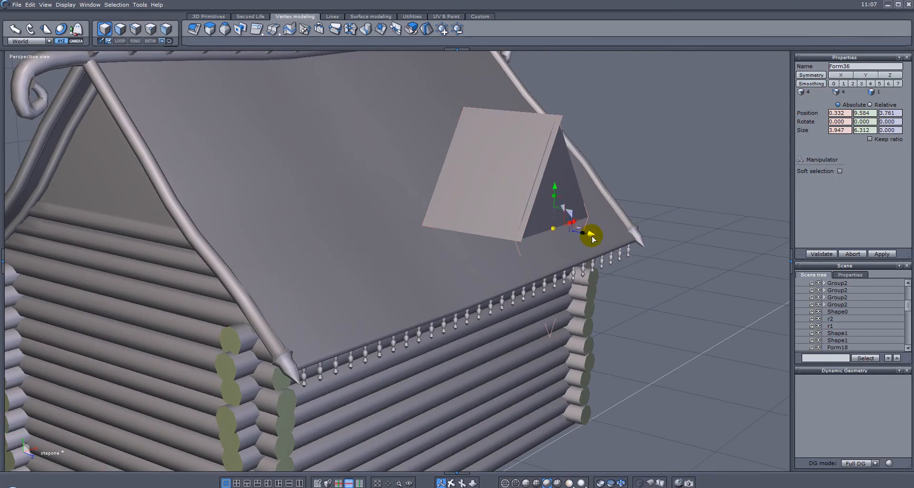
# - Thicken the dormer's left sloping face into a solid panel with a Thickness of about 0.097
pyautogui.moveTo(593, 239); pyautogui.dragTo(510, 186, button='middle')
pyautogui.click(424, 210)
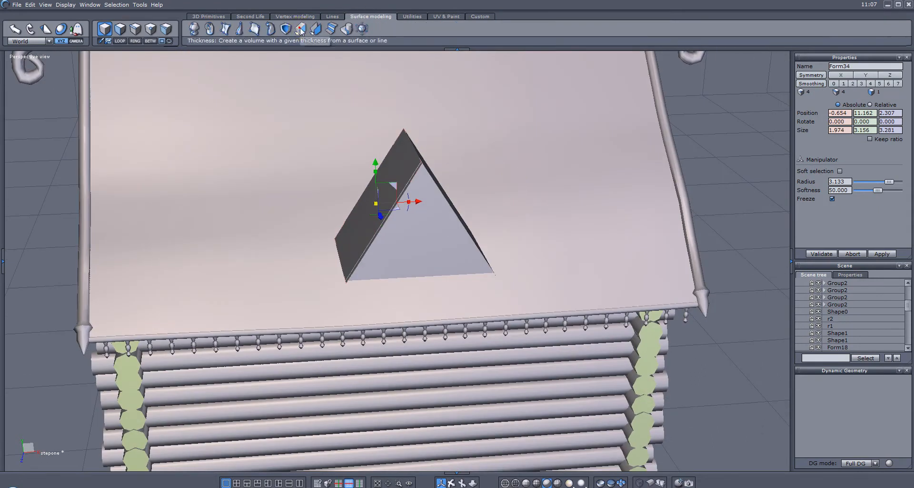
pyautogui.click(300, 28)
pyautogui.keyDown('alt'); pyautogui.moveTo(541, 200); pyautogui.dragTo(491, 170); pyautogui.keyUp('alt')
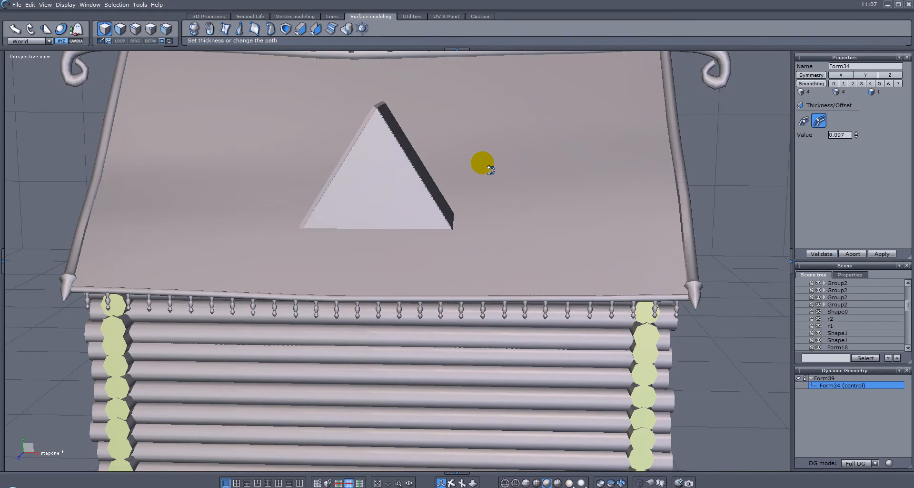
pyautogui.press('Return')
# - Thicken the dormer's right sloping face outward into a thin solid panel to match the left one
pyautogui.keyDown('alt'); pyautogui.moveTo(527, 115); pyautogui.dragTo(393, 186); pyautogui.keyUp('alt')
pyautogui.click(393, 185)
pyautogui.click(300, 29)
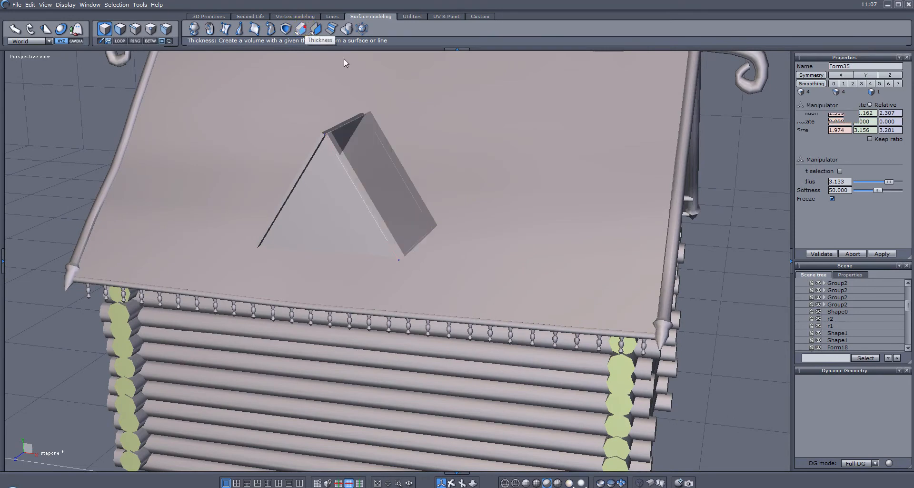
pyautogui.keyDown('alt'); pyautogui.moveTo(453, 167); pyautogui.dragTo(495, 94); pyautogui.keyUp('alt')
pyautogui.press('Return')
# - Thicken the dormer's front triangular face into a solid panel with a Thickness of about 0.195
pyautogui.keyDown('alt'); pyautogui.moveTo(417, 134); pyautogui.dragTo(538, 143); pyautogui.keyUp('alt')
pyautogui.click(499, 195)
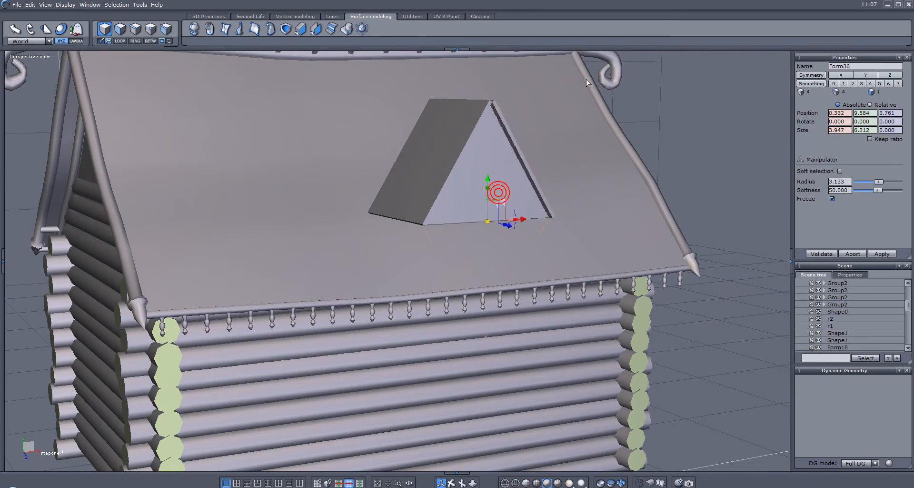
pyautogui.click(300, 28)
pyautogui.keyDown('alt'); pyautogui.moveTo(334, 65); pyautogui.dragTo(646, 136); pyautogui.keyUp('alt')
pyautogui.scroll(-1, 638, 131)
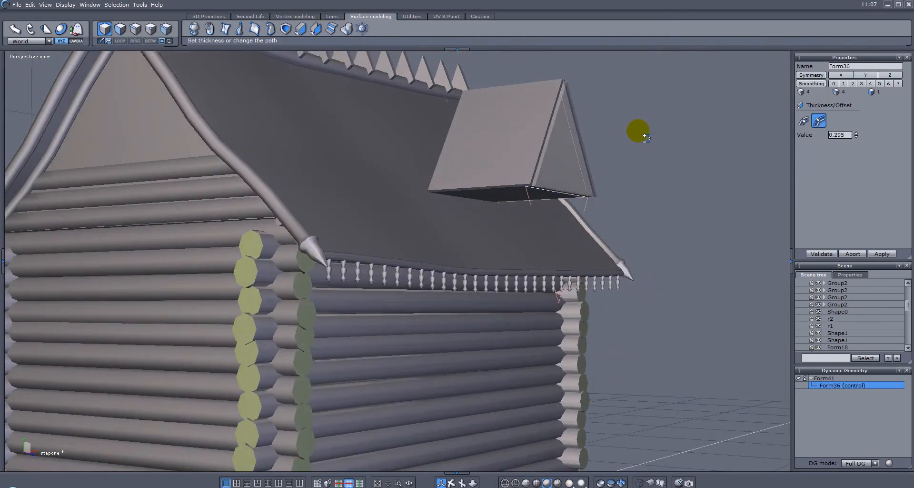
pyautogui.press('Return')
# - Thicken the dormer's bottom face downward into a solid base panel about 0.13 thick
pyautogui.keyDown('alt'); pyautogui.moveTo(627, 251); pyautogui.dragTo(630, 215); pyautogui.keyUp('alt')
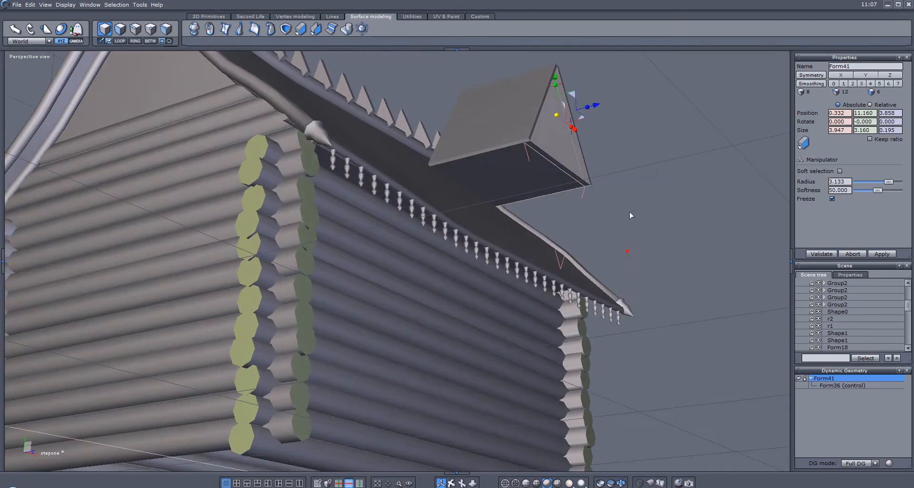
pyautogui.click(530, 172)
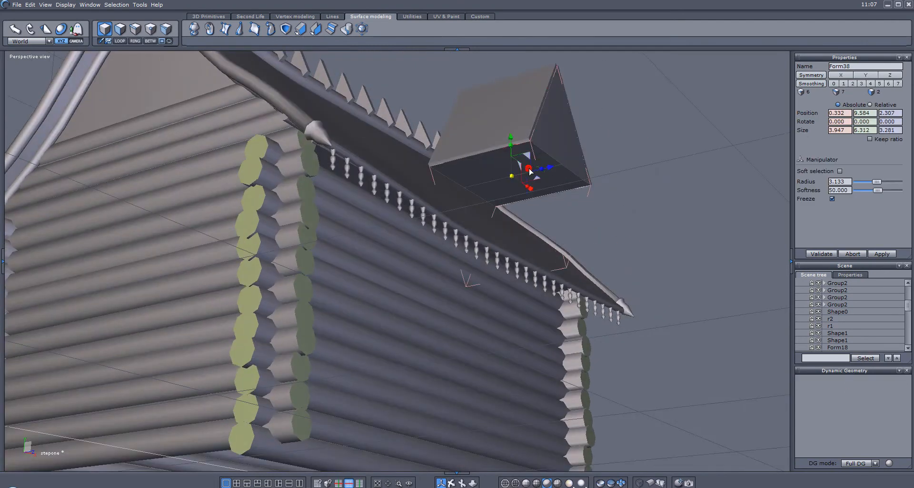
pyautogui.click(301, 28)
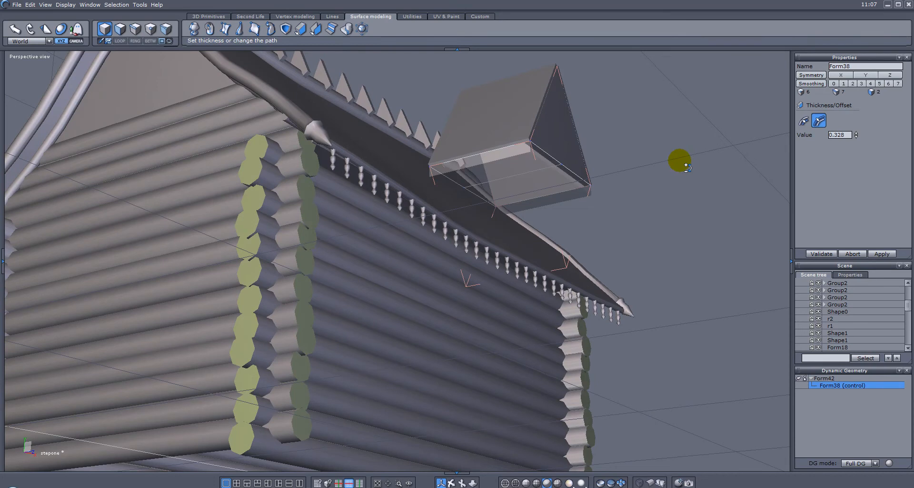
pyautogui.scroll(-2, 686, 167)
pyautogui.press('Return')
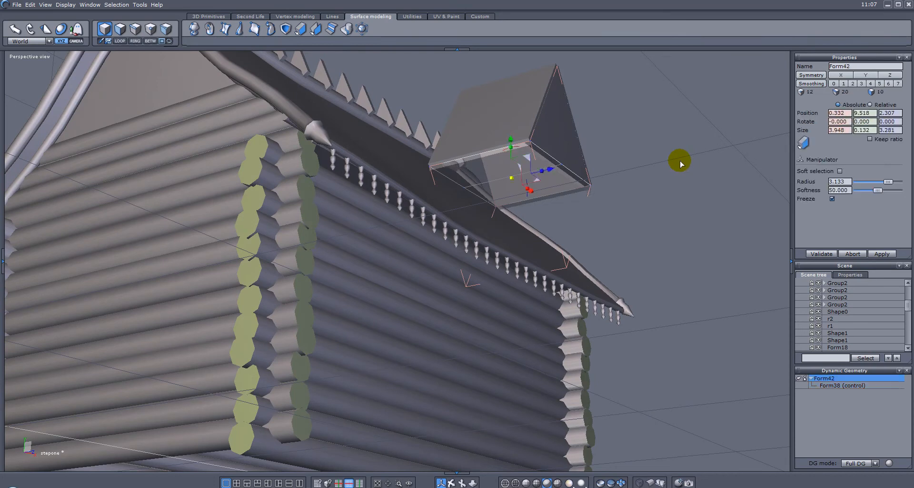
pyautogui.press('Escape')
# - Move the thickened front triangular panel back inside the dormer, to a Z position of about 3.449
pyautogui.keyDown('alt'); pyautogui.moveTo(638, 115); pyautogui.dragTo(689, 180); pyautogui.keyUp('alt')
pyautogui.click(580, 192)
pyautogui.moveTo(620, 162); pyautogui.dragTo(605, 163)
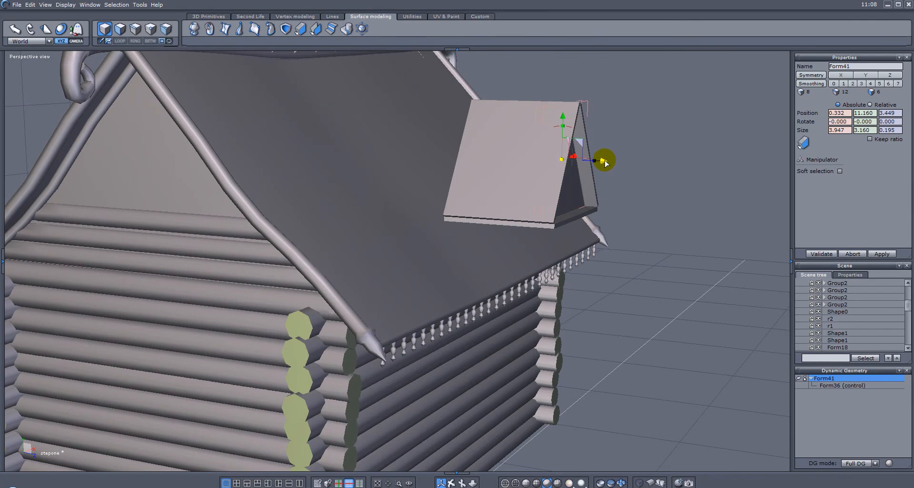
# - Collapse the left sloping panel's dynamic geometry so that its edges can be edited directly
pyautogui.moveTo(665, 182)
pyautogui.keyDown('alt'); pyautogui.mouseDown()
pyautogui.moveTo(424, 190)
pyautogui.moveTo(415, 135)
pyautogui.moveTo(424, 127)
pyautogui.moveTo(462, 173)
pyautogui.moveTo(620, 196)
pyautogui.moveTo(645, 214)
pyautogui.moveTo(492, 182)
pyautogui.mouseUp(); pyautogui.keyUp('alt')
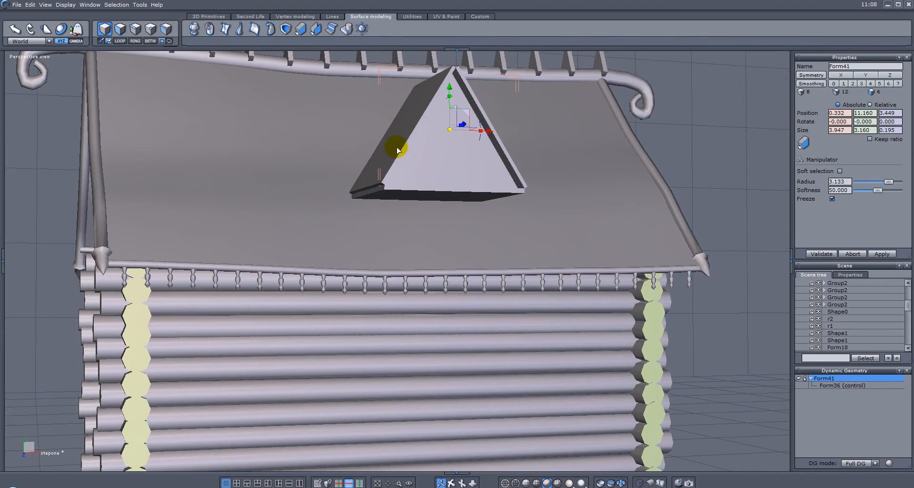
pyautogui.click(406, 114)
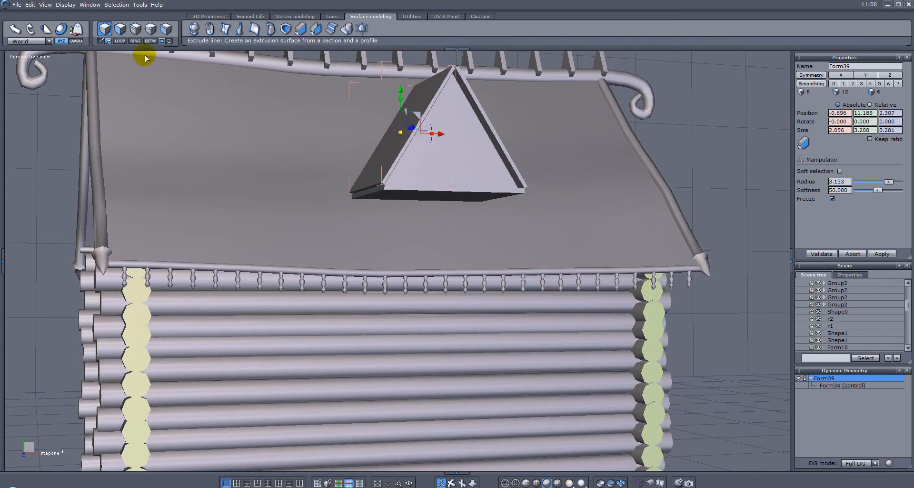
pyautogui.click(135, 29)
pyautogui.click(379, 205)
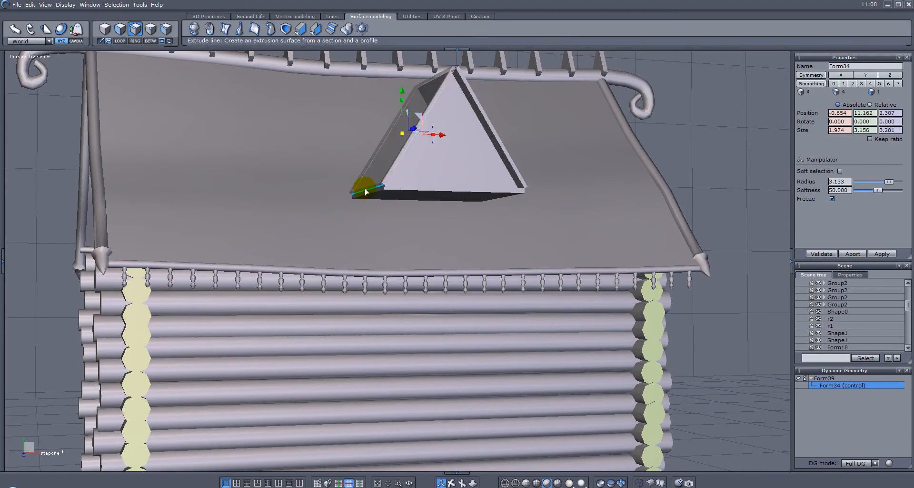
pyautogui.click(801, 380)
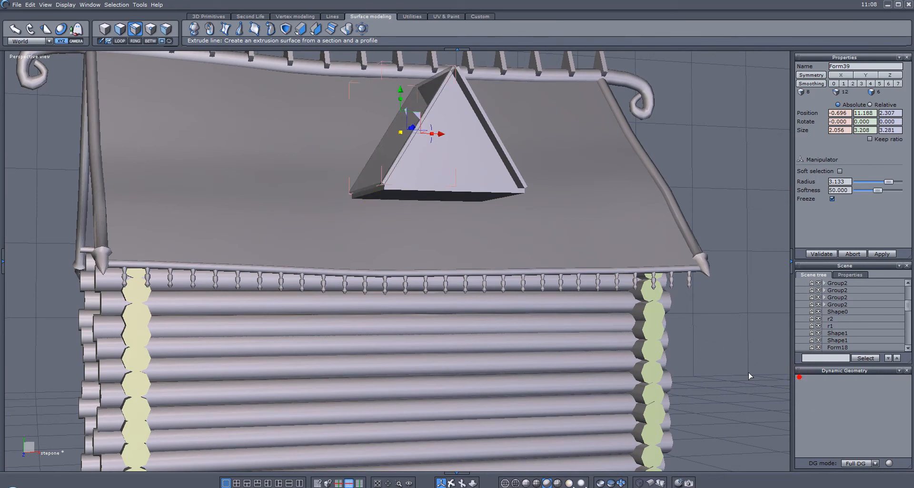
# - Move the left sloping panel's lower edge outward and down to overlap the base panel's end
pyautogui.scroll(3, 379, 168)
pyautogui.keyDown('alt'); pyautogui.moveTo(414, 181); pyautogui.dragTo(398, 206); pyautogui.keyUp('alt')
pyautogui.moveTo(306, 190); pyautogui.dragTo(301, 208)
pyautogui.moveTo(248, 180)
pyautogui.keyDown('alt'); pyautogui.mouseDown()
pyautogui.moveTo(337, 190)
pyautogui.moveTo(281, 183)
pyautogui.mouseUp(); pyautogui.keyUp('alt')
# - Move the left sloping panel's outer top edge to the ridge centre, at about X 0.336, Y 12.895
pyautogui.keyDown('alt'); pyautogui.moveTo(485, 137); pyautogui.dragTo(419, 144); pyautogui.keyUp('alt')
pyautogui.click(376, 192)
pyautogui.moveTo(385, 170); pyautogui.dragTo(390, 140)
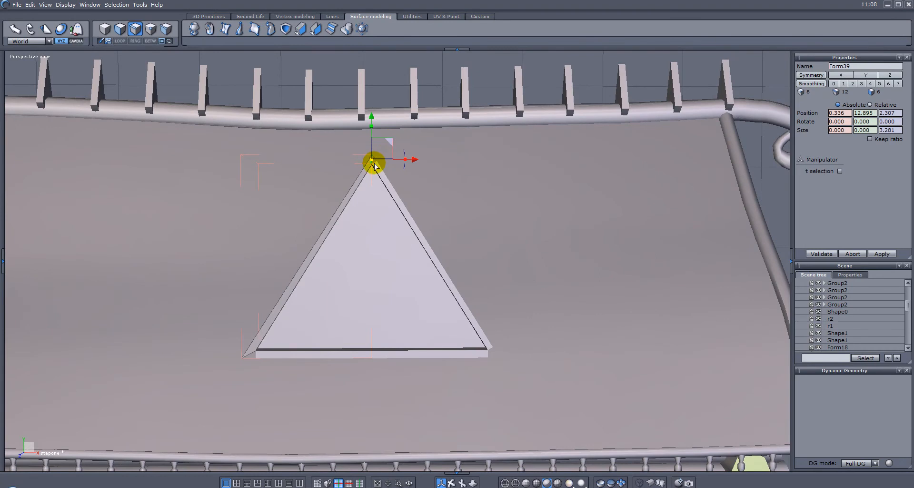
pyautogui.scroll(3, 374, 166)
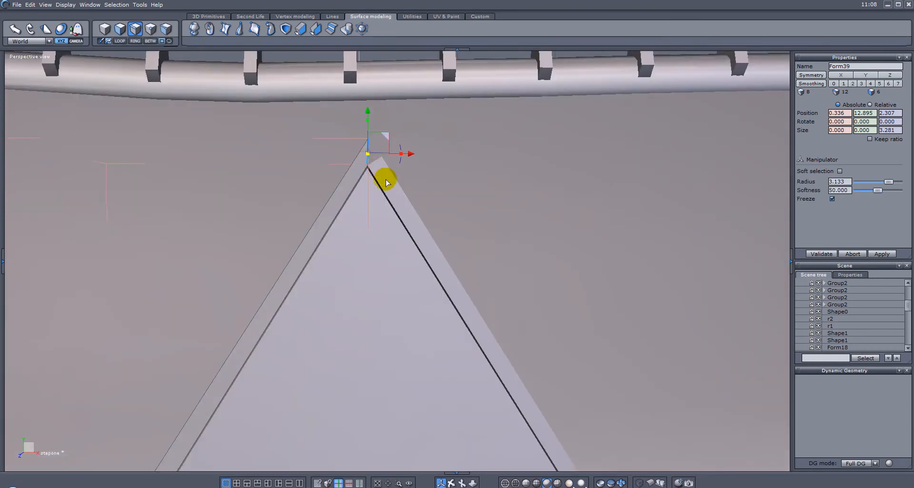
pyautogui.press('Escape')
# - Collapse the right sloping panel's dynamic geometry so that its edges can be edited directly
pyautogui.keyDown('alt'); pyautogui.moveTo(497, 205); pyautogui.dragTo(452, 233); pyautogui.keyUp('alt')
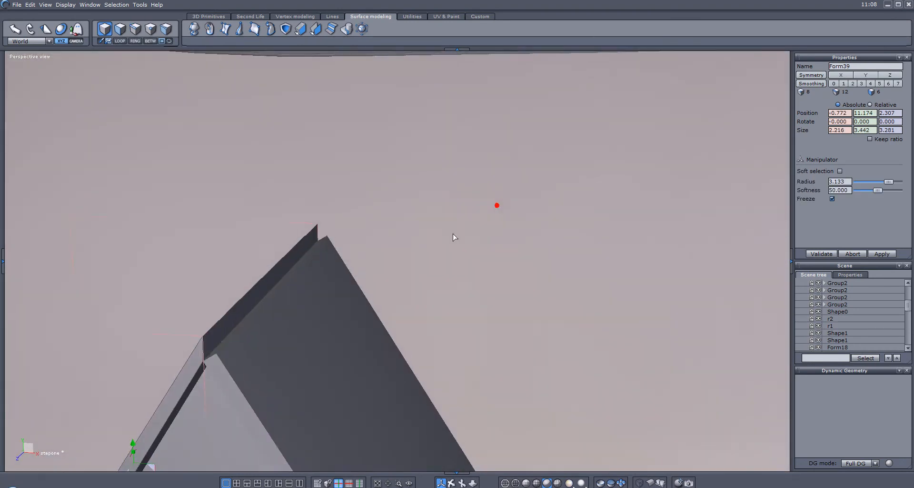
pyautogui.click(332, 308)
pyautogui.keyDown('alt'); pyautogui.moveTo(469, 264); pyautogui.dragTo(493, 234, button='middle'); pyautogui.keyUp('alt')
pyautogui.keyDown('alt'); pyautogui.moveTo(485, 232); pyautogui.dragTo(485, 207); pyautogui.keyUp('alt')
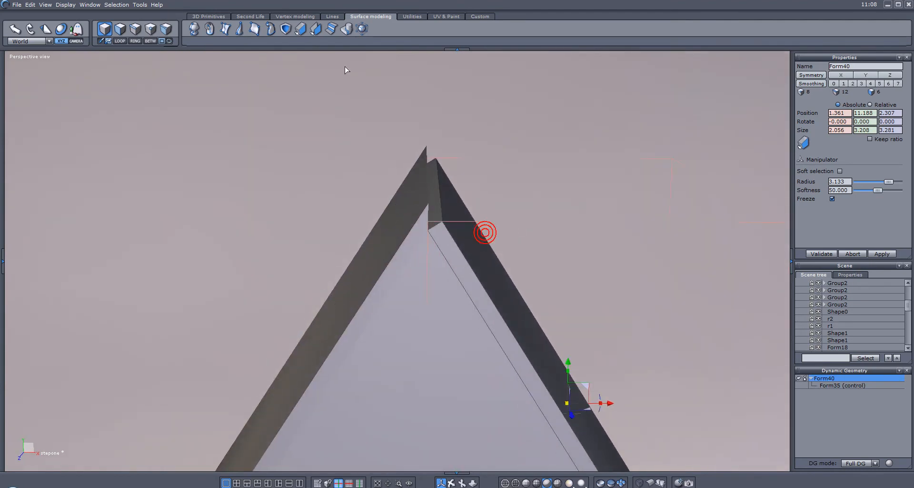
pyautogui.click(135, 29)
pyautogui.keyDown('alt'); pyautogui.moveTo(555, 241); pyautogui.dragTo(533, 227); pyautogui.keyUp('alt')
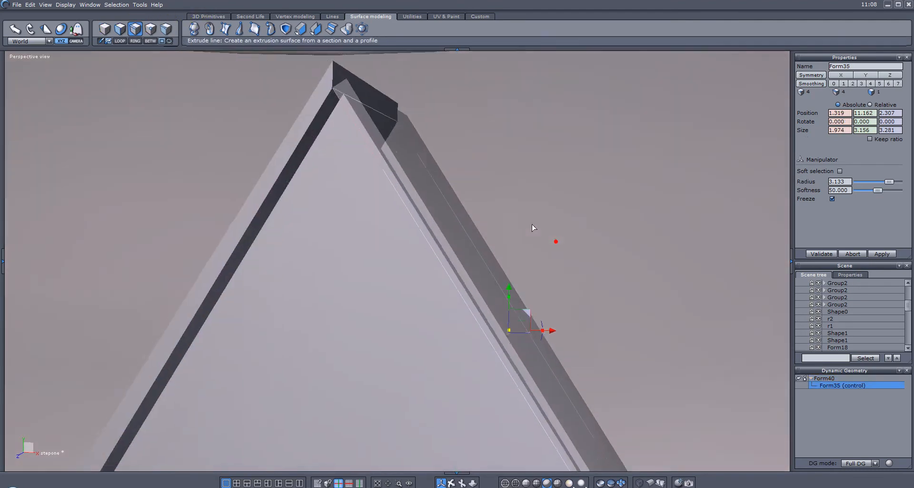
pyautogui.keyDown('alt'); pyautogui.moveTo(423, 102); pyautogui.dragTo(468, 155); pyautogui.keyUp('alt')
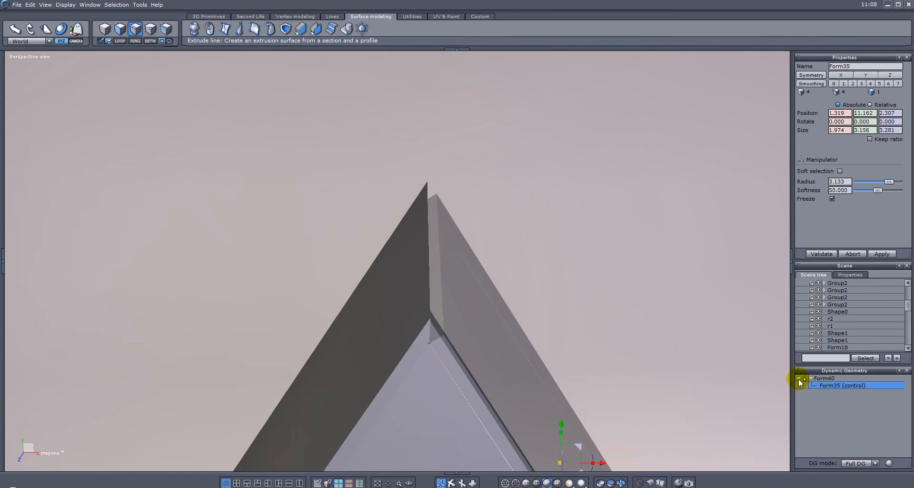
# - Move the right sloping panel's outer top edge to meet the left panel, at about X 0.341, Y 12.905
pyautogui.click(437, 261)
pyautogui.keyDown('alt'); pyautogui.moveTo(533, 279); pyautogui.dragTo(525, 247); pyautogui.keyUp('alt')
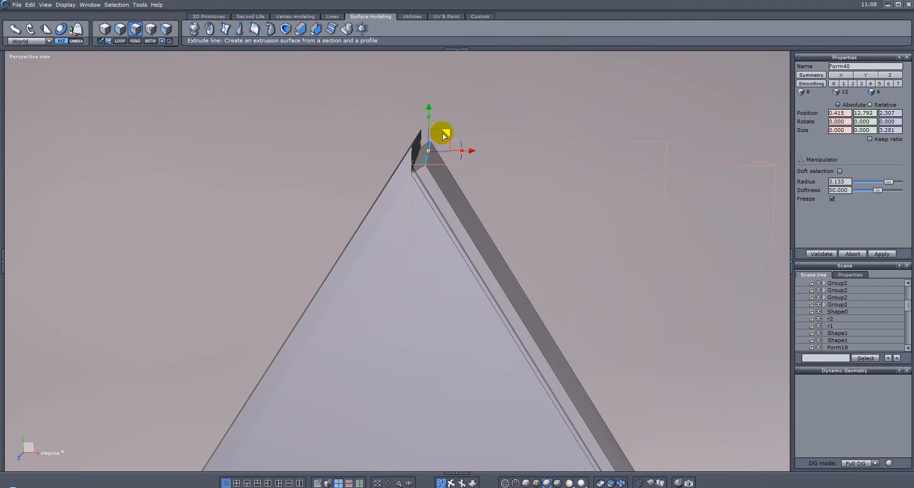
pyautogui.moveTo(447, 135); pyautogui.dragTo(438, 118)
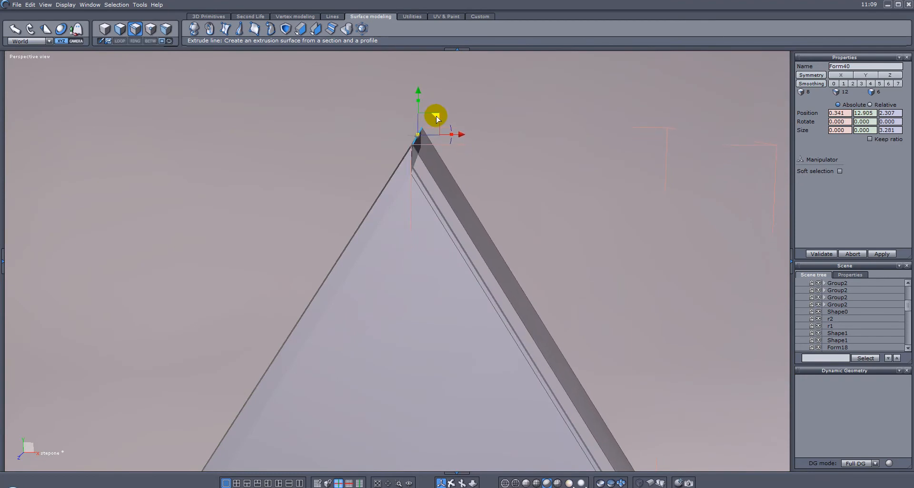
# - Move the right sloping panel's lower edge outward and down to overlap the base panel's end
pyautogui.keyDown('alt'); pyautogui.moveTo(638, 310); pyautogui.dragTo(670, 335); pyautogui.keyUp('alt')
pyautogui.keyDown('alt'); pyautogui.moveTo(669, 332); pyautogui.dragTo(595, 237, button='right'); pyautogui.keyUp('alt')
pyautogui.keyDown('alt'); pyautogui.moveTo(594, 238); pyautogui.dragTo(558, 252); pyautogui.keyUp('alt')
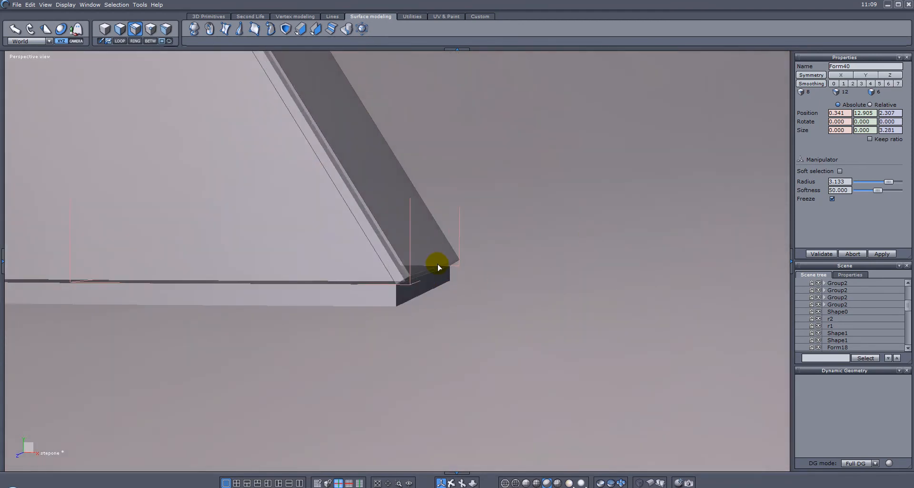
pyautogui.keyDown('alt'); pyautogui.moveTo(500, 265); pyautogui.dragTo(578, 241); pyautogui.keyUp('alt')
pyautogui.keyDown('alt'); pyautogui.moveTo(361, 220); pyautogui.dragTo(459, 247); pyautogui.keyUp('alt')
pyautogui.press('Escape')
pyautogui.scroll(-3, 475, 235)
# - Collapse the dynamic geometry of the front triangular panel and of the base panel
pyautogui.click(467, 240)
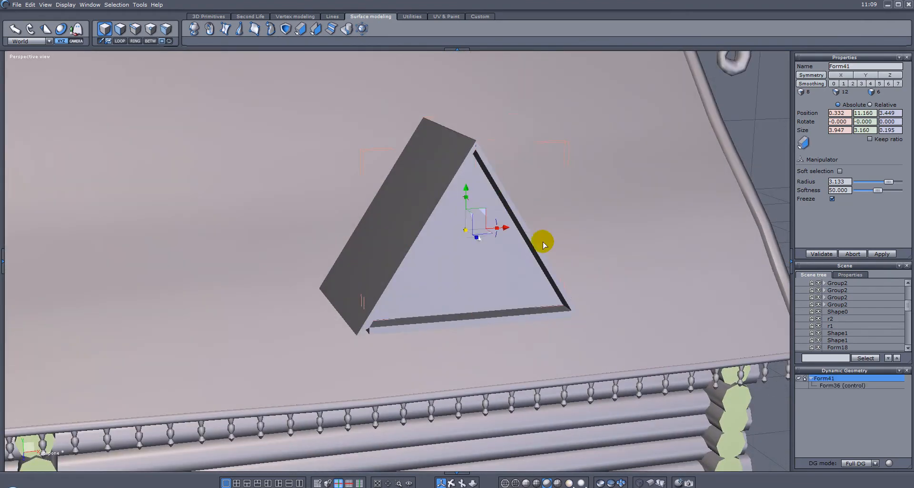
pyautogui.click(800, 378)
pyautogui.keyDown('alt'); pyautogui.moveTo(568, 312); pyautogui.dragTo(623, 293); pyautogui.keyUp('alt')
pyautogui.click(564, 273)
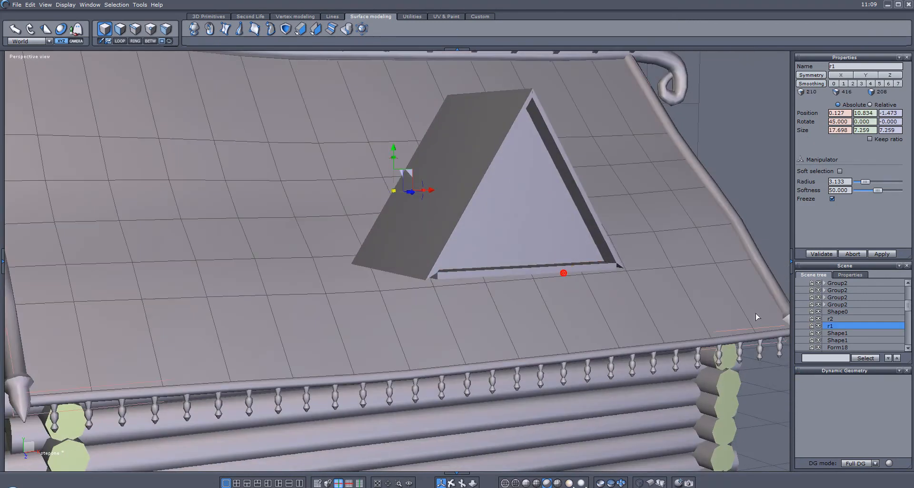
pyautogui.click(492, 270)
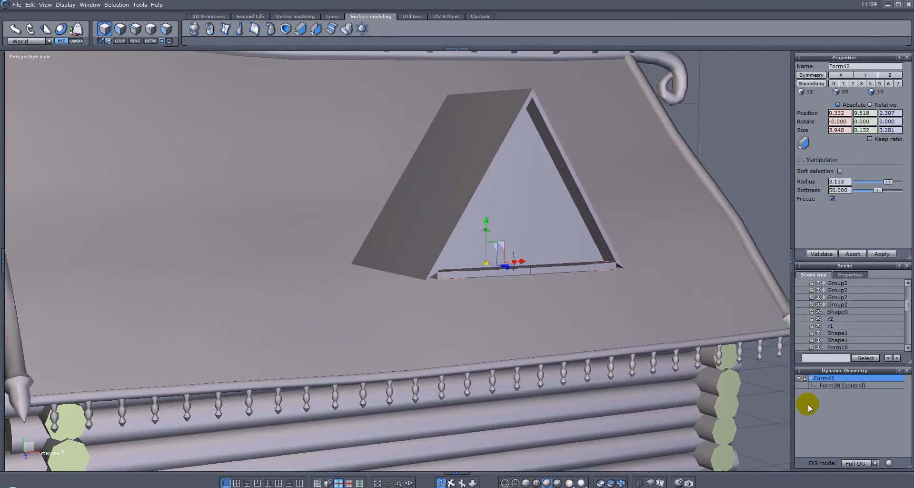
pyautogui.click(801, 379)
# - Scale the base panel's depth along Z to about 3.11 so it sits inside the sloping panels
pyautogui.keyDown('alt'); pyautogui.moveTo(518, 272); pyautogui.dragTo(680, 237); pyautogui.keyUp('alt')
pyautogui.scroll(5, 679, 237)
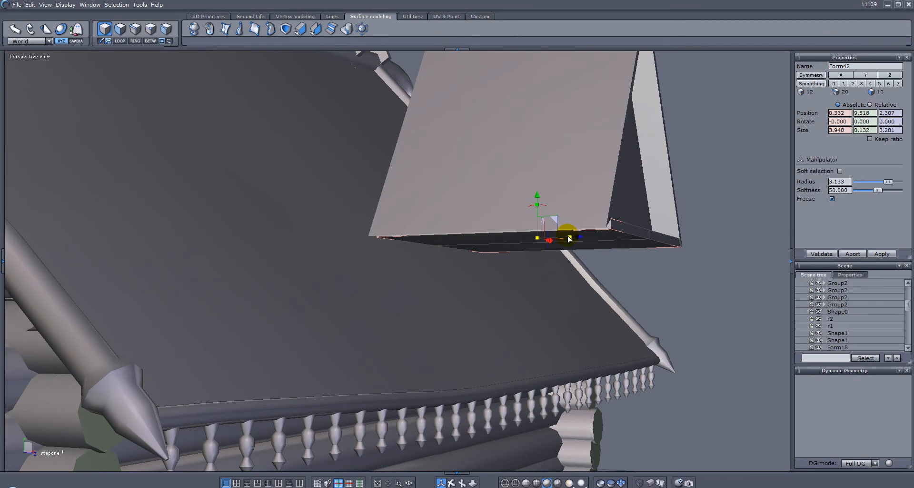
pyautogui.moveTo(570, 238); pyautogui.dragTo(570, 237)
# - Select all four dormer panels and move them together along Z back into the roof slope
pyautogui.keyDown('alt'); pyautogui.moveTo(694, 243); pyautogui.dragTo(598, 246); pyautogui.keyUp('alt')
pyautogui.keyDown('shift'); pyautogui.click(597, 244); pyautogui.keyUp('shift')
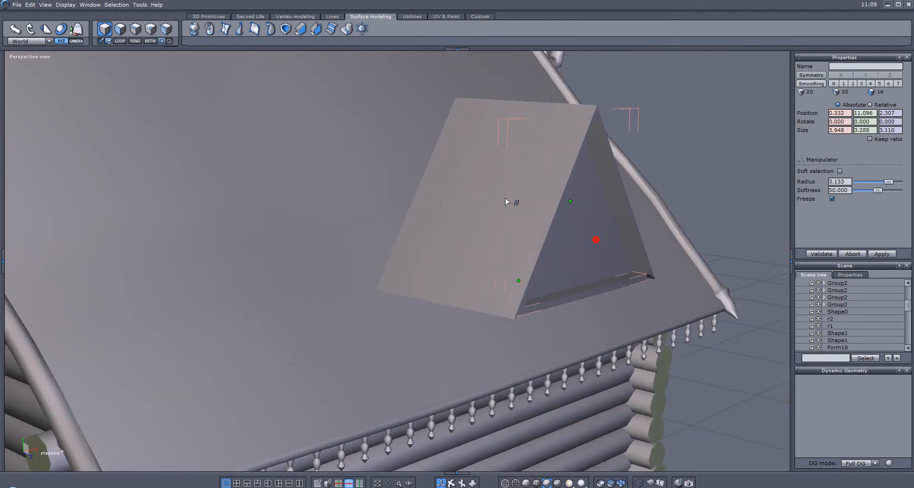
pyautogui.moveTo(586, 217)
pyautogui.keyDown('alt'); pyautogui.mouseDown()
pyautogui.moveTo(630, 220)
pyautogui.moveTo(496, 198)
pyautogui.moveTo(413, 199)
pyautogui.mouseUp(); pyautogui.keyUp('alt')
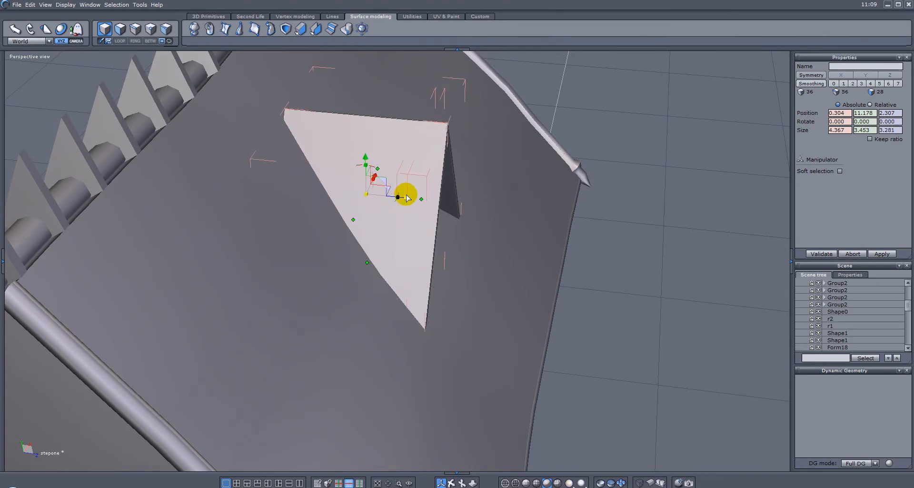
pyautogui.moveTo(529, 200)
pyautogui.keyDown('alt'); pyautogui.mouseDown()
pyautogui.moveTo(426, 93)
pyautogui.moveTo(326, 125)
pyautogui.moveTo(443, 152)
pyautogui.moveTo(465, 137)
pyautogui.moveTo(399, 175)
pyautogui.moveTo(424, 177)
pyautogui.mouseUp(); pyautogui.keyUp('alt')
pyautogui.moveTo(482, 170)
pyautogui.keyDown('alt'); pyautogui.mouseDown()
pyautogui.moveTo(564, 151)
pyautogui.moveTo(719, 218)
pyautogui.mouseUp(); pyautogui.keyUp('alt')
pyautogui.keyDown('alt'); pyautogui.moveTo(408, 126); pyautogui.dragTo(392, 128); pyautogui.keyUp('alt')
# - Select both sloping panels, scale their depth to about 3.452 and shift them to about Z -1.541
pyautogui.click(443, 163)
pyautogui.keyDown('alt'); pyautogui.moveTo(690, 172); pyautogui.dragTo(562, 141); pyautogui.keyUp('alt')
pyautogui.keyDown('shift'); pyautogui.click(370, 158); pyautogui.keyUp('shift')
pyautogui.moveTo(408, 217)
pyautogui.mouseDown()
pyautogui.moveTo(415, 215)
pyautogui.moveTo(398, 218)
pyautogui.moveTo(406, 216)
pyautogui.mouseUp()
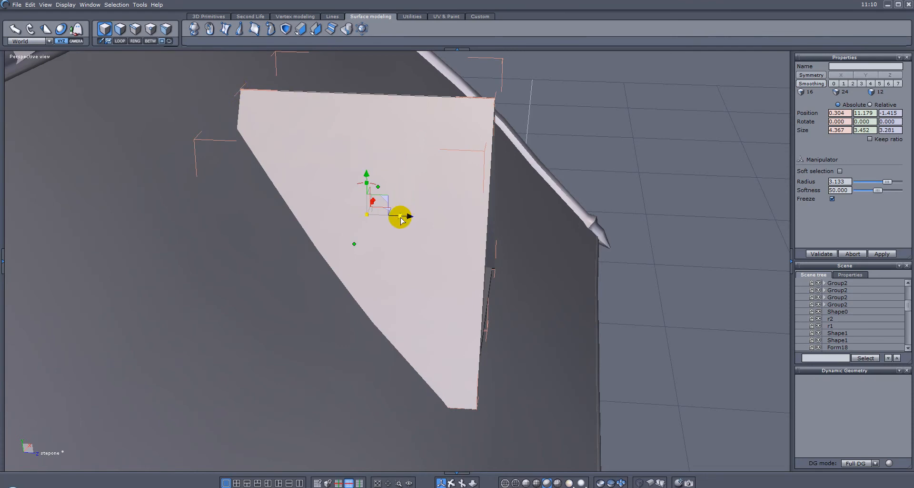
pyautogui.click(400, 217)
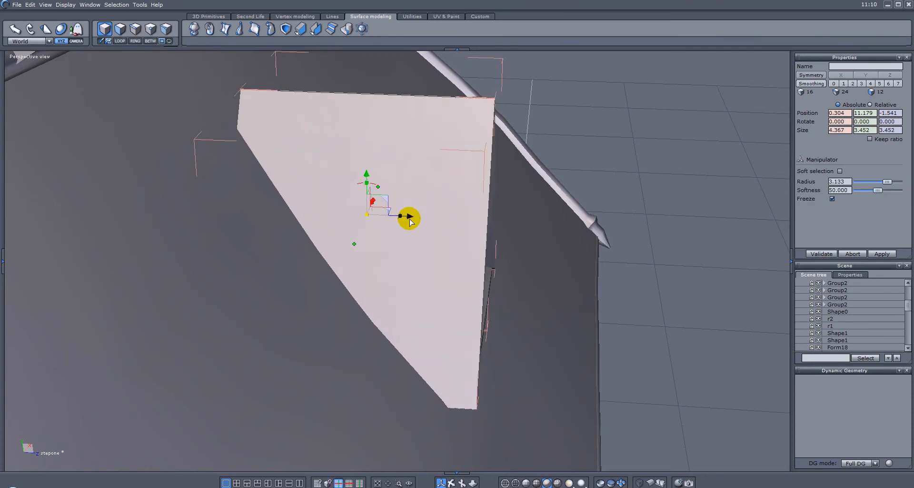
pyautogui.moveTo(400, 219)
pyautogui.mouseDown()
pyautogui.moveTo(407, 215)
pyautogui.moveTo(392, 215)
pyautogui.mouseUp()
pyautogui.keyDown('alt'); pyautogui.moveTo(300, 105); pyautogui.dragTo(53, 104); pyautogui.keyUp('alt')
pyautogui.keyDown('alt'); pyautogui.moveTo(602, 164); pyautogui.dragTo(620, 235); pyautogui.keyUp('alt')
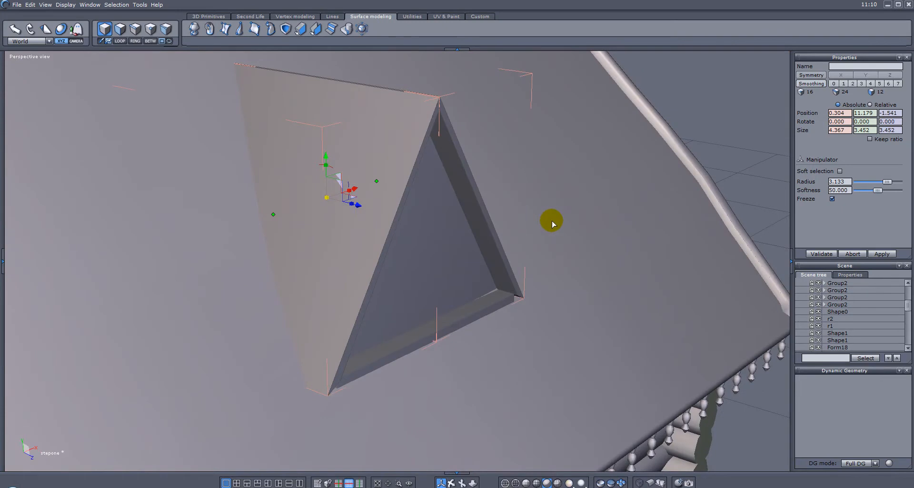
# - Extract the ridge edge of the dormer's sloping panel as a curve and move it out along Z to about 3.435
pyautogui.press('Escape')
pyautogui.scroll(-3, 555, 222)
pyautogui.keyDown('alt'); pyautogui.moveTo(561, 217); pyautogui.dragTo(673, 195); pyautogui.keyUp('alt')
pyautogui.moveTo(562, 171)
pyautogui.keyDown('alt'); pyautogui.mouseDown()
pyautogui.moveTo(590, 226)
pyautogui.moveTo(548, 170)
pyautogui.mouseUp(); pyautogui.keyUp('alt')
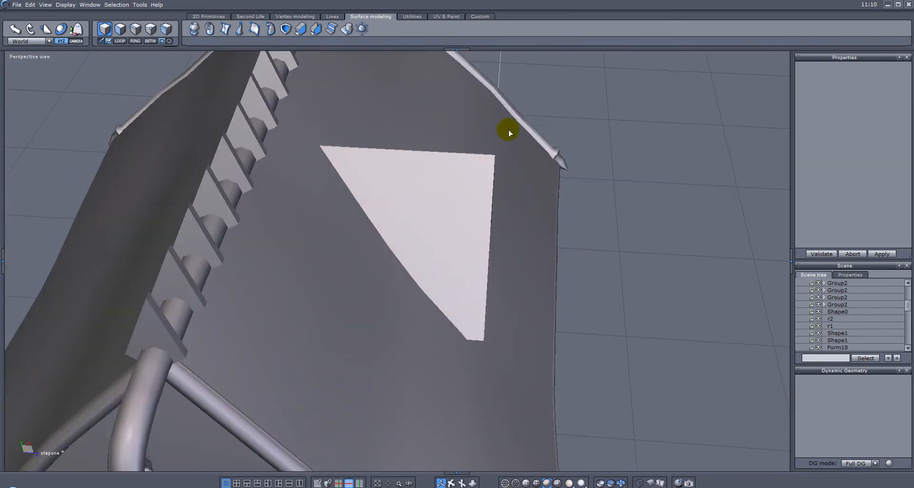
pyautogui.click(448, 164)
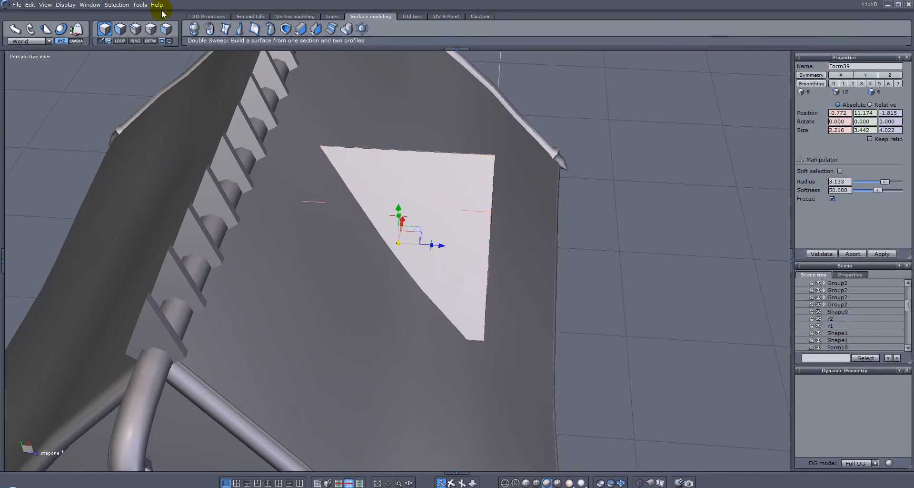
pyautogui.click(135, 29)
pyautogui.click(372, 149)
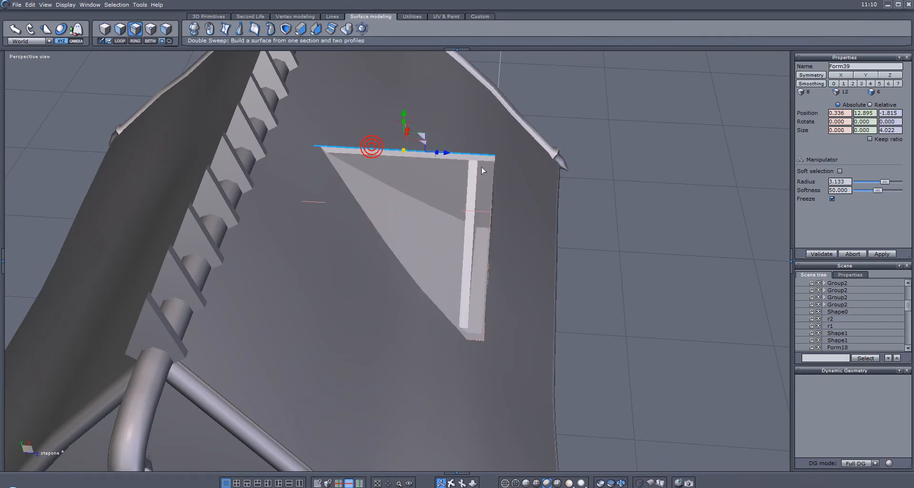
pyautogui.click(344, 18)
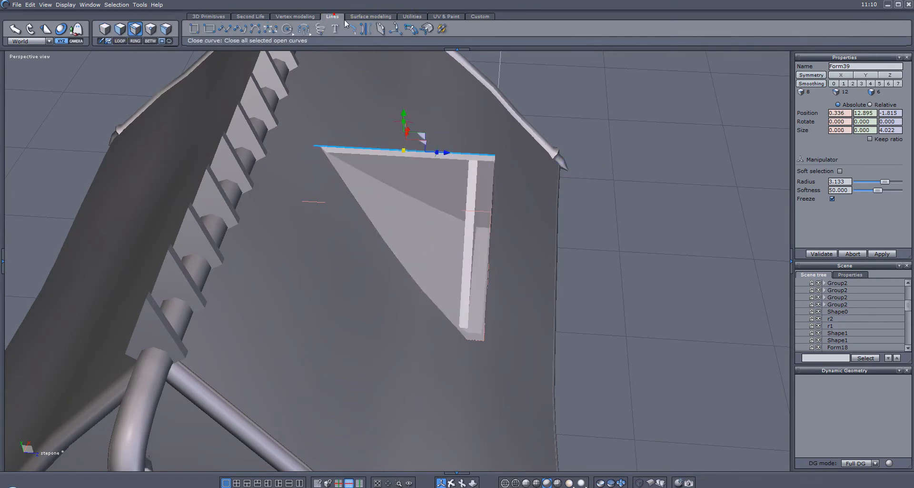
pyautogui.click(428, 29)
pyautogui.moveTo(445, 154); pyautogui.dragTo(692, 156)
pyautogui.moveTo(655, 244); pyautogui.dragTo(577, 218, button='middle')
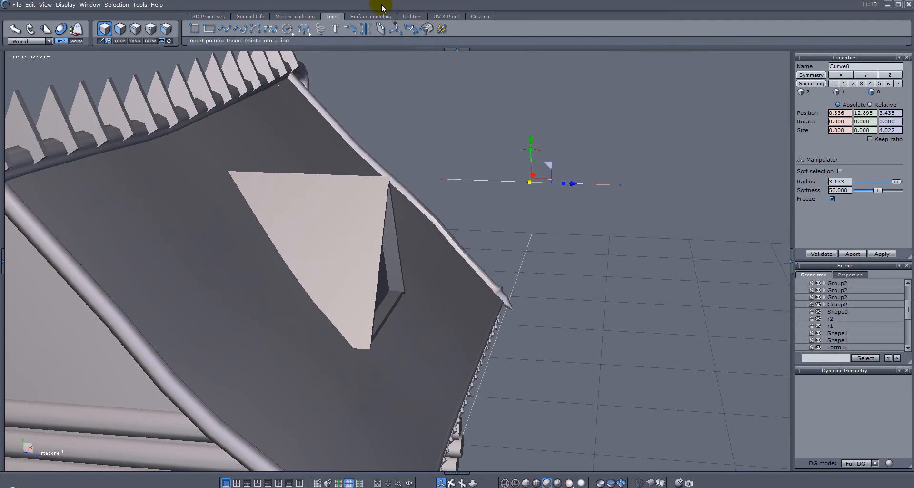
# - Tessellate the extracted ridge curve twice to divide it into four segments
pyautogui.scroll(2, 519, 111)
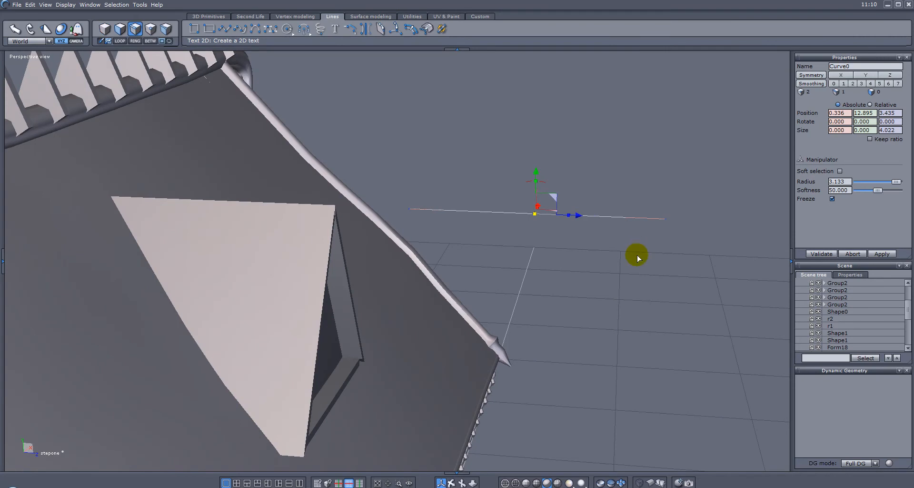
pyautogui.click(397, 30)
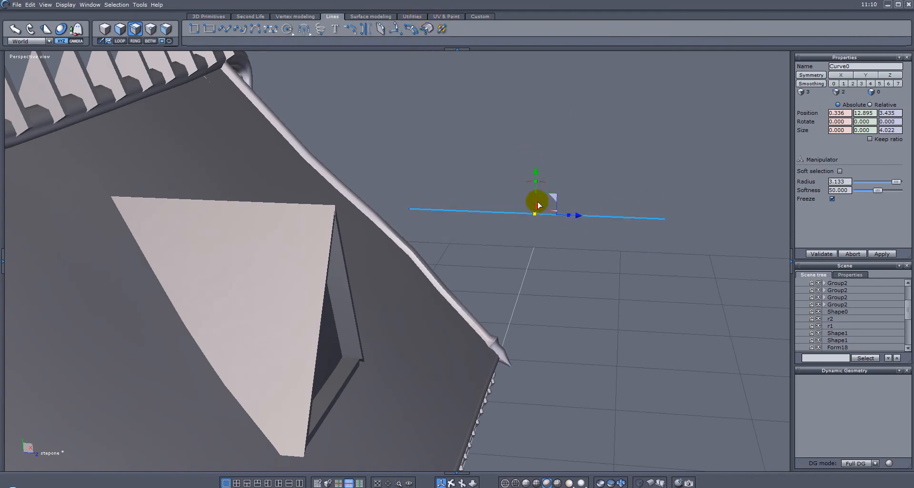
pyautogui.click(381, 29)
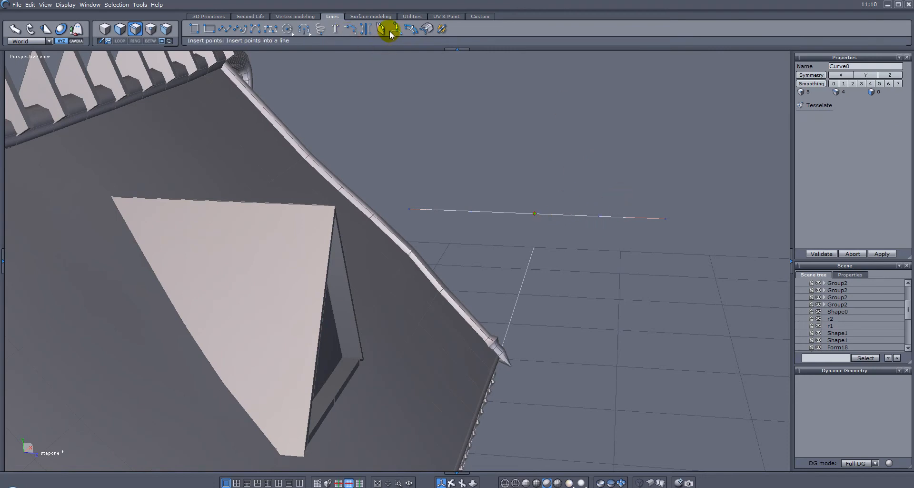
pyautogui.keyDown('alt'); pyautogui.moveTo(584, 177); pyautogui.dragTo(612, 196); pyautogui.keyUp('alt')
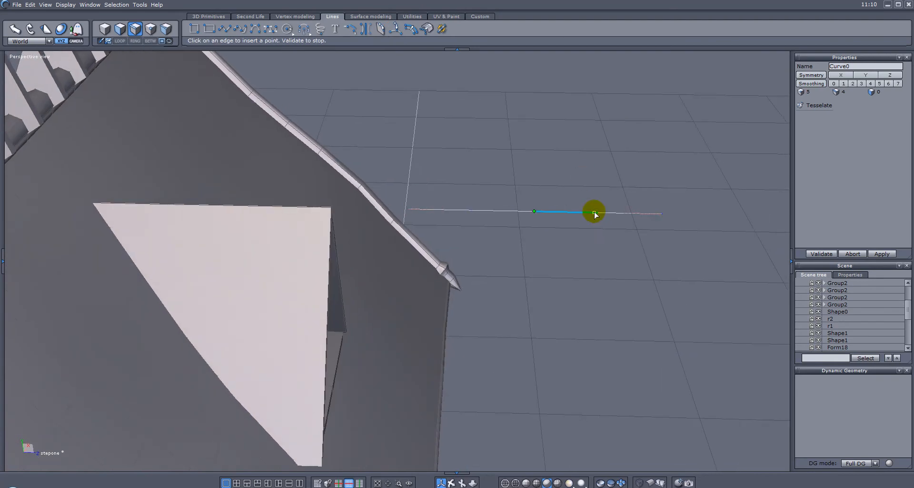
pyautogui.click(572, 235)
pyautogui.keyDown('alt'); pyautogui.moveTo(571, 234); pyautogui.dragTo(568, 227); pyautogui.keyUp('alt')
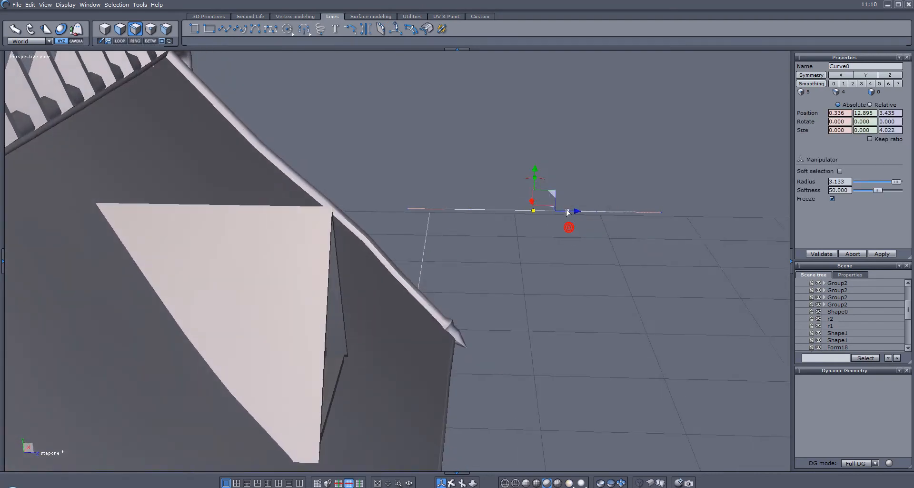
# - Thicken the ridge curve into a round tube with a thickness of 0.302 and 8 points
pyautogui.click(375, 14)
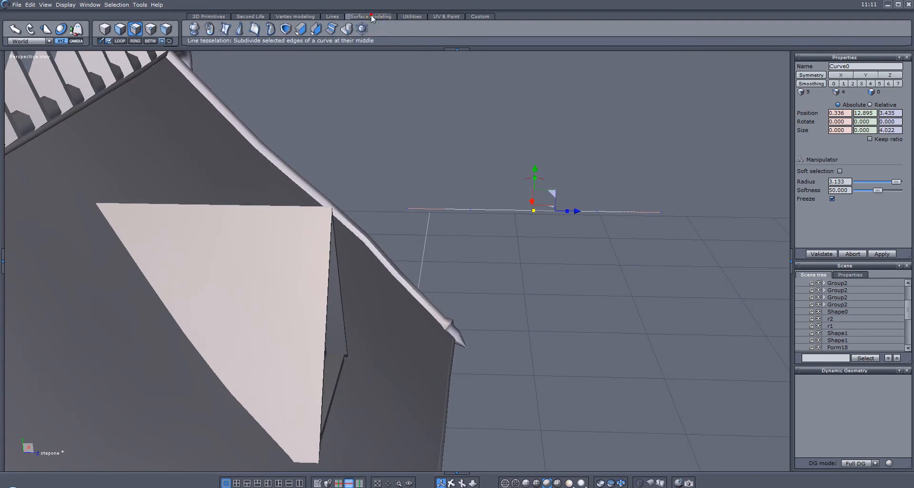
pyautogui.click(300, 28)
pyautogui.keyDown('alt'); pyautogui.moveTo(474, 170); pyautogui.dragTo(545, 248); pyautogui.keyUp('alt')
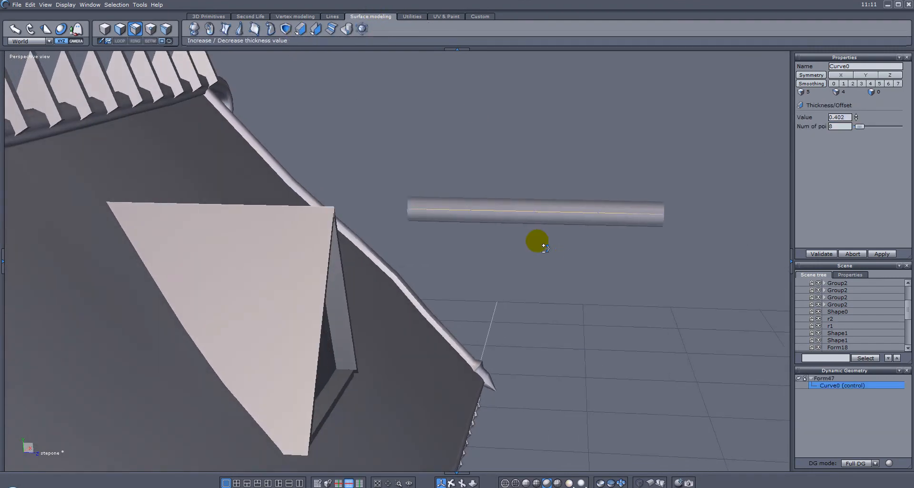
pyautogui.scroll(-2, 538, 241)
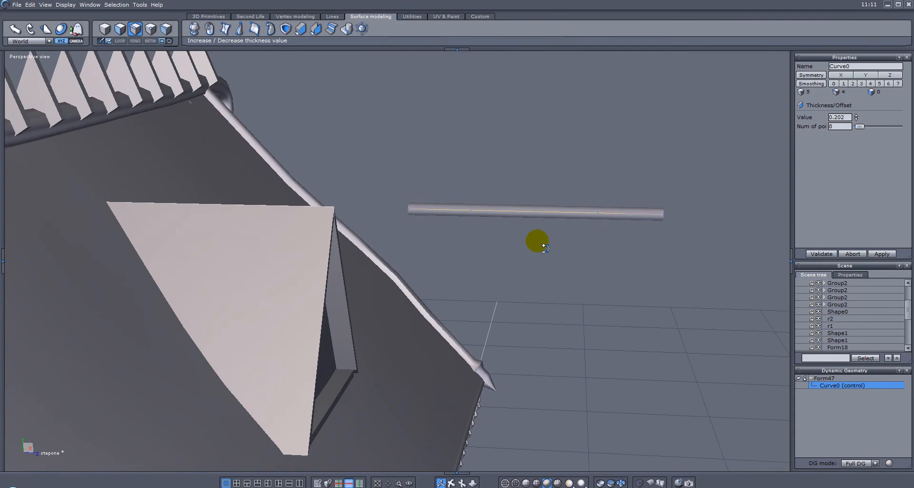
pyautogui.scroll(1, 545, 246)
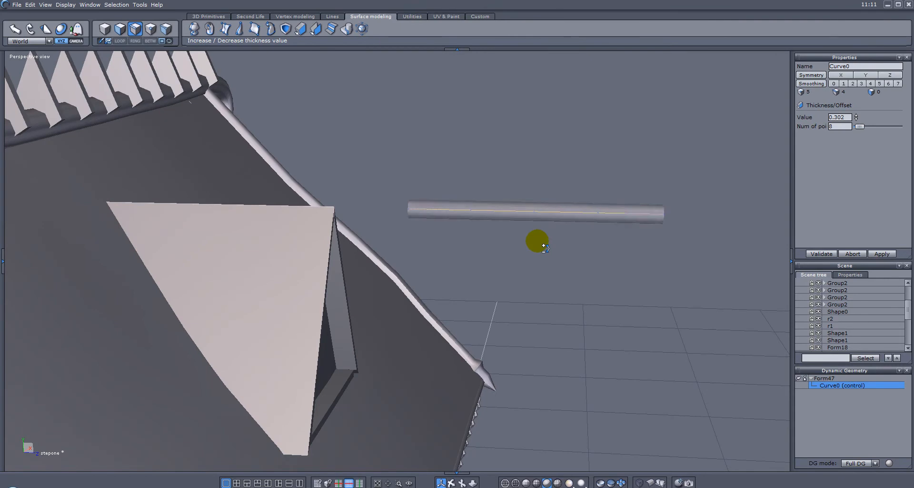
pyautogui.press('Return')
# - Close the holes at both ends of the ridge tube
pyautogui.keyDown('alt'); pyautogui.moveTo(670, 205); pyautogui.dragTo(474, 220); pyautogui.keyUp('alt')
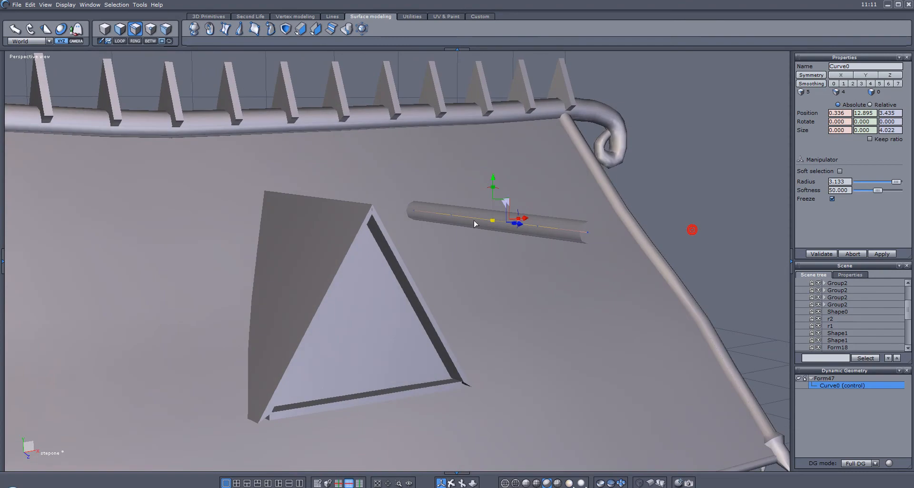
pyautogui.click(313, 16)
pyautogui.click(380, 29)
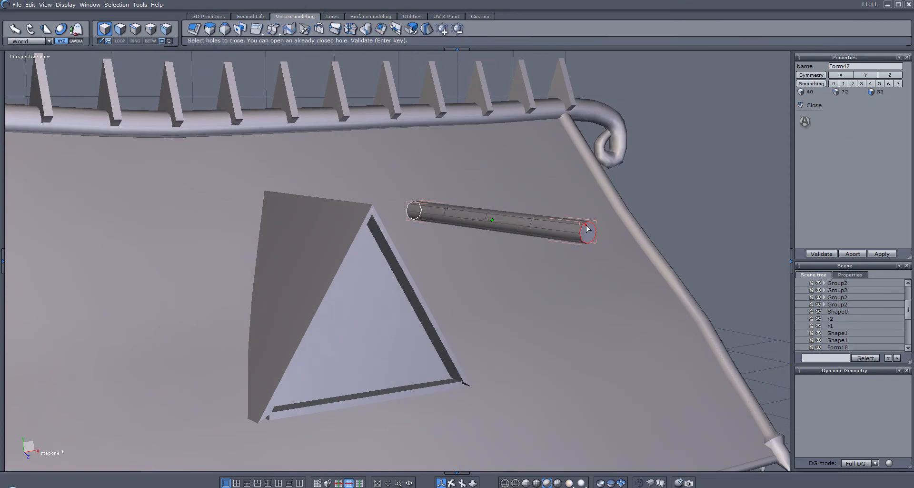
pyautogui.click(416, 216)
pyautogui.press('Return')
pyautogui.keyDown('alt'); pyautogui.moveTo(414, 210); pyautogui.dragTo(601, 238); pyautogui.keyUp('alt')
pyautogui.press('Escape')
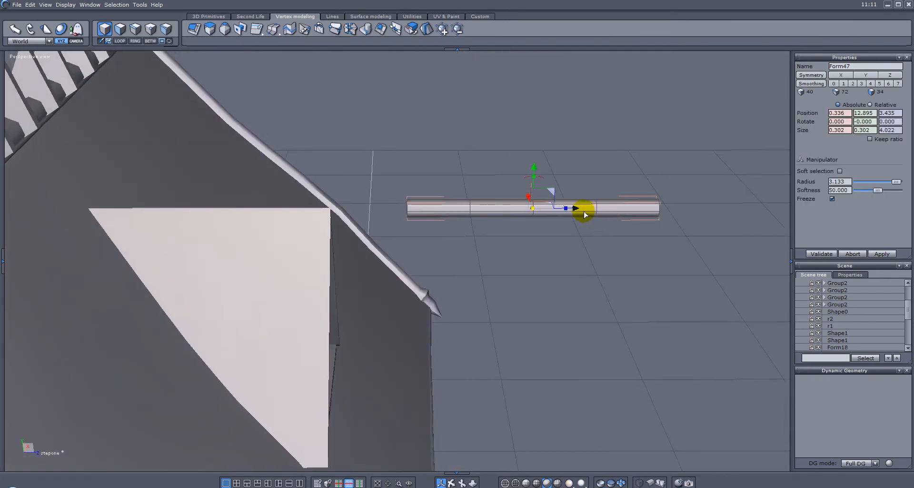
# - Move the ridge tube back along Z to about -1.887 so it lies on the dormer's ridge
pyautogui.moveTo(580, 207); pyautogui.dragTo(394, 177)
pyautogui.keyDown('alt'); pyautogui.moveTo(256, 170); pyautogui.dragTo(335, 129); pyautogui.keyUp('alt')
pyautogui.keyDown('alt'); pyautogui.moveTo(269, 94); pyautogui.dragTo(509, 155); pyautogui.keyUp('alt')
pyautogui.click(427, 223)
pyautogui.moveTo(431, 218); pyautogui.dragTo(438, 218)
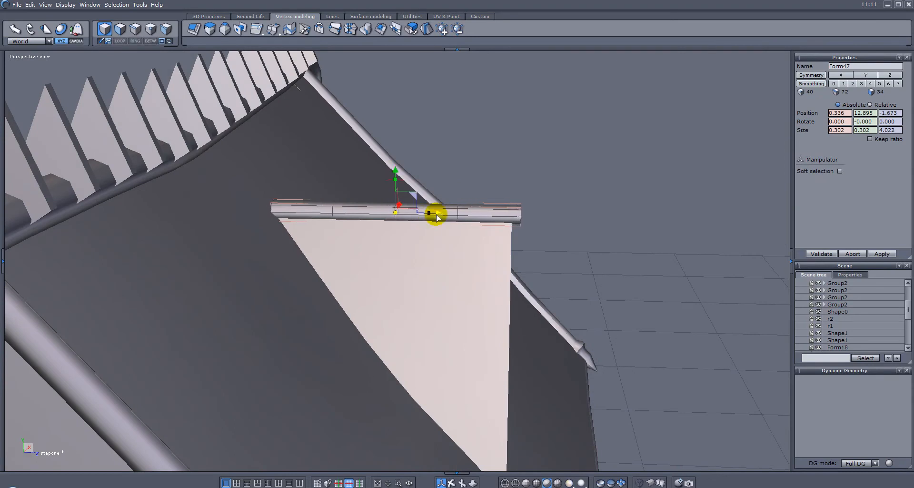
pyautogui.scroll(2, 593, 236)
pyautogui.keyDown('alt'); pyautogui.moveTo(537, 244); pyautogui.dragTo(265, 235); pyautogui.keyUp('alt')
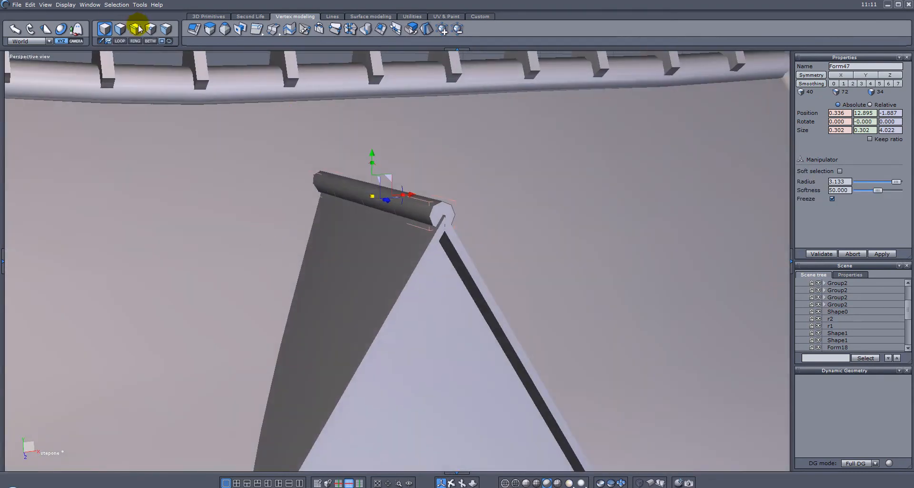
# - Extrude the ridge tube's front end face and taper it to a point, giving the tube a length of about 4.708
pyautogui.click(120, 31)
pyautogui.keyDown('alt'); pyautogui.moveTo(324, 252); pyautogui.dragTo(503, 206); pyautogui.keyUp('alt')
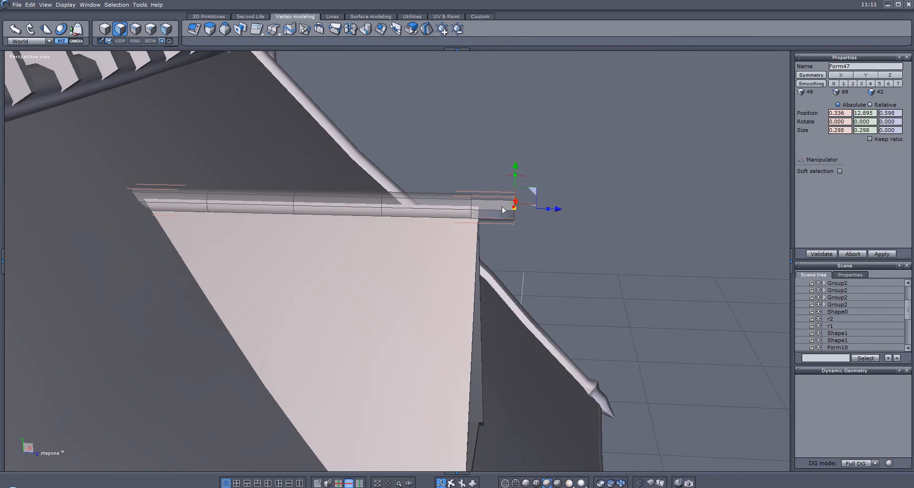
pyautogui.click(537, 264)
pyautogui.moveTo(529, 241)
pyautogui.keyDown('alt'); pyautogui.mouseDown()
pyautogui.moveTo(461, 253)
pyautogui.moveTo(234, 192)
pyautogui.moveTo(302, 159)
pyautogui.moveTo(552, 213)
pyautogui.moveTo(594, 249)
pyautogui.moveTo(527, 238)
pyautogui.mouseUp(); pyautogui.keyUp('alt')
pyautogui.moveTo(355, 206)
pyautogui.mouseDown()
pyautogui.moveTo(381, 204)
pyautogui.moveTo(368, 206)
pyautogui.mouseUp()
pyautogui.keyDown('alt'); pyautogui.moveTo(552, 250); pyautogui.dragTo(431, 316); pyautogui.keyUp('alt')
pyautogui.scroll(-4, 404, 288)
pyautogui.press('Escape')
pyautogui.keyDown('alt'); pyautogui.moveTo(276, 269); pyautogui.dragTo(346, 168); pyautogui.keyUp('alt')
pyautogui.keyDown('alt'); pyautogui.moveTo(499, 302); pyautogui.dragTo(561, 235); pyautogui.keyUp('alt')
# - Lower the ridge tube's middle edge loop with soft selection to about Y 12.766 so the tube sags gently
pyautogui.scroll(4, 395, 280)
pyautogui.keyDown('alt'); pyautogui.moveTo(384, 278); pyautogui.dragTo(419, 259); pyautogui.keyUp('alt')
pyautogui.click(412, 241)
pyautogui.click(135, 29)
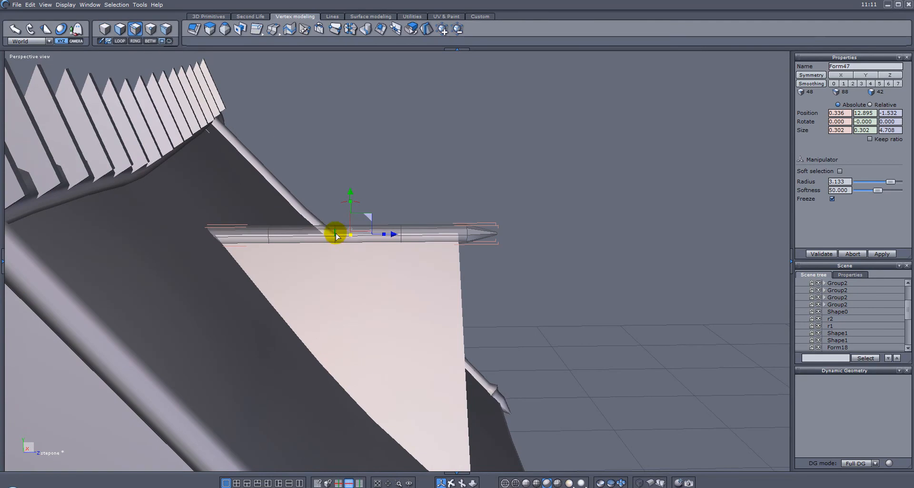
pyautogui.click(391, 240)
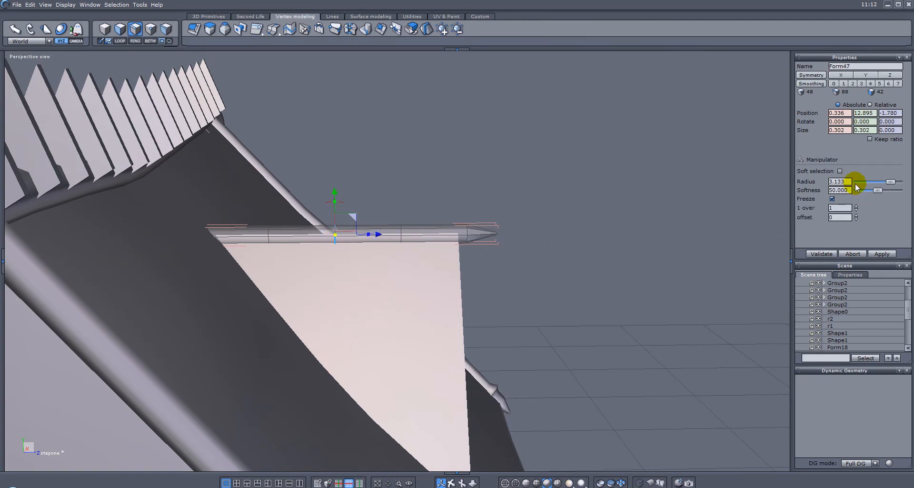
pyautogui.click(840, 171)
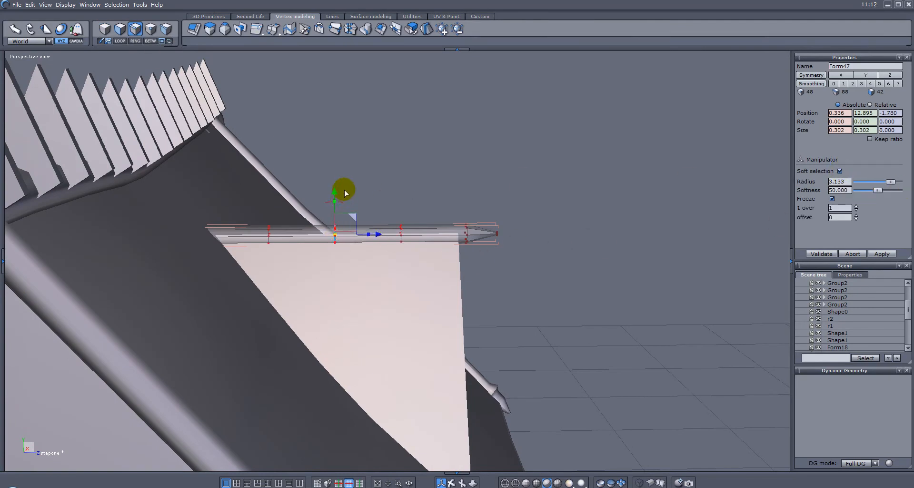
pyautogui.moveTo(335, 192); pyautogui.dragTo(335, 198)
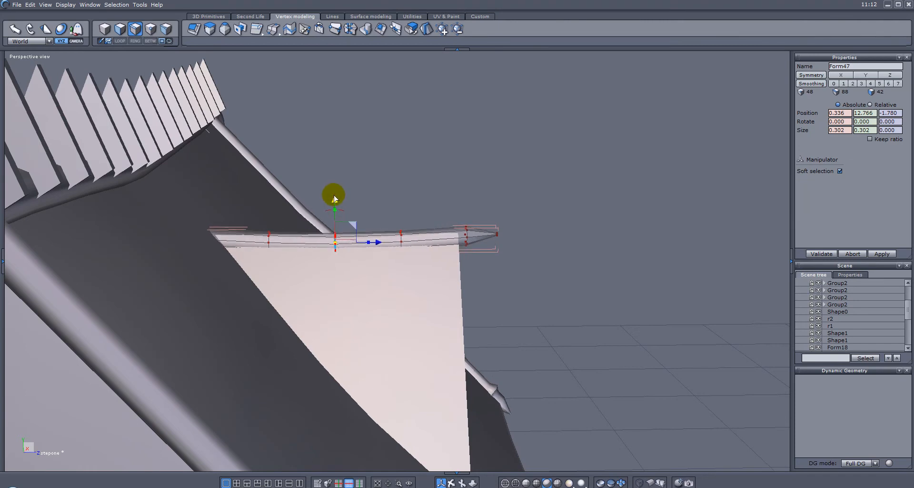
pyautogui.click(553, 265)
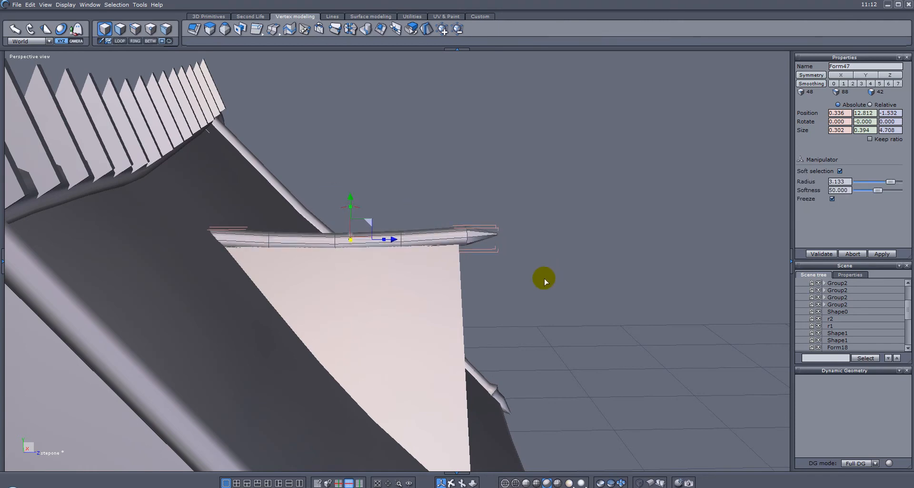
pyautogui.click(544, 282)
# - Extract the front lower edge of the dormer's base panel as a curve and move it out along Z to about 1.972
pyautogui.moveTo(544, 281); pyautogui.dragTo(242, 281, button='middle')
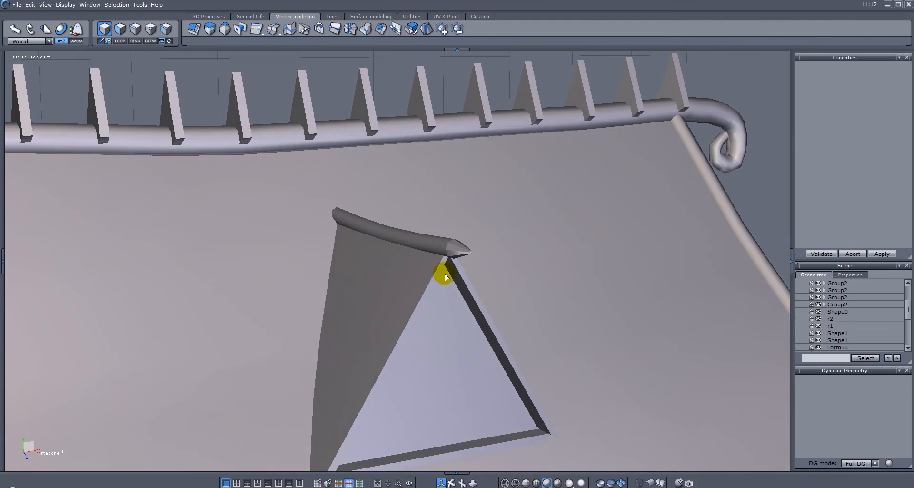
pyautogui.moveTo(358, 368); pyautogui.dragTo(355, 258, button='middle')
pyautogui.scroll(-5, 265, 283)
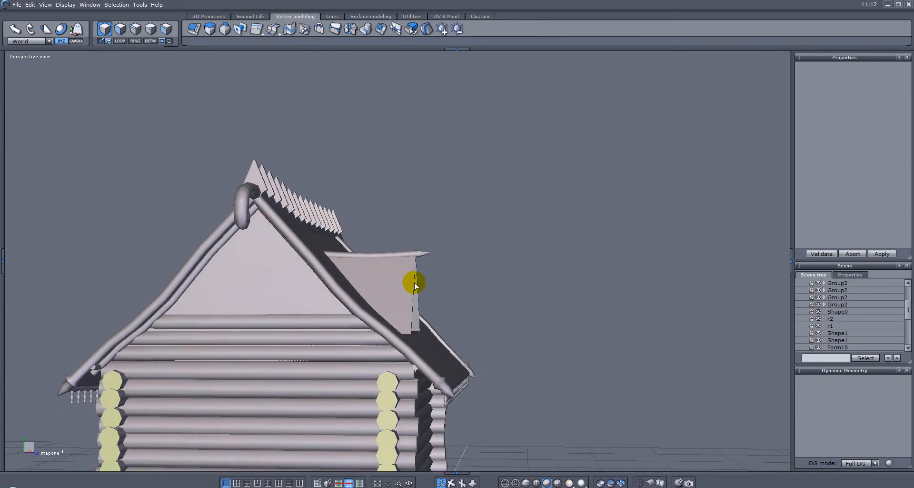
pyautogui.moveTo(479, 324); pyautogui.dragTo(394, 343, button='middle')
pyautogui.scroll(4, 380, 349)
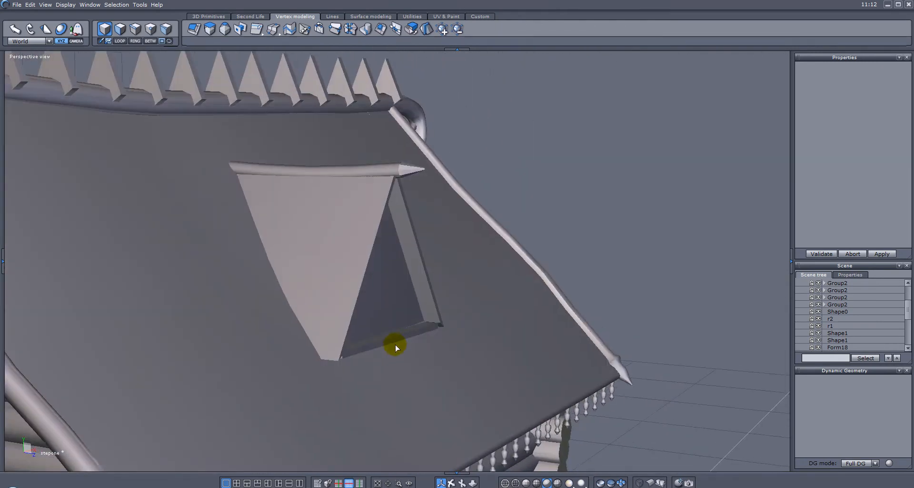
pyautogui.click(392, 340)
pyautogui.click(135, 28)
pyautogui.click(383, 351)
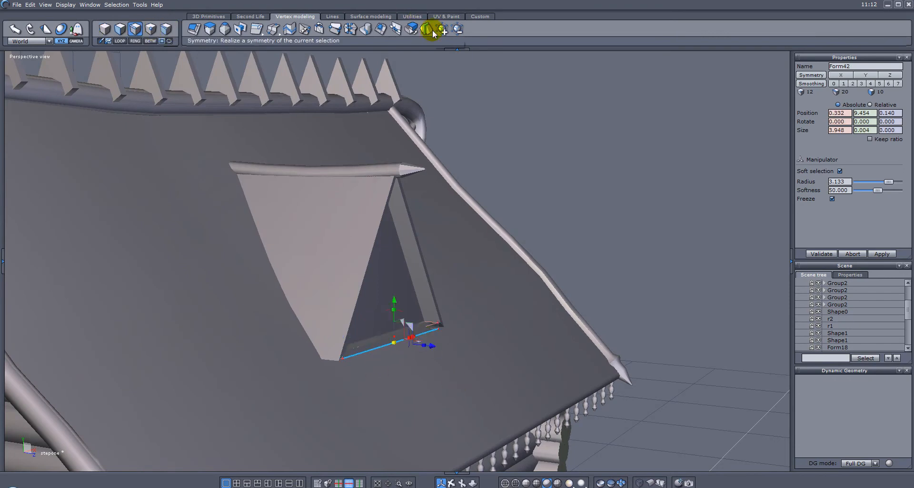
pyautogui.click(334, 17)
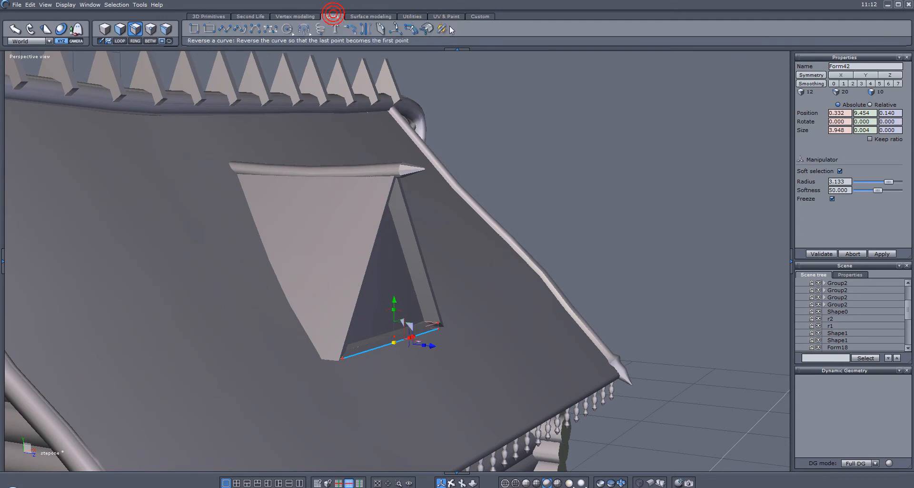
pyautogui.click(427, 29)
pyautogui.moveTo(510, 389); pyautogui.dragTo(508, 363, button='right')
pyautogui.moveTo(476, 343); pyautogui.dragTo(566, 346)
# - Thicken the base edge curve into a tube with a thickness of 0.202 and 8 points, and collapse its dynamic geometry
pyautogui.click(373, 17)
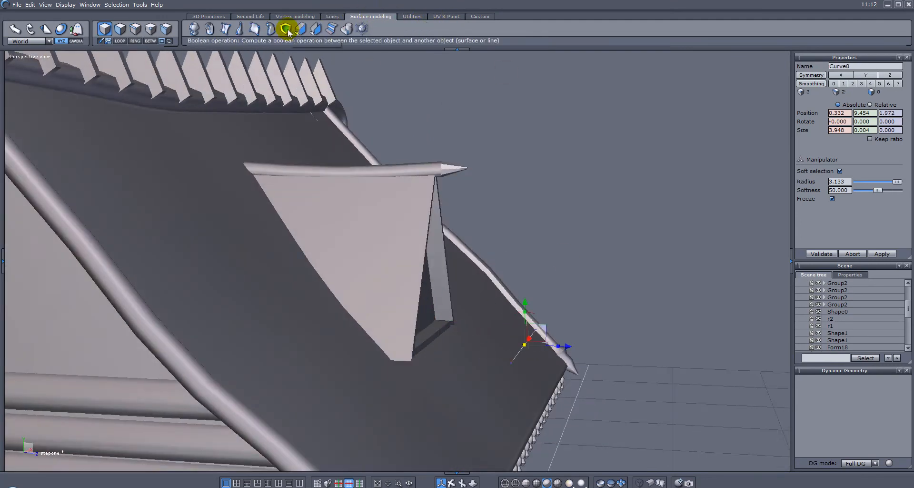
pyautogui.click(314, 29)
pyautogui.moveTo(685, 301); pyautogui.dragTo(614, 313, button='right')
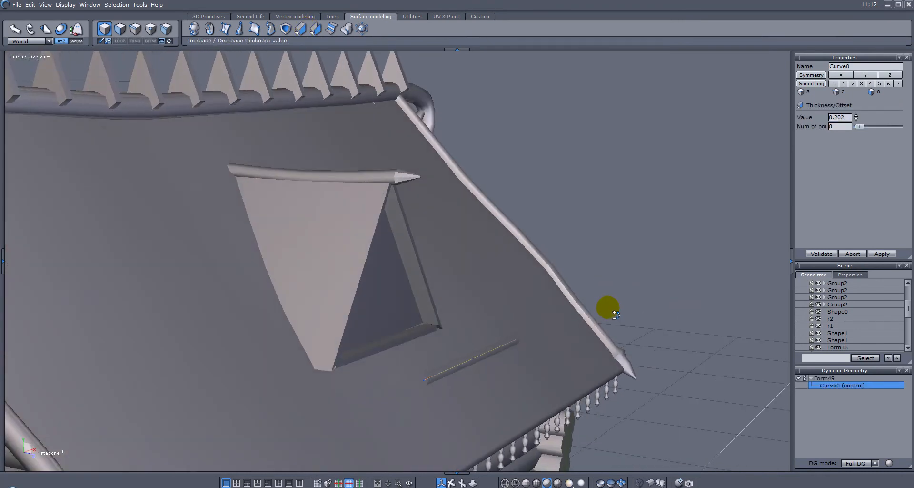
pyautogui.press('Return')
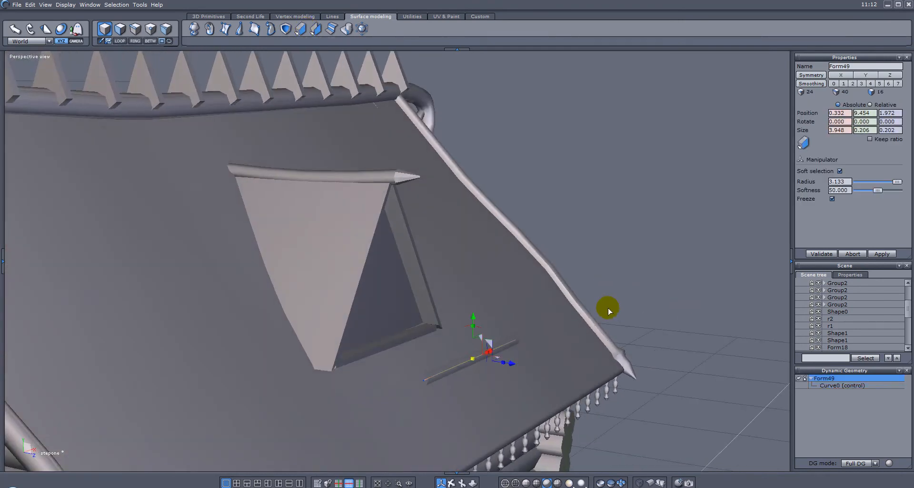
pyautogui.click(798, 379)
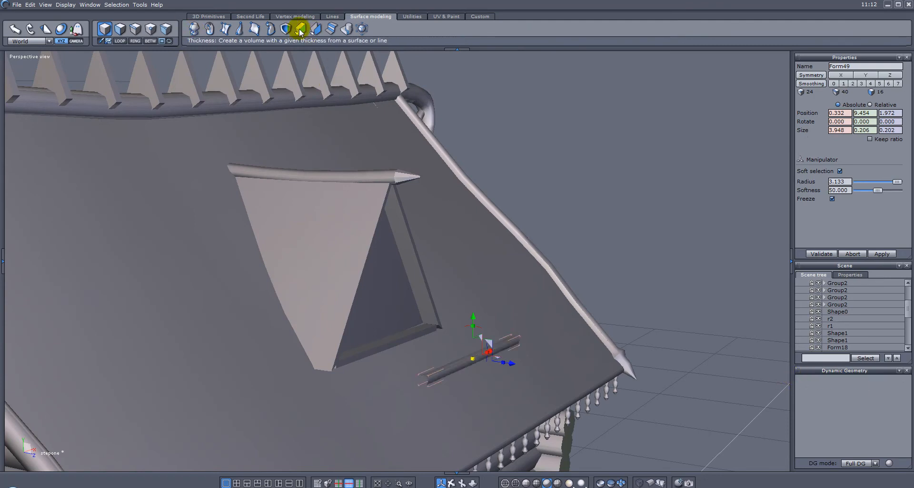
pyautogui.click(295, 16)
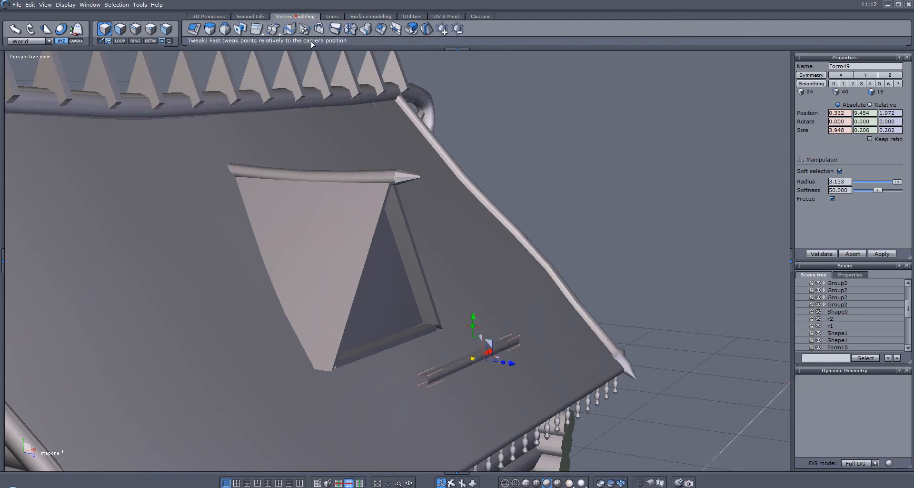
# - Close the open ends of the base tube and move it back along Z to about 0.033, against the dormer's front
pyautogui.click(380, 29)
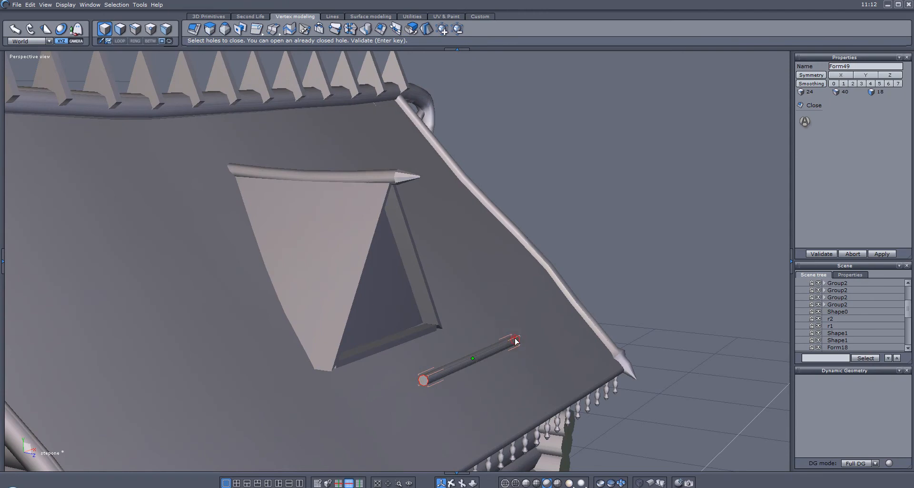
pyautogui.press('Return')
pyautogui.moveTo(432, 404); pyautogui.dragTo(564, 392, button='middle')
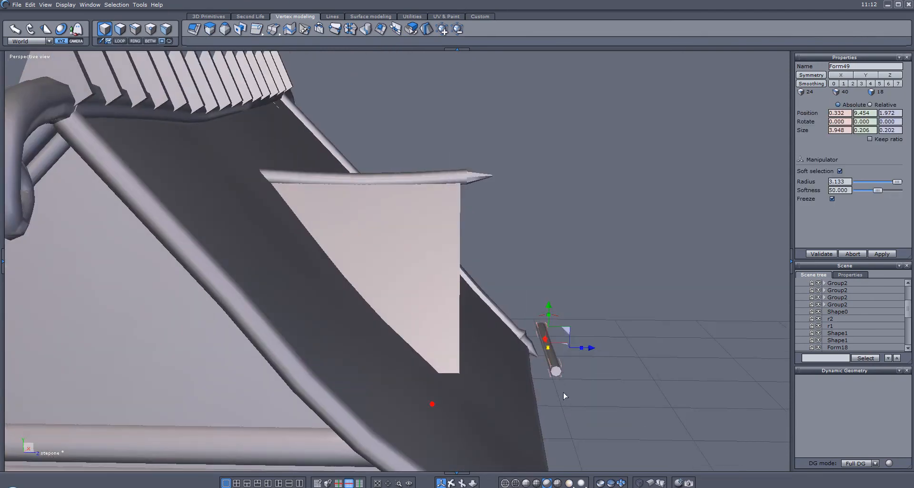
pyautogui.moveTo(596, 349); pyautogui.dragTo(496, 349)
# - Stretch the base tube along X to about 4.604 and seat it under the dormer's front at Z about -0.103
pyautogui.moveTo(495, 349); pyautogui.dragTo(239, 308, button='middle')
pyautogui.moveTo(303, 327); pyautogui.dragTo(305, 327)
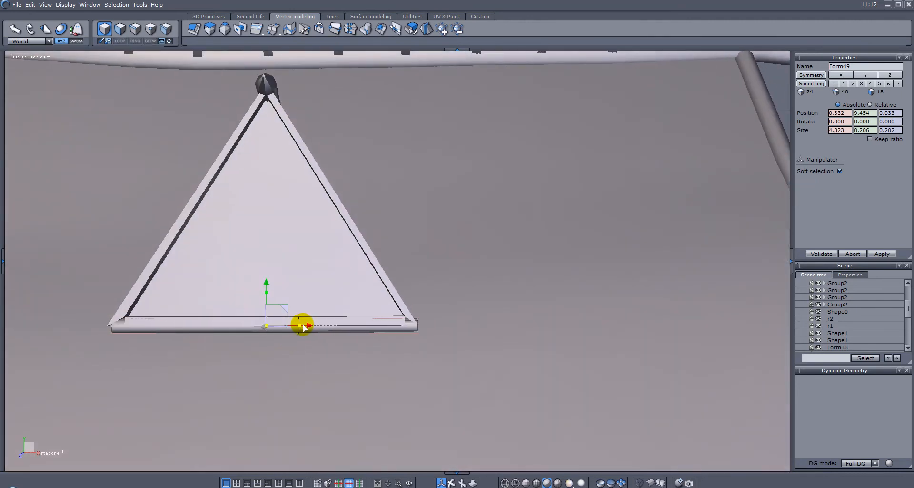
pyautogui.moveTo(310, 325); pyautogui.dragTo(310, 326)
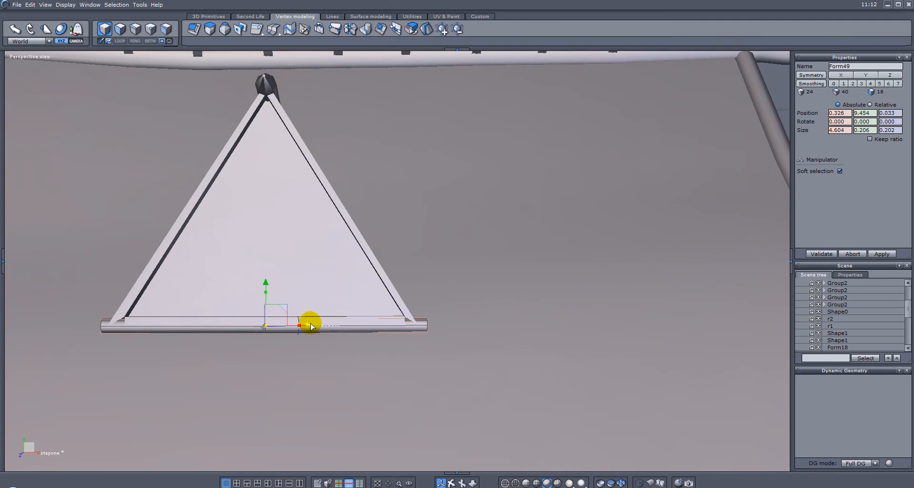
pyautogui.moveTo(307, 325); pyautogui.dragTo(533, 348, button='middle')
pyautogui.moveTo(509, 343); pyautogui.dragTo(501, 343)
pyautogui.moveTo(501, 346); pyautogui.dragTo(461, 338, button='middle')
# - Place a shorter copy of the base tube, about 4.053 long, in front of it at Y about 9.519 and Z about 0.065
pyautogui.scroll(2, 451, 303)
pyautogui.moveTo(452, 304)
pyautogui.mouseDown(button='middle')
pyautogui.moveTo(389, 325)
pyautogui.moveTo(299, 316)
pyautogui.moveTo(465, 310)
pyautogui.mouseUp(button='middle')
pyautogui.moveTo(440, 298); pyautogui.dragTo(456, 301)
pyautogui.moveTo(457, 302); pyautogui.dragTo(480, 335, button='middle')
pyautogui.moveTo(446, 315); pyautogui.dragTo(446, 312)
pyautogui.moveTo(490, 373); pyautogui.dragTo(289, 354, button='middle')
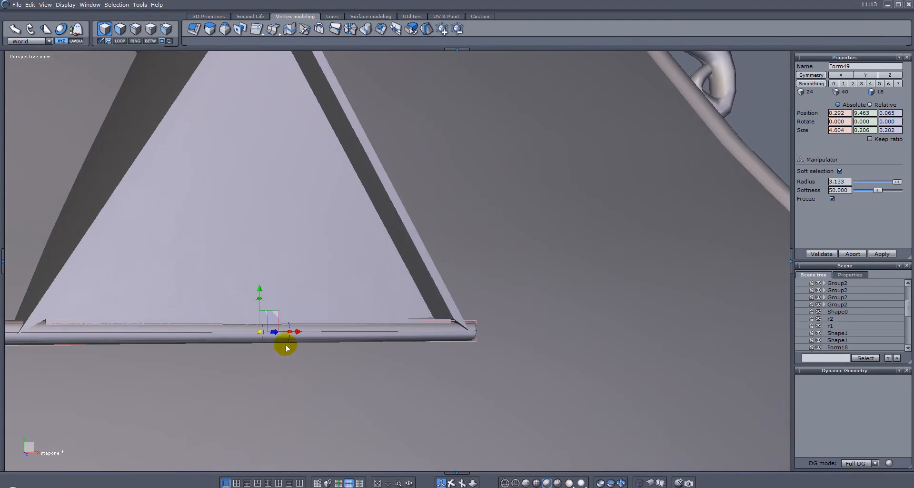
pyautogui.moveTo(292, 335); pyautogui.dragTo(289, 334)
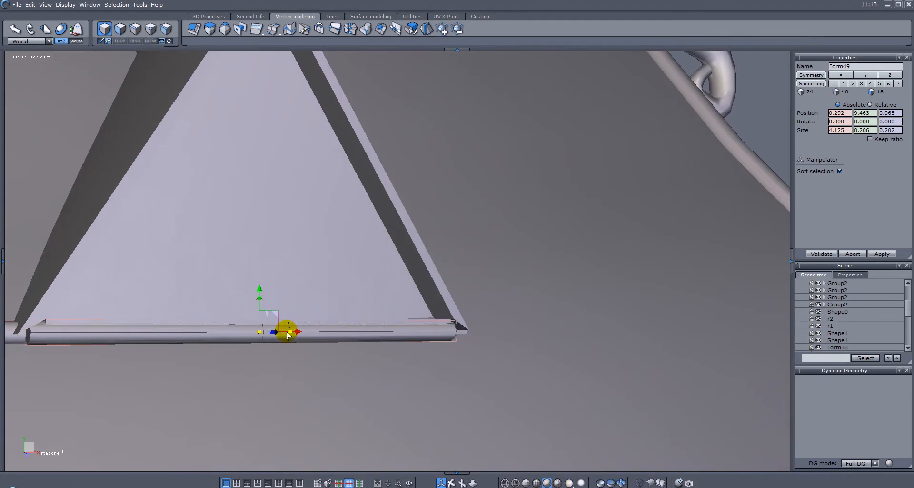
pyautogui.moveTo(260, 291); pyautogui.dragTo(261, 288)
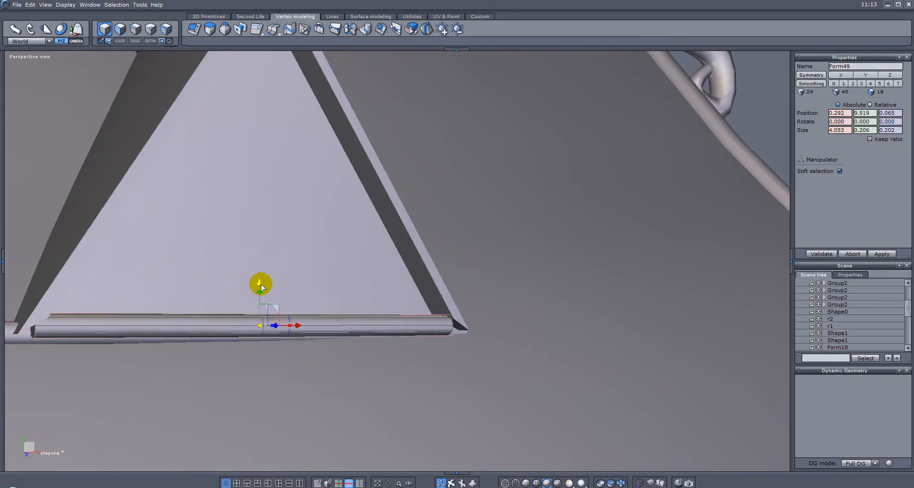
# - Slim the copied tube to about 4.081 by 0.185 by 0.181 and position it at Y about 9.514 and Z about 0.088
pyautogui.moveTo(261, 287); pyautogui.dragTo(327, 322, button='middle')
pyautogui.scroll(-5, 455, 286)
pyautogui.scroll(5, 405, 323)
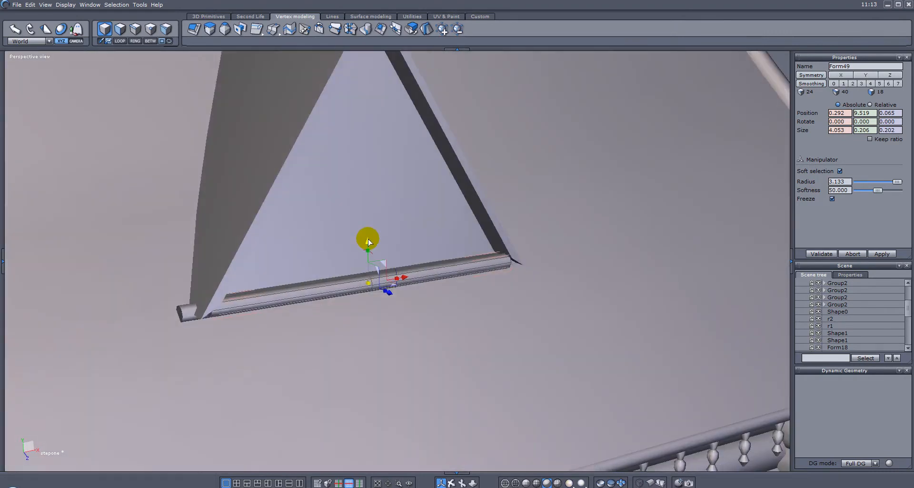
pyautogui.moveTo(368, 241)
pyautogui.mouseDown()
pyautogui.moveTo(368, 231)
pyautogui.moveTo(369, 240)
pyautogui.mouseUp()
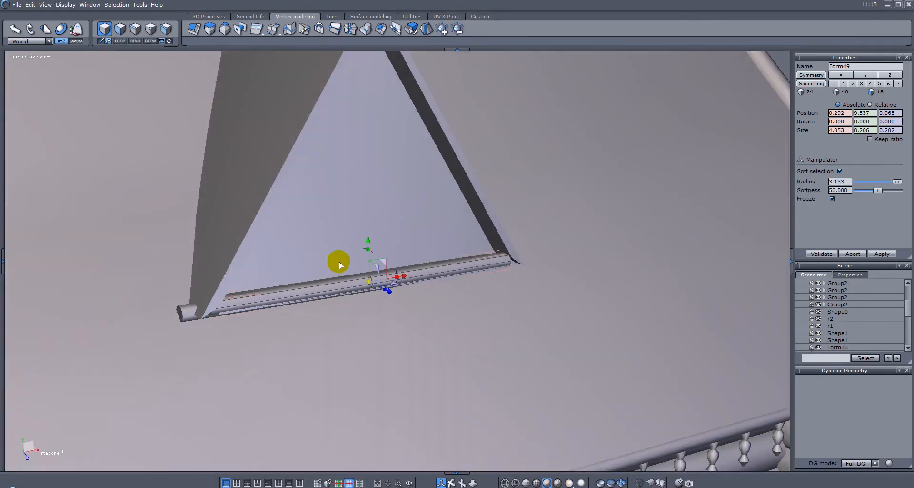
pyautogui.moveTo(328, 265); pyautogui.dragTo(366, 258, button='middle')
pyautogui.moveTo(539, 231); pyautogui.dragTo(542, 230)
pyautogui.moveTo(551, 257); pyautogui.dragTo(314, 248, button='middle')
pyautogui.moveTo(314, 245); pyautogui.dragTo(352, 246)
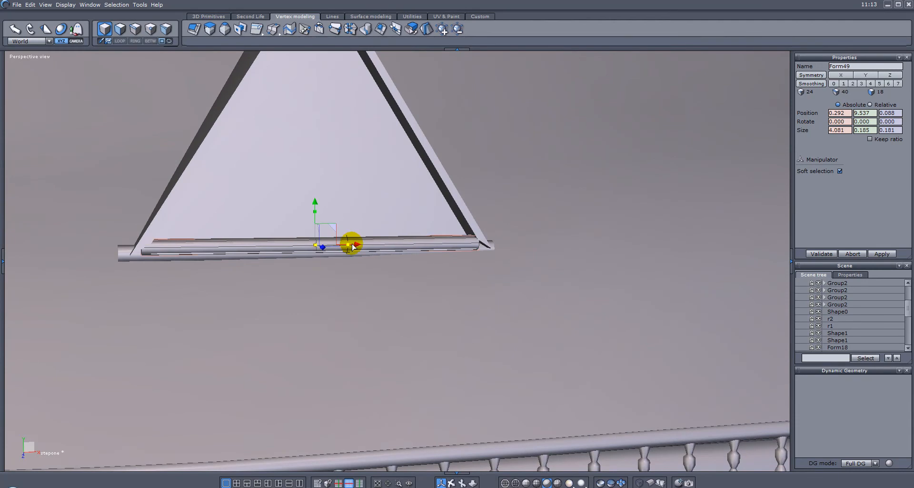
pyautogui.moveTo(313, 199); pyautogui.dragTo(312, 199)
# - Delete the thicker original base tube behind the slimmer copy
pyautogui.moveTo(250, 277); pyautogui.dragTo(346, 274, button='middle')
pyautogui.keyDown('alt'); pyautogui.moveTo(346, 279); pyautogui.dragTo(310, 286); pyautogui.keyUp('alt')
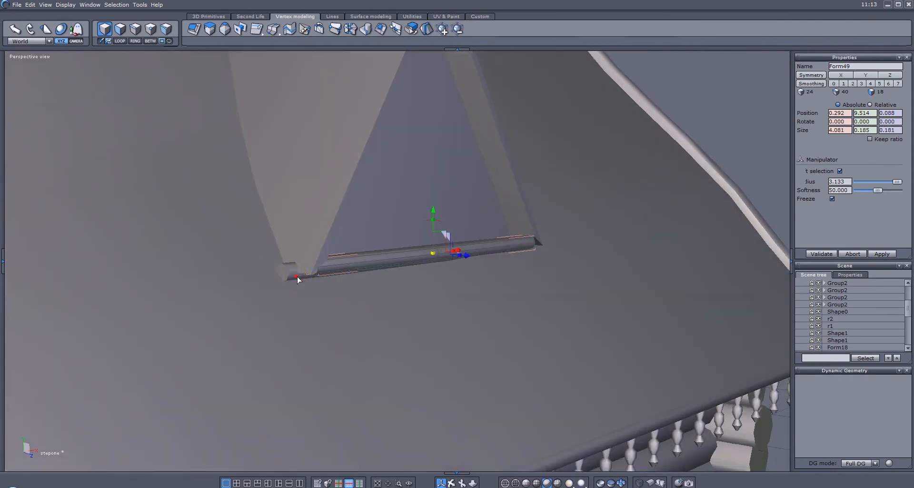
pyautogui.keyDown('alt'); pyautogui.moveTo(448, 314); pyautogui.dragTo(461, 268); pyautogui.keyUp('alt')
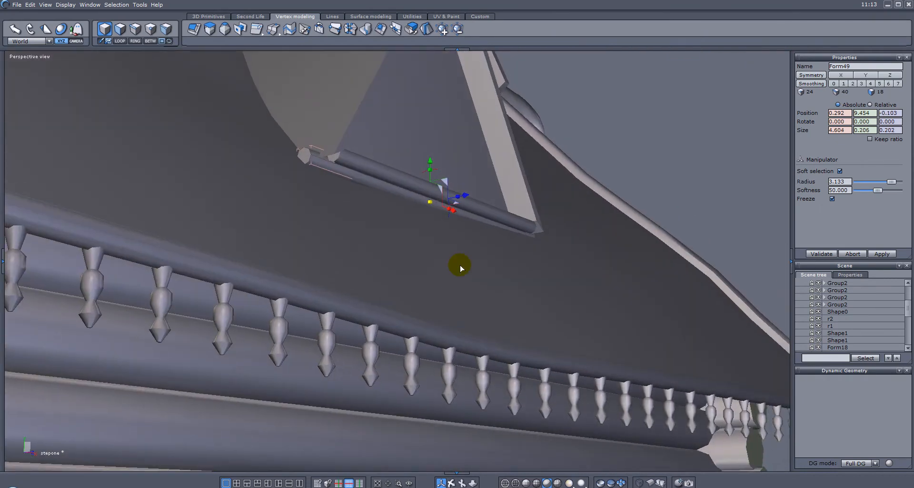
pyautogui.press('Delete')
# - Move the remaining base tube back to Z about -0.089 and raise it to Y about 9.612, above the dormer's base panel
pyautogui.scroll(-3, 489, 226)
pyautogui.keyDown('alt'); pyautogui.moveTo(491, 228); pyautogui.dragTo(366, 286); pyautogui.keyUp('alt')
pyautogui.scroll(4, 445, 208)
pyautogui.keyDown('alt'); pyautogui.moveTo(414, 213); pyautogui.dragTo(518, 223); pyautogui.keyUp('alt')
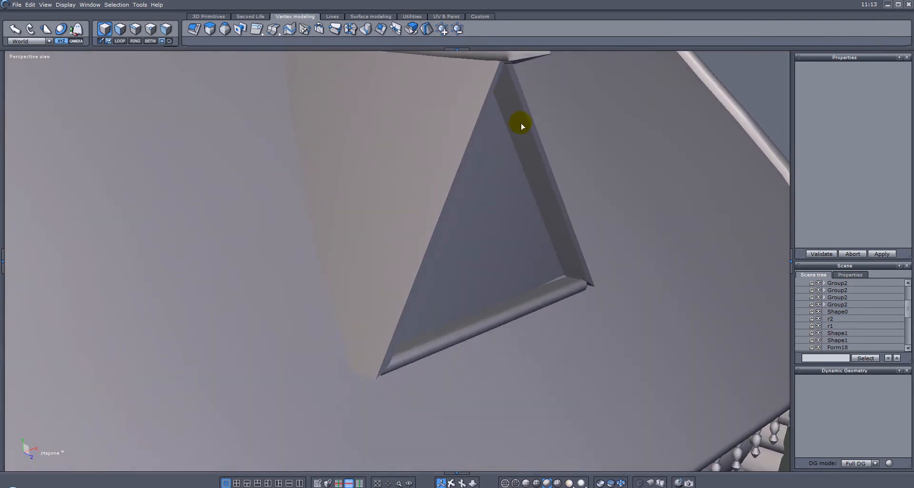
pyautogui.keyDown('alt'); pyautogui.moveTo(560, 198); pyautogui.dragTo(301, 221); pyautogui.keyUp('alt')
pyautogui.click(319, 223)
pyautogui.keyDown('alt'); pyautogui.moveTo(422, 269); pyautogui.dragTo(661, 258); pyautogui.keyUp('alt')
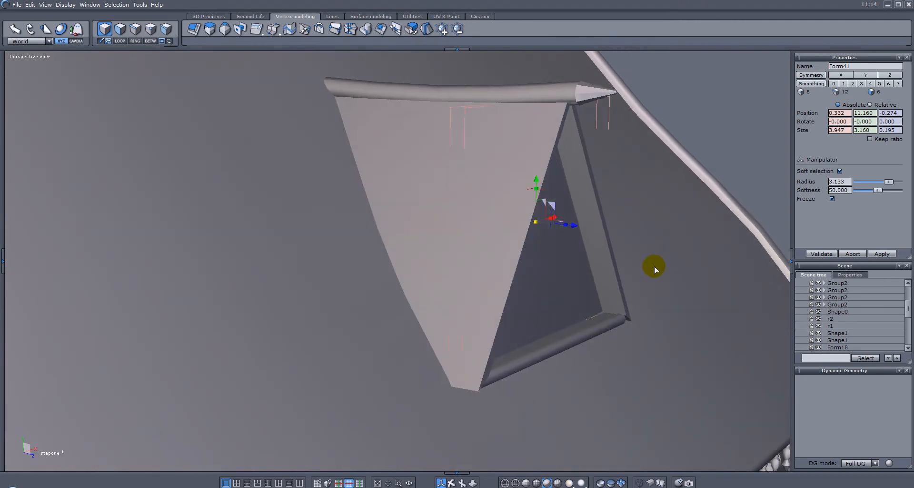
pyautogui.click(596, 328)
pyautogui.moveTo(598, 355); pyautogui.dragTo(576, 351)
pyautogui.moveTo(534, 300)
pyautogui.mouseDown()
pyautogui.moveTo(532, 286)
pyautogui.moveTo(538, 301)
pyautogui.mouseUp()
# - Shorten the base tube to about 3.901 along X and center it between the dormer's side panels at X about 0.340
pyautogui.moveTo(596, 318); pyautogui.dragTo(389, 316, button='middle')
pyautogui.moveTo(448, 342); pyautogui.dragTo(439, 341)
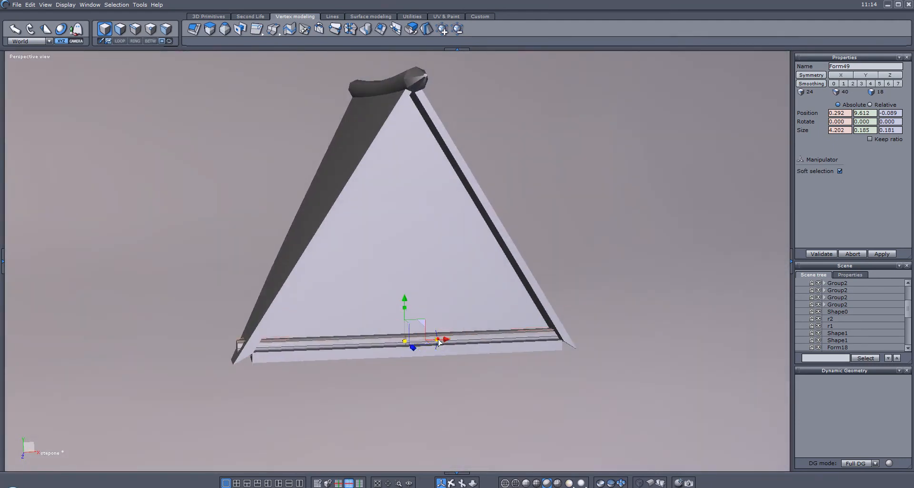
pyautogui.moveTo(473, 341); pyautogui.dragTo(431, 334, button='right')
pyautogui.moveTo(415, 328); pyautogui.dragTo(417, 330)
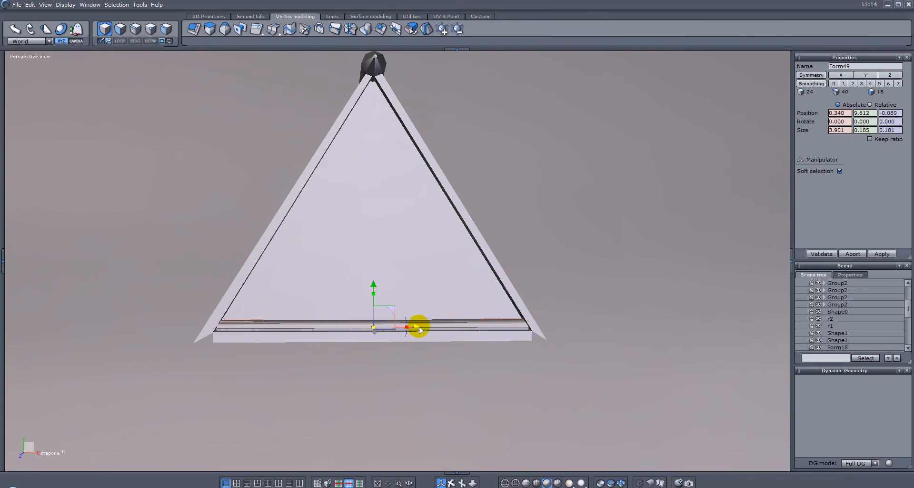
pyautogui.moveTo(408, 328); pyautogui.dragTo(590, 303, button='right')
pyautogui.press('Escape')
# - Rename the dormer's two sloping roof panels with short names in the style of r1 and r2
pyautogui.scroll(-5, 666, 314)
pyautogui.moveTo(672, 328); pyautogui.dragTo(596, 343, button='right')
pyautogui.click(596, 342)
pyautogui.click(863, 64)
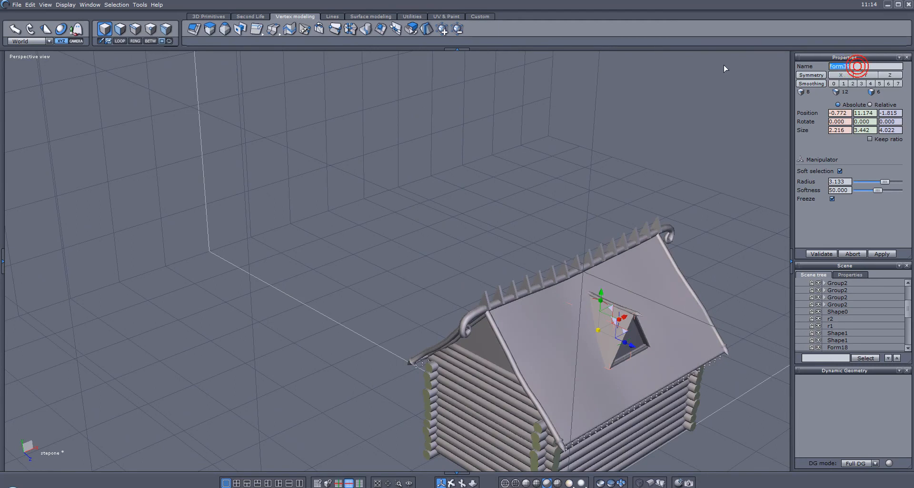
pyautogui.moveTo(643, 259); pyautogui.dragTo(322, 228, button='right')
pyautogui.click(359, 287)
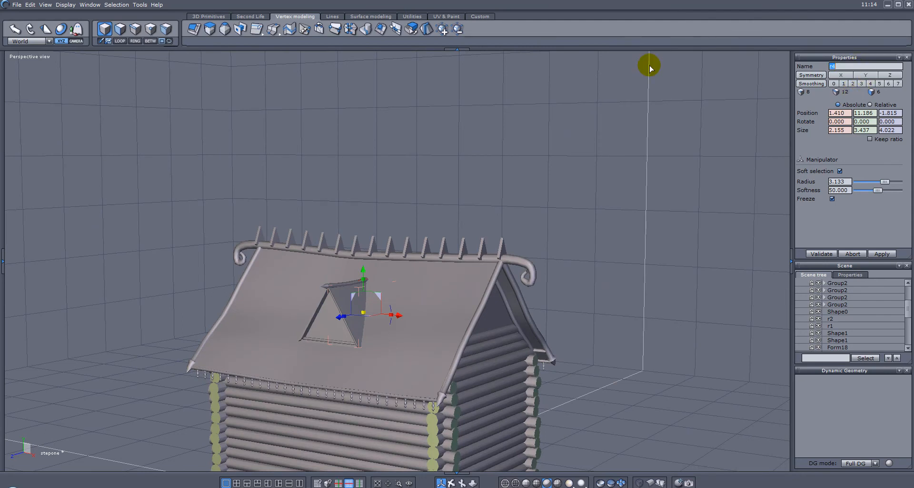
pyautogui.moveTo(333, 222); pyautogui.dragTo(618, 233, button='right')
pyautogui.click(618, 233)
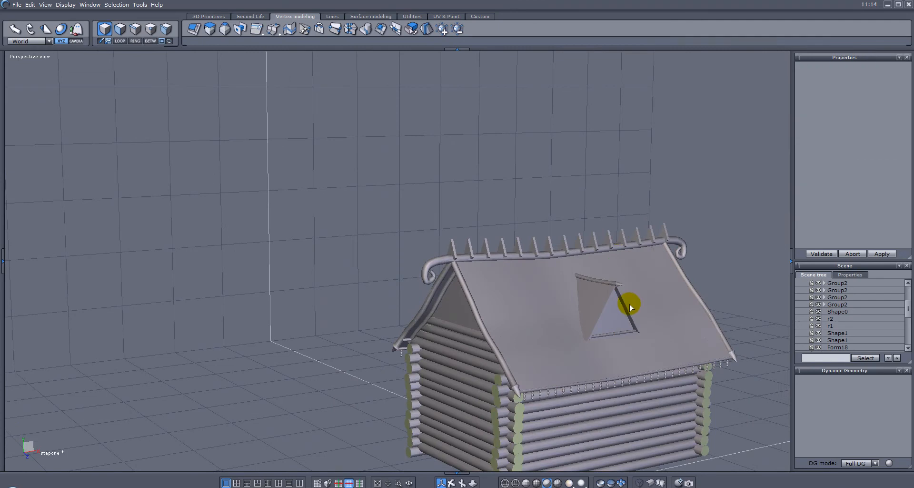
# - Select all parts of the dormer and copy them out along Z beyond the opposite side of the roof
pyautogui.scroll(3, 630, 308)
pyautogui.moveTo(616, 320); pyautogui.dragTo(704, 306, button='right')
pyautogui.scroll(2, 574, 221)
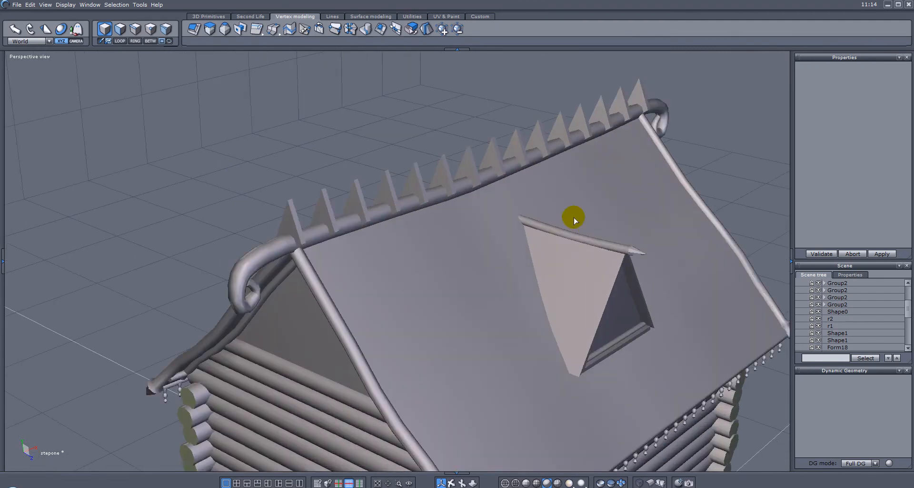
pyautogui.click(585, 239)
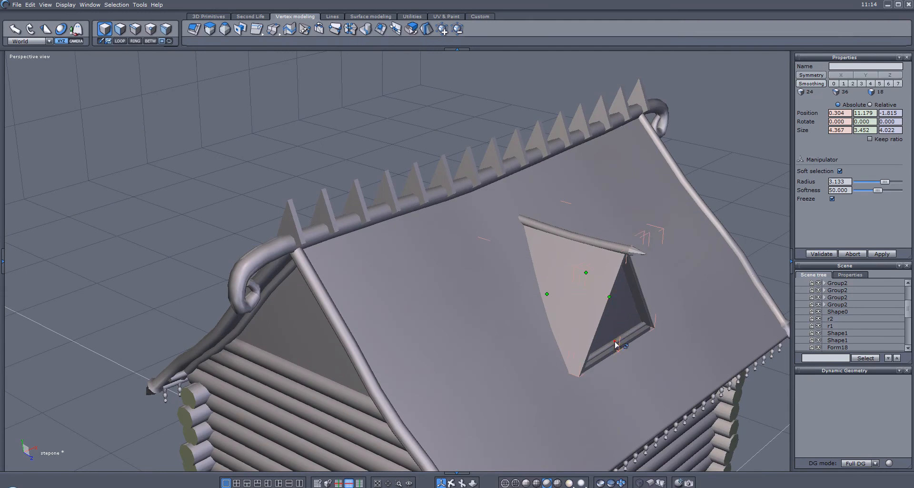
pyautogui.moveTo(719, 289); pyautogui.dragTo(325, 286, button='right')
pyautogui.click(336, 265)
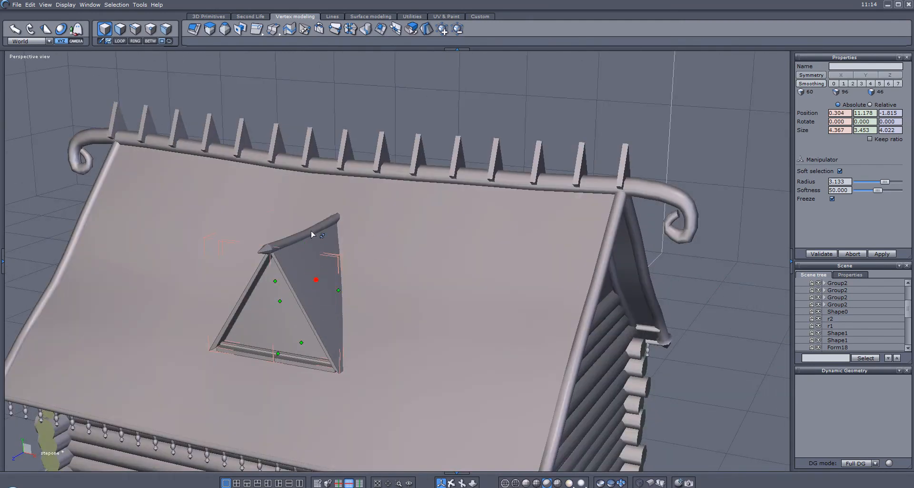
pyautogui.moveTo(221, 233); pyautogui.dragTo(691, 257, button='right')
pyautogui.keyDown('ctrl'); pyautogui.moveTo(603, 250); pyautogui.dragTo(276, 247); pyautogui.keyUp('ctrl')
pyautogui.moveTo(330, 237); pyautogui.dragTo(427, 233, button='middle')
# - Rotate the dormer copy half a turn about the vertical axis so its front faces away from the house
pyautogui.moveTo(427, 233); pyautogui.dragTo(446, 339, button='right')
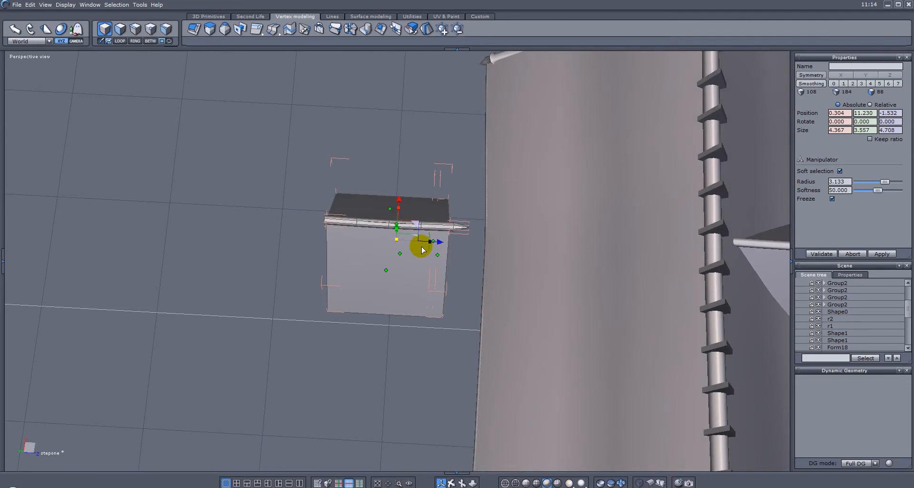
pyautogui.moveTo(429, 251); pyautogui.dragTo(300, 213)
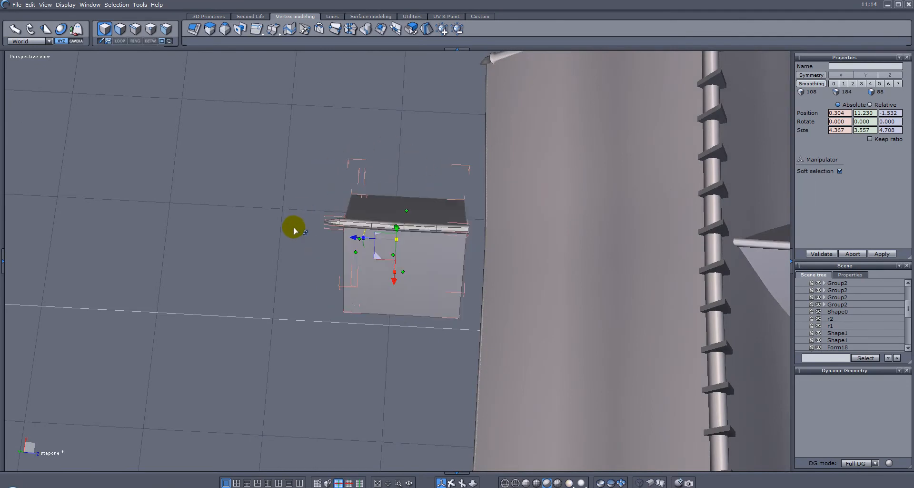
pyautogui.moveTo(430, 300); pyautogui.dragTo(446, 173, button='right')
# - Move the dormer copy along Z onto the opposite roof slope and align its depth with the first dormer
pyautogui.moveTo(439, 209); pyautogui.dragTo(648, 224)
pyautogui.moveTo(643, 224); pyautogui.dragTo(443, 232, button='right')
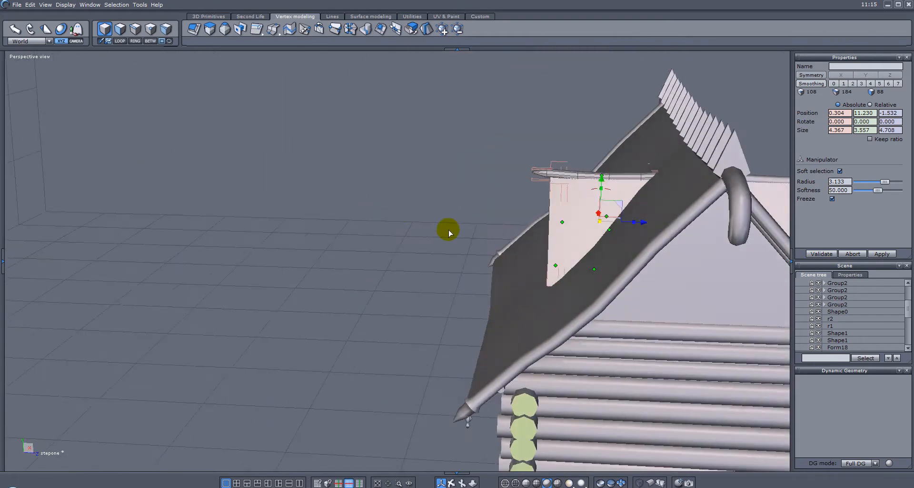
pyautogui.scroll(-5, 443, 231)
pyautogui.moveTo(533, 239); pyautogui.dragTo(553, 222, button='right')
pyautogui.scroll(6, 502, 230)
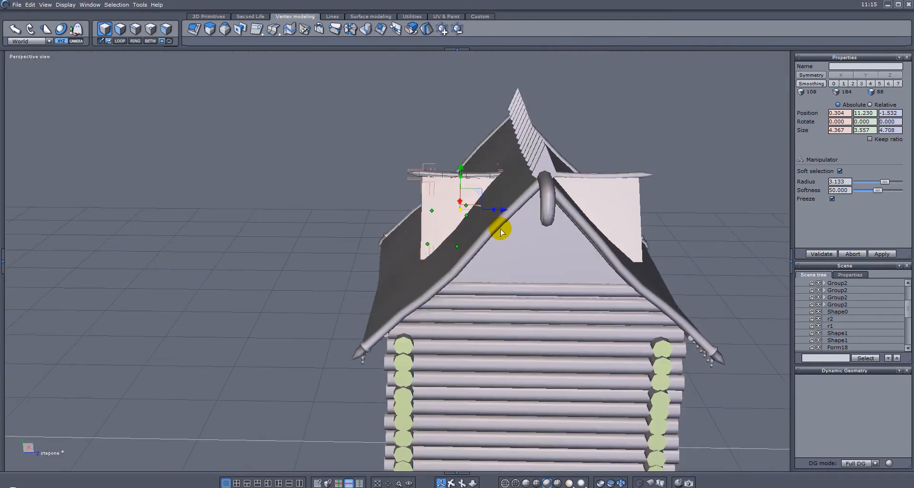
pyautogui.moveTo(491, 218); pyautogui.dragTo(495, 213, button='right')
pyautogui.moveTo(507, 210); pyautogui.dragTo(505, 211)
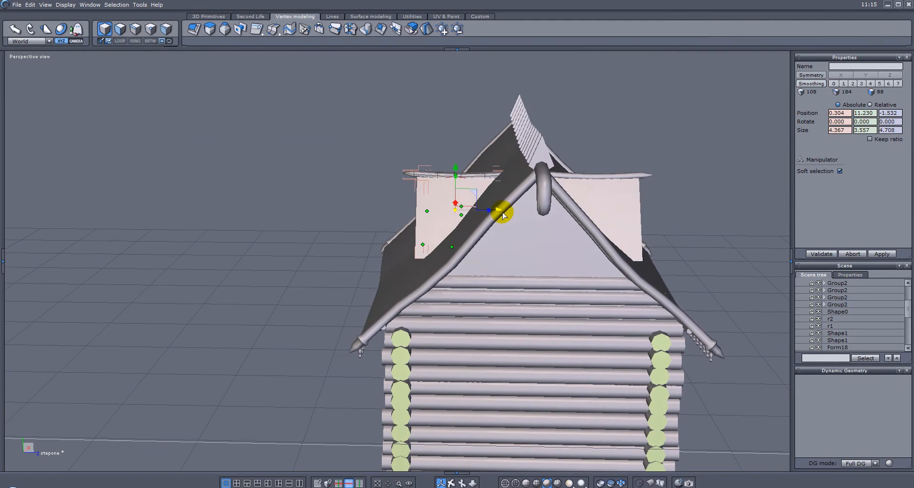
# - Examine both dormers on the two roof slopes from all sides of the house
pyautogui.moveTo(502, 212); pyautogui.dragTo(723, 243, button='right')
pyautogui.moveTo(453, 225); pyautogui.dragTo(523, 245, button='right')
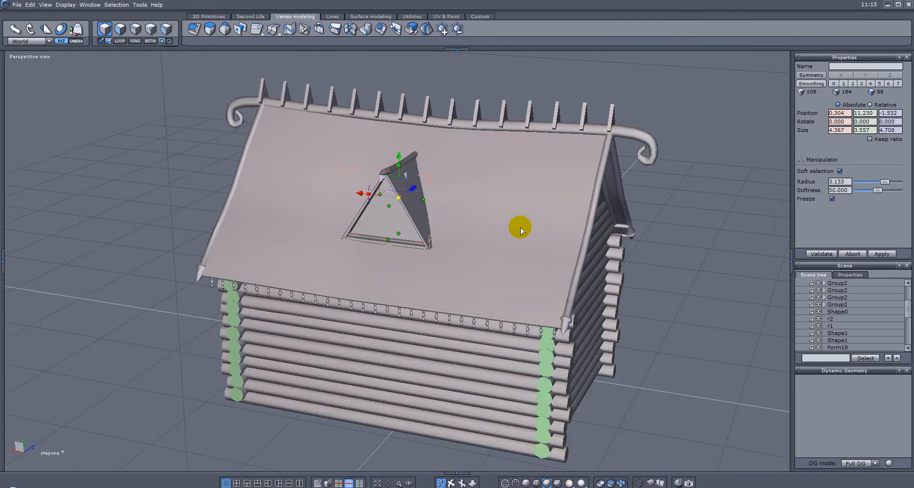
pyautogui.moveTo(600, 227); pyautogui.dragTo(205, 207, button='right')
pyautogui.moveTo(623, 180); pyautogui.dragTo(737, 181, button='right')
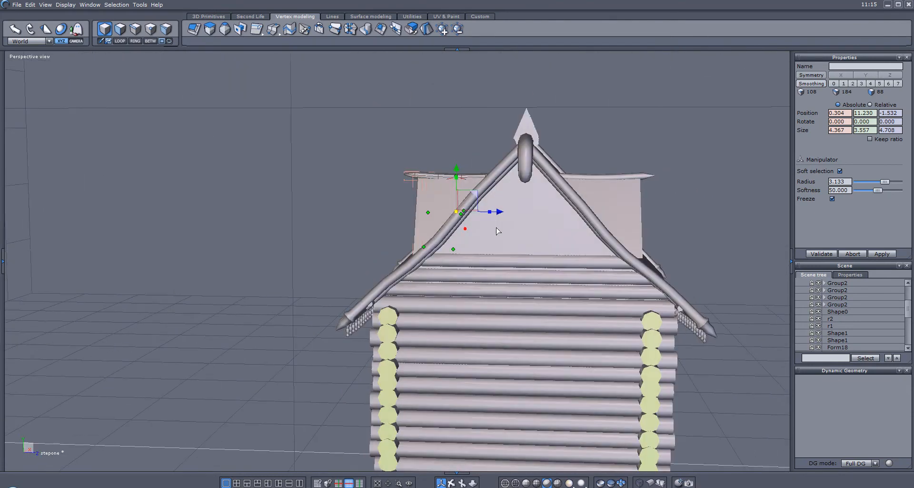
pyautogui.click(496, 227)
pyautogui.scroll(-6, 496, 227)
pyautogui.moveTo(428, 238); pyautogui.dragTo(492, 267, button='right')
pyautogui.scroll(4, 509, 237)
pyautogui.moveTo(504, 235); pyautogui.dragTo(272, 247, button='right')
pyautogui.moveTo(545, 252); pyautogui.dragTo(394, 232, button='right')
pyautogui.moveTo(461, 231); pyautogui.dragTo(605, 250, button='right')
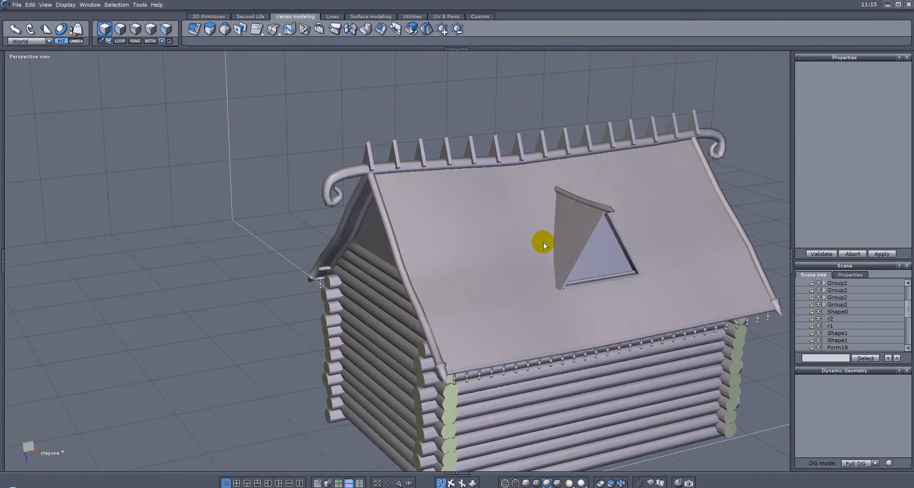
# - Create a flat cylinder about 2.981 in diameter and 0.388 high beside the house, level with the upper roof
pyautogui.click(209, 16)
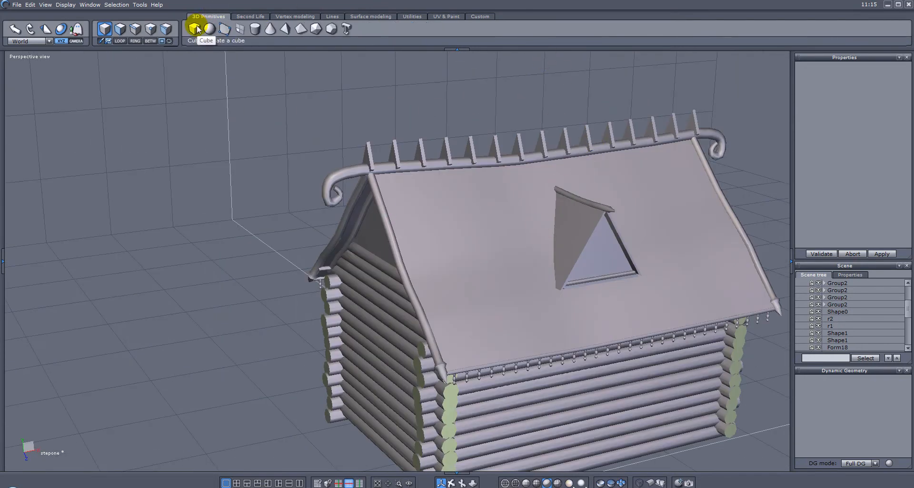
pyautogui.moveTo(683, 306); pyautogui.dragTo(516, 281, button='right')
pyautogui.moveTo(333, 210)
pyautogui.mouseDown(button='right')
pyautogui.moveTo(578, 215)
pyautogui.moveTo(613, 194)
pyautogui.moveTo(453, 195)
pyautogui.moveTo(536, 164)
pyautogui.moveTo(587, 175)
pyautogui.mouseUp(button='right')
pyautogui.keyDown('alt'); pyautogui.moveTo(353, 103); pyautogui.dragTo(454, 165, button='right'); pyautogui.keyUp('alt')
pyautogui.keyDown('alt'); pyautogui.moveTo(453, 165); pyautogui.dragTo(466, 155); pyautogui.keyUp('alt')
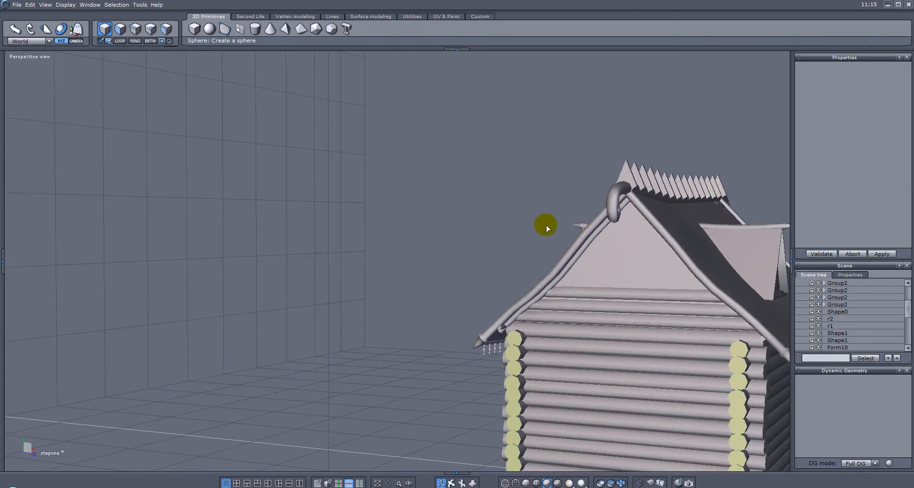
pyautogui.click(256, 30)
pyautogui.click(475, 204)
pyautogui.click(502, 208)
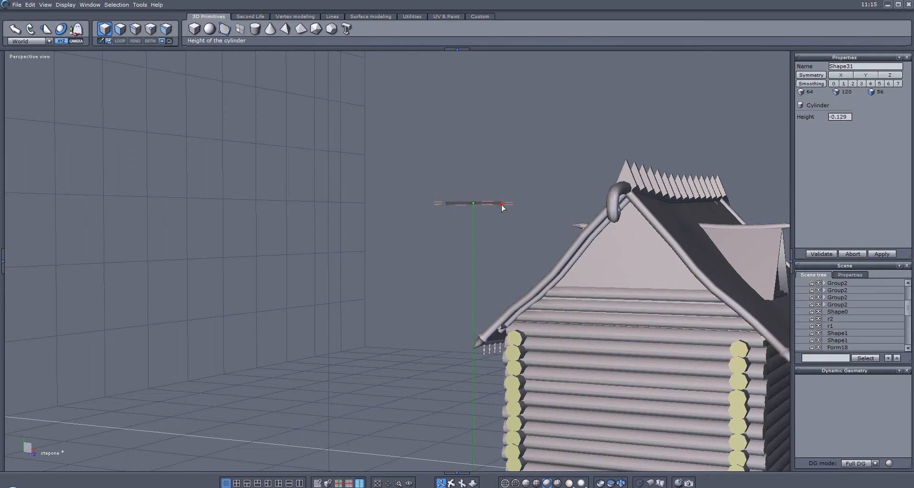
pyautogui.click(502, 212)
# - Set the cylinder's tessellation to 24 points per section and 2 sections, and finish creating it
pyautogui.keyDown('alt'); pyautogui.moveTo(544, 218); pyautogui.dragTo(561, 363); pyautogui.keyUp('alt')
pyautogui.click(846, 116)
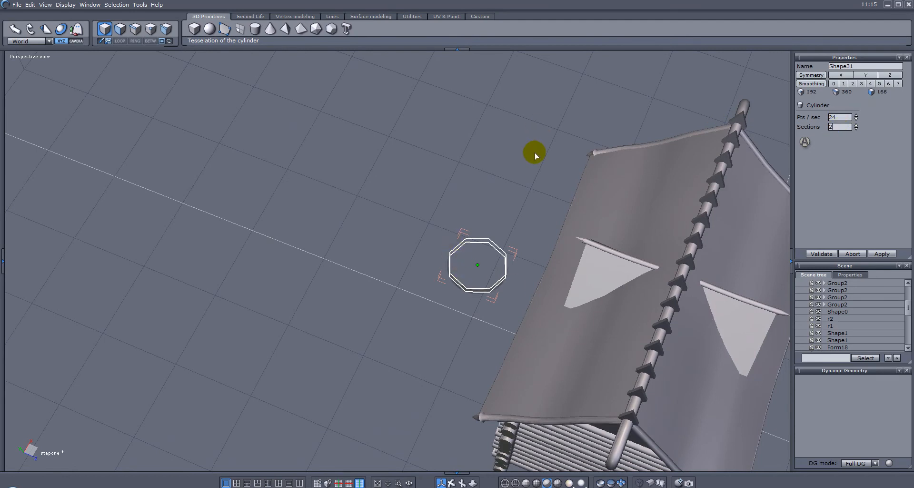
pyautogui.moveTo(387, 248)
pyautogui.keyDown('alt'); pyautogui.mouseDown()
pyautogui.moveTo(609, 231)
pyautogui.moveTo(619, 210)
pyautogui.moveTo(571, 165)
pyautogui.mouseUp(); pyautogui.keyUp('alt')
pyautogui.click(572, 166)
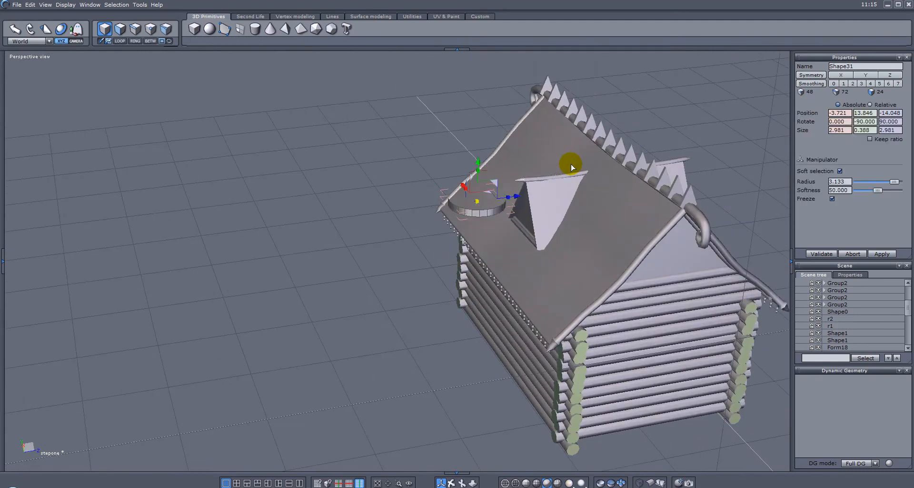
# - Rotate the flat cylinder 90 degrees so it stands upright with its round faces pointing along X
pyautogui.keyDown('alt'); pyautogui.moveTo(451, 197); pyautogui.dragTo(565, 231); pyautogui.keyUp('alt')
pyautogui.scroll(3, 530, 195)
pyautogui.keyDown('alt'); pyautogui.moveTo(476, 184); pyautogui.dragTo(516, 137); pyautogui.keyUp('alt')
pyautogui.keyDown('alt'); pyautogui.moveTo(365, 140); pyautogui.dragTo(394, 147); pyautogui.keyUp('alt')
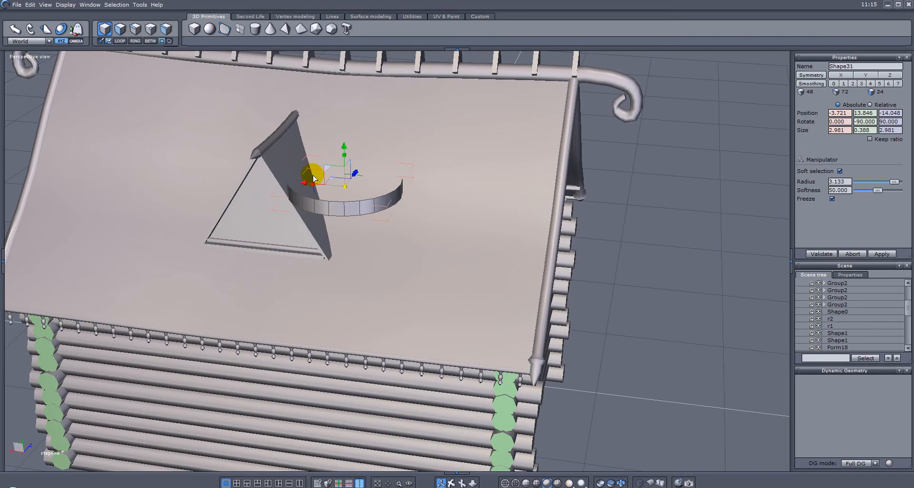
pyautogui.moveTo(315, 180); pyautogui.dragTo(341, 153)
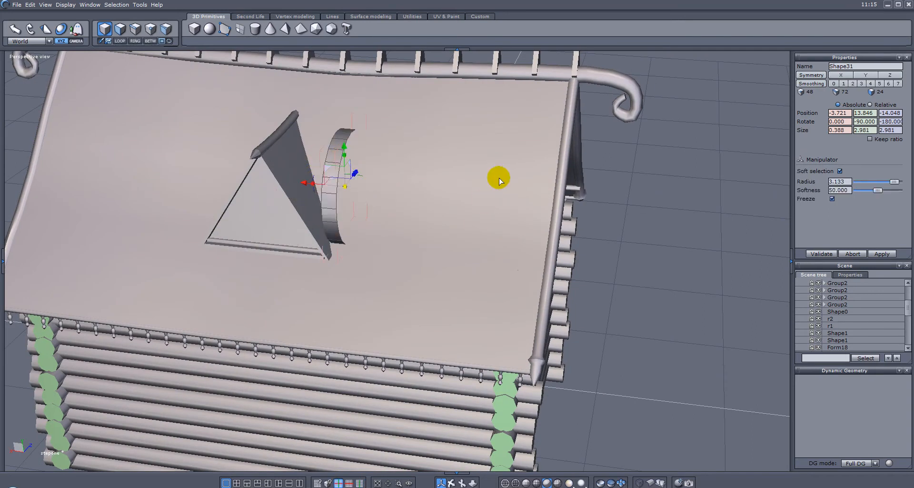
# - Thicken the upright cylinder outward by 0.439 to form a ring, and collapse its dynamic geometry
pyautogui.click(361, 20)
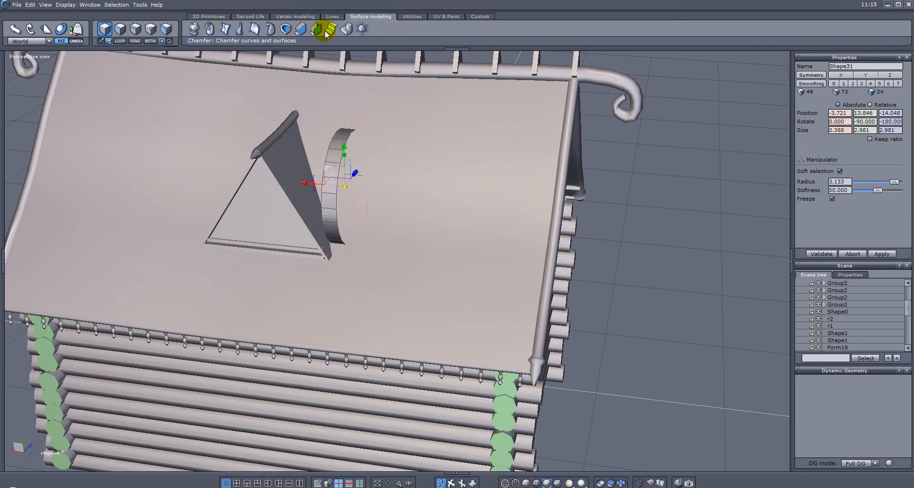
pyautogui.click(300, 29)
pyautogui.keyDown('alt'); pyautogui.moveTo(422, 94); pyautogui.dragTo(304, 132); pyautogui.keyUp('alt')
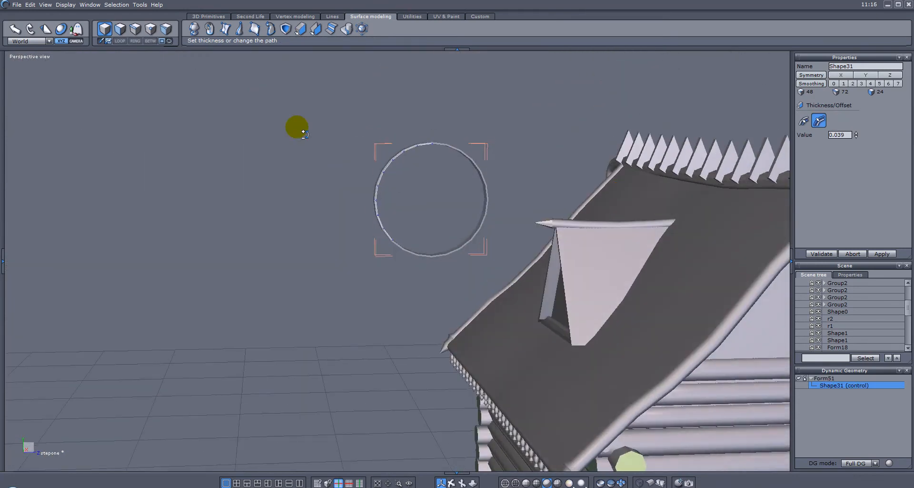
pyautogui.scroll(2, 297, 127)
pyautogui.scroll(1, 304, 133)
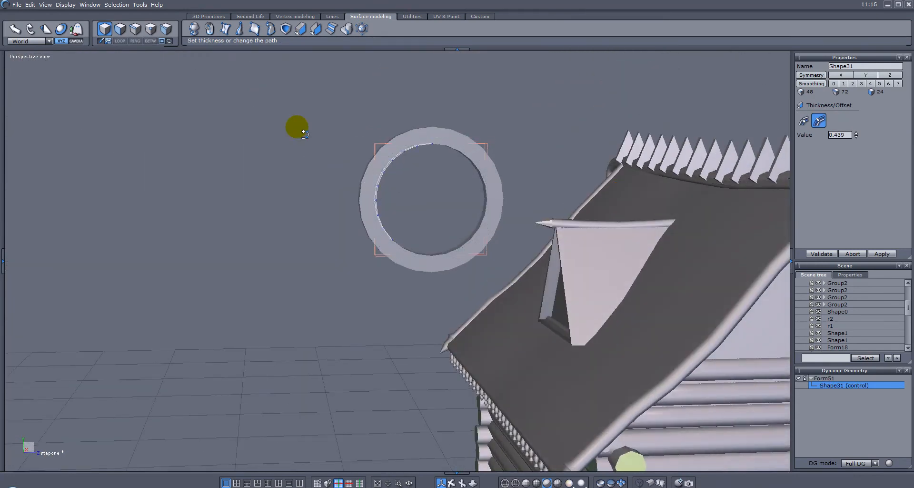
pyautogui.click(304, 132)
pyautogui.click(399, 135)
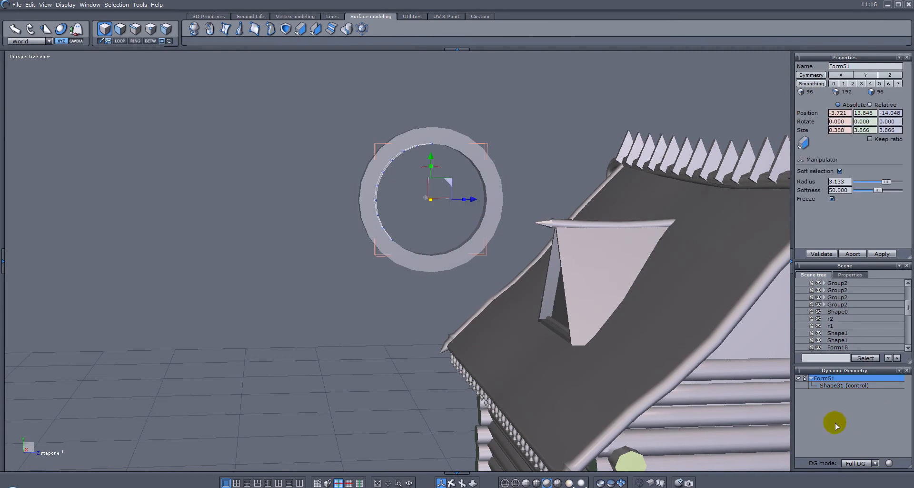
pyautogui.click(801, 379)
# - Rotate the ring about 8.564 degrees around X so its segments align with the vertical and horizontal axes
pyautogui.moveTo(506, 223); pyautogui.dragTo(475, 187, button='middle')
pyautogui.scroll(3, 446, 201)
pyautogui.moveTo(455, 195)
pyautogui.mouseDown()
pyautogui.moveTo(463, 206)
pyautogui.moveTo(460, 193)
pyautogui.mouseUp()
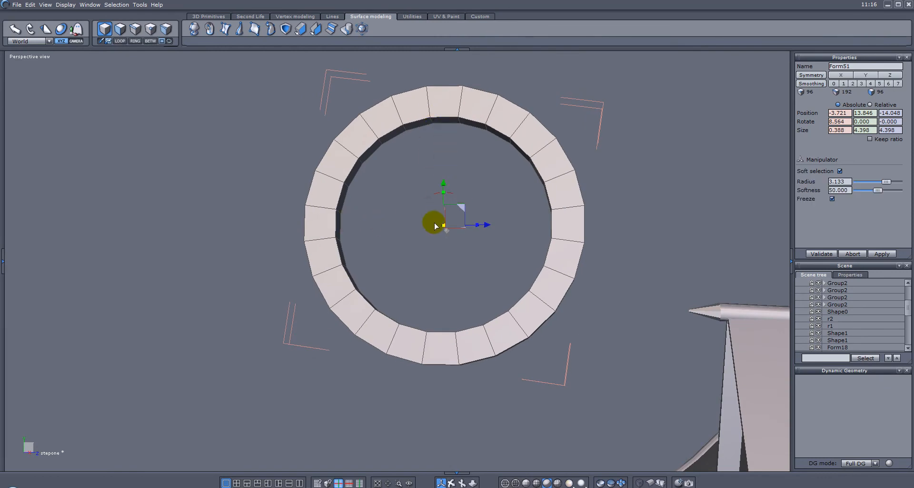
# - Extrude the ring's topmost inner face about 1.2 down toward the centre to form the upper spoke
pyautogui.moveTo(557, 221); pyautogui.dragTo(516, 158, button='middle')
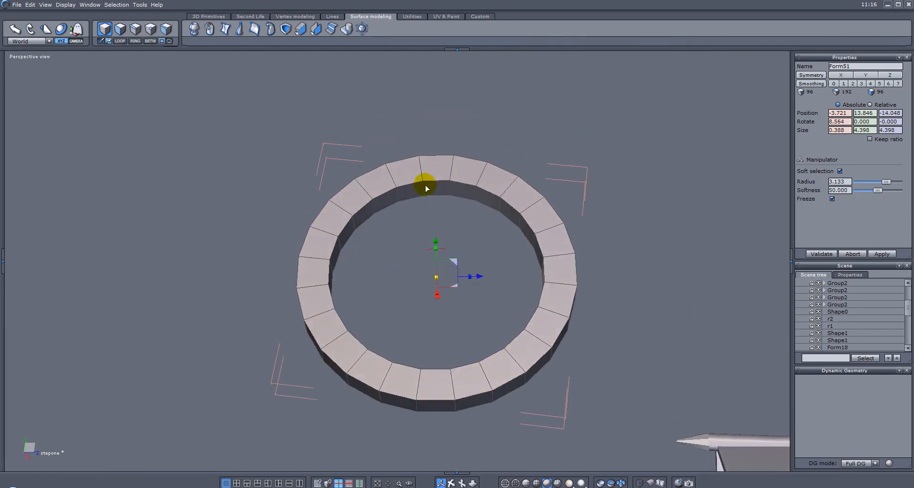
pyautogui.click(116, 30)
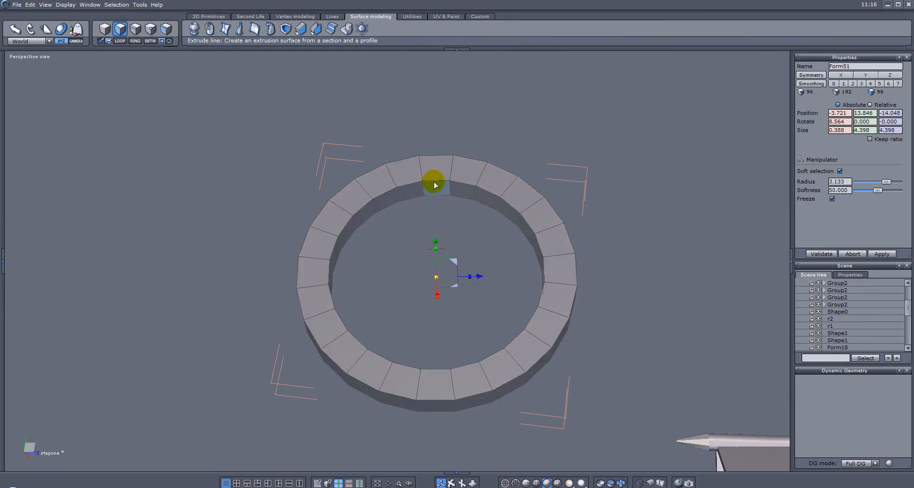
pyautogui.click(437, 186)
pyautogui.moveTo(528, 224); pyautogui.dragTo(519, 260, button='middle')
pyautogui.press('ctrl')
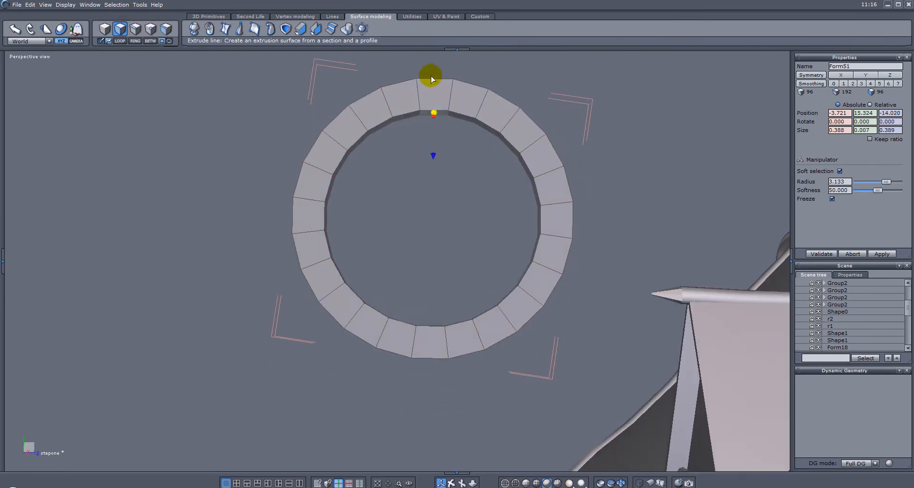
pyautogui.moveTo(437, 164); pyautogui.dragTo(443, 250)
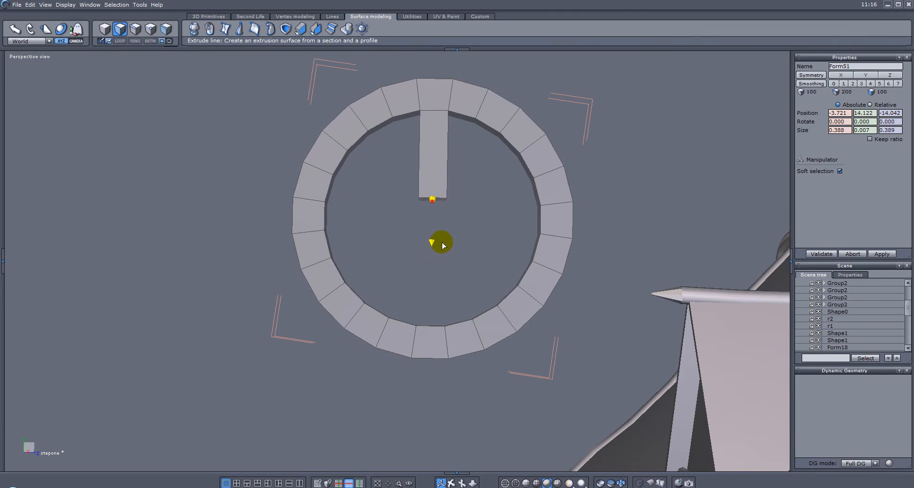
pyautogui.press('Return')
# - Extrude the inner faces at the ring's two horizontal sides toward the centre as opposing spokes of matching length
pyautogui.moveTo(380, 201); pyautogui.dragTo(248, 227, button='middle')
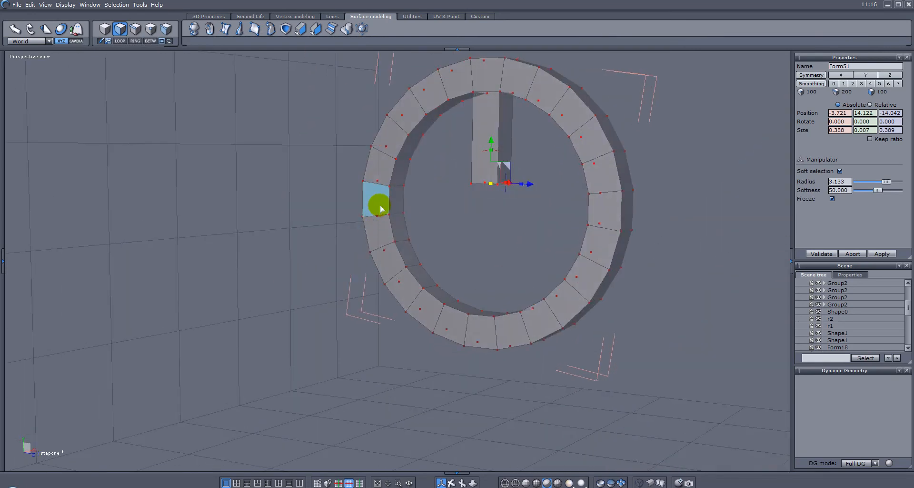
pyautogui.click(395, 205)
pyautogui.moveTo(395, 204); pyautogui.dragTo(382, 219, button='middle')
pyautogui.moveTo(374, 206); pyautogui.dragTo(458, 205)
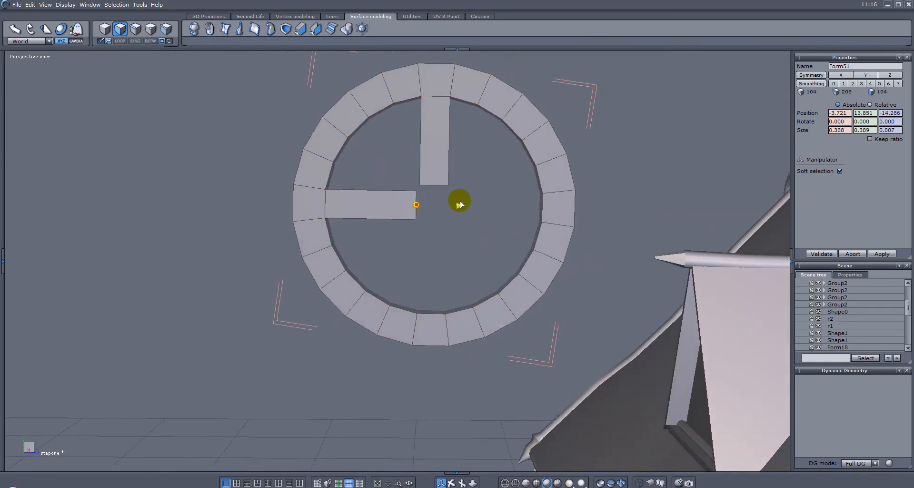
pyautogui.moveTo(492, 249); pyautogui.dragTo(539, 266, button='middle')
pyautogui.click(573, 212)
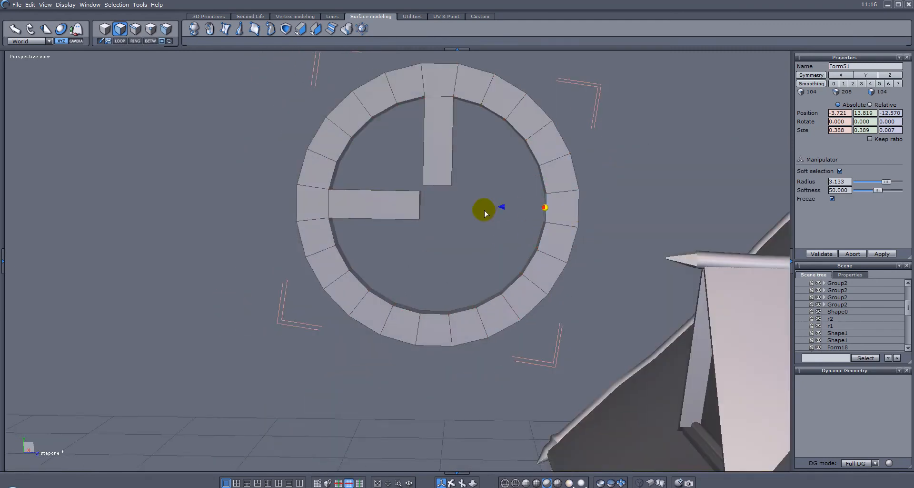
pyautogui.moveTo(490, 208); pyautogui.dragTo(408, 208)
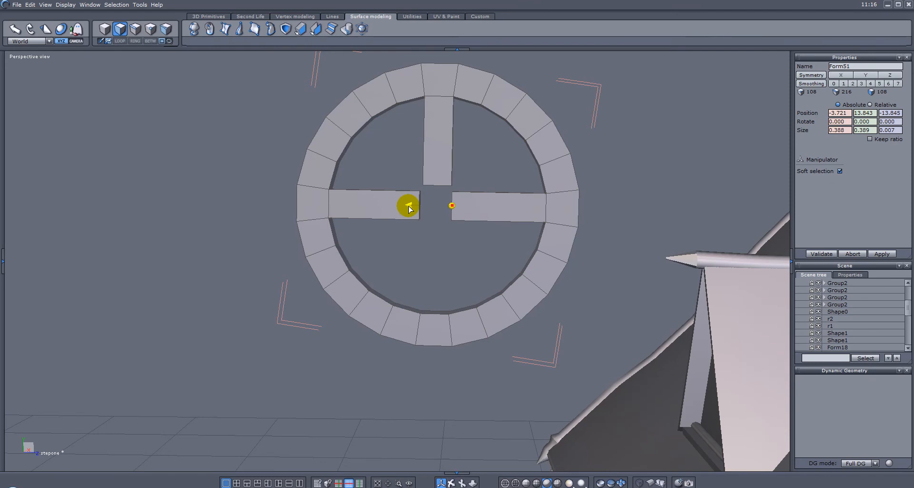
# - Extrude the ring's lowest inner face about 1.23 up toward the centre to form the fourth spoke
pyautogui.click(437, 313)
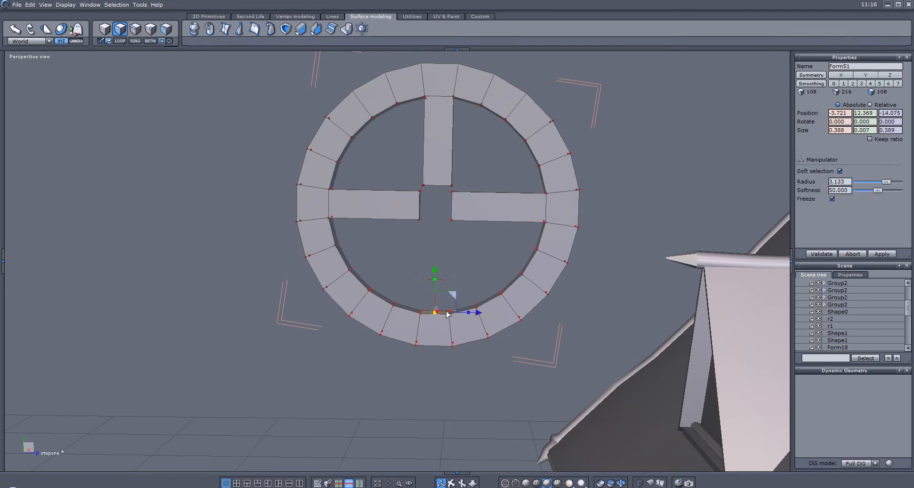
pyautogui.moveTo(437, 269); pyautogui.dragTo(442, 176)
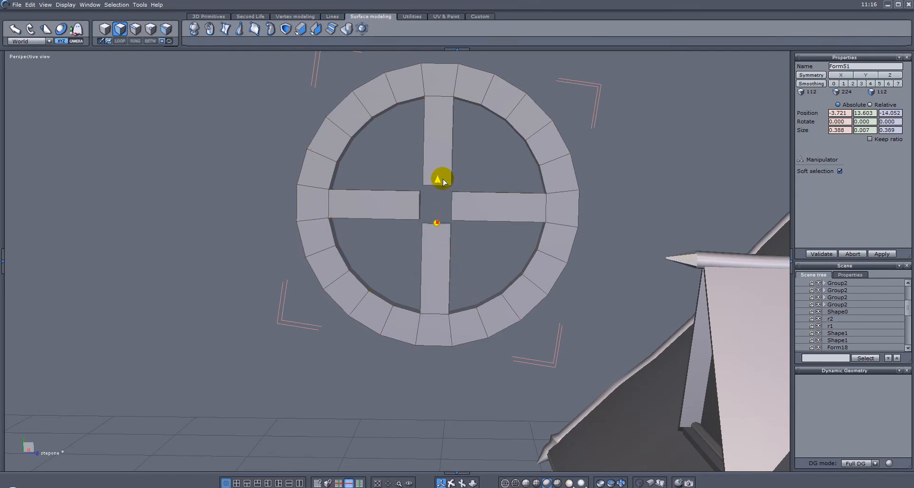
pyautogui.keyDown('alt'); pyautogui.moveTo(496, 212); pyautogui.dragTo(510, 190); pyautogui.keyUp('alt')
pyautogui.click(510, 190)
# - Create a small cylinder about 0.465 in diameter and 0.348 high near the wheel's centre, with 8 points per section and no intermediate sections
pyautogui.keyDown('alt'); pyautogui.moveTo(416, 213); pyautogui.dragTo(269, 178); pyautogui.keyUp('alt')
pyautogui.scroll(2, 368, 189)
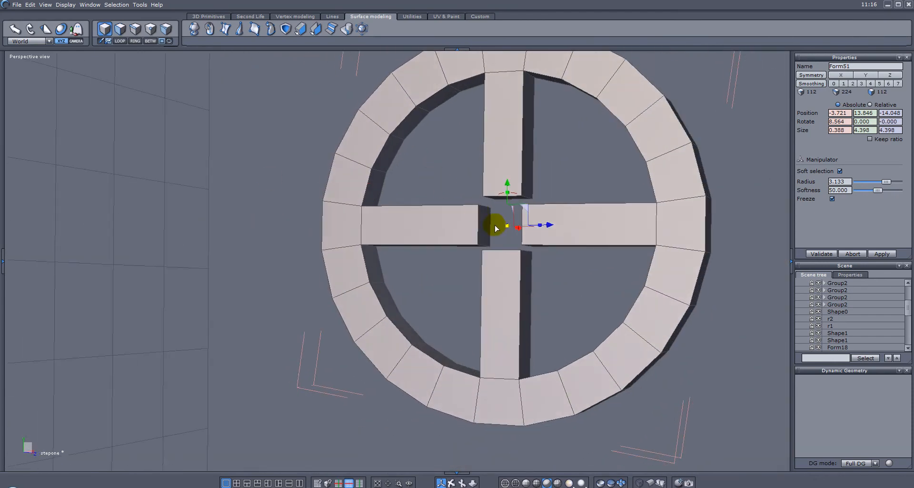
pyautogui.keyDown('alt'); pyautogui.moveTo(518, 224); pyautogui.dragTo(538, 220); pyautogui.keyUp('alt')
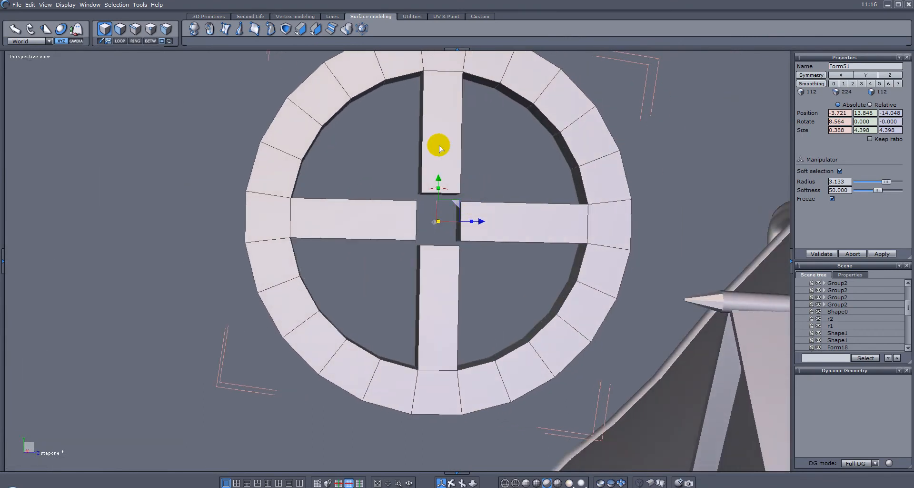
pyautogui.keyDown('alt'); pyautogui.moveTo(533, 206); pyautogui.dragTo(572, 329); pyautogui.keyUp('alt')
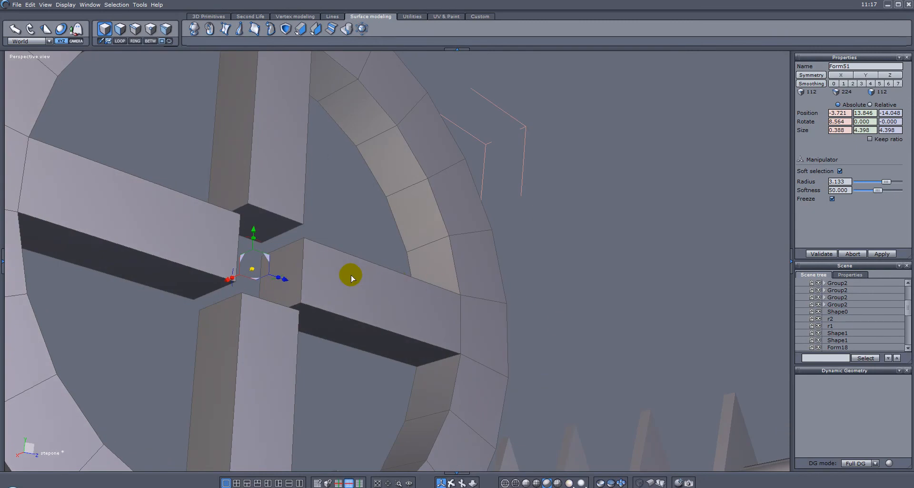
pyautogui.keyDown('alt'); pyautogui.moveTo(318, 277); pyautogui.dragTo(214, 297); pyautogui.keyUp('alt')
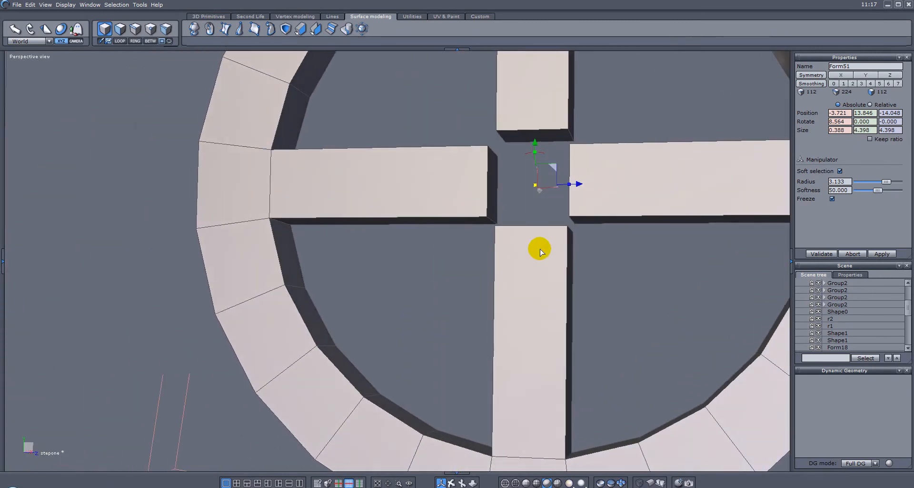
pyautogui.scroll(-5, 598, 256)
pyautogui.moveTo(582, 269)
pyautogui.keyDown('alt'); pyautogui.mouseDown()
pyautogui.moveTo(592, 265)
pyautogui.moveTo(576, 263)
pyautogui.mouseUp(); pyautogui.keyUp('alt')
pyautogui.click(206, 17)
pyautogui.click(256, 30)
pyautogui.click(465, 222)
pyautogui.click(486, 223)
pyautogui.click(486, 252)
pyautogui.keyDown('alt'); pyautogui.moveTo(493, 256); pyautogui.dragTo(517, 280); pyautogui.keyUp('alt')
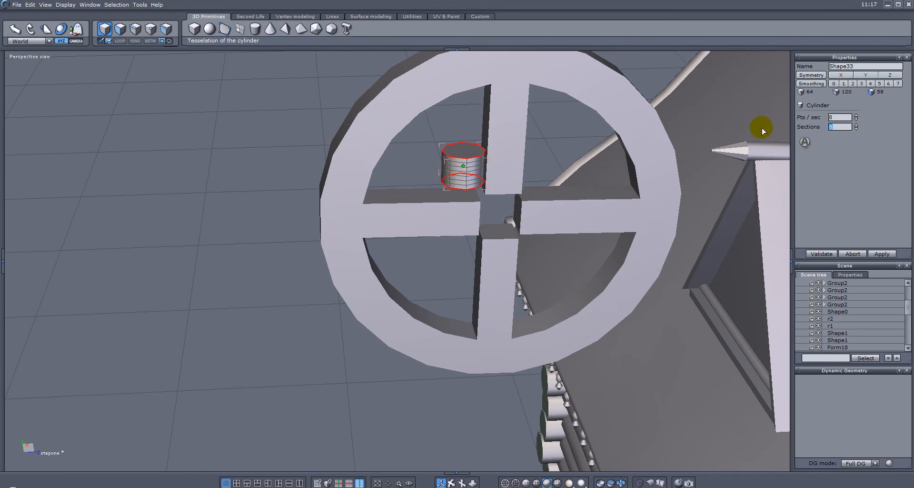
pyautogui.press('Return')
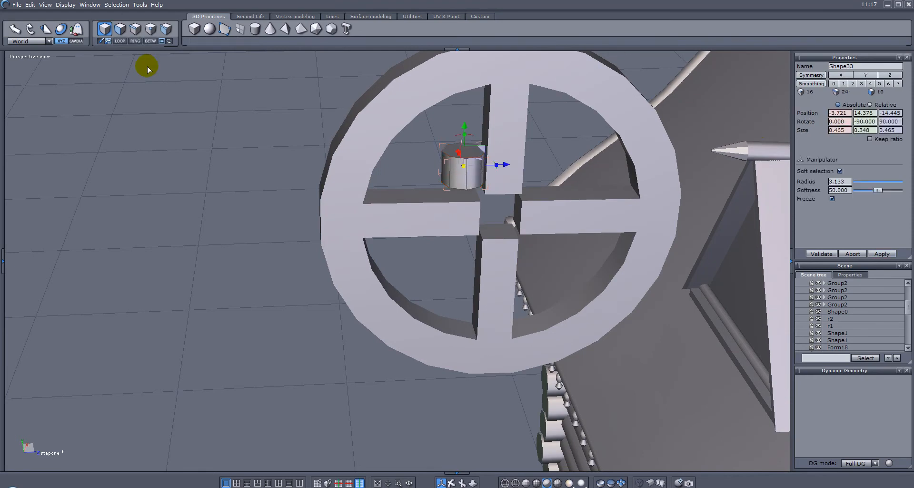
# - Turn the small cylinder to face along X and move it into the gap between the four spokes
pyautogui.keyDown('alt'); pyautogui.moveTo(173, 98); pyautogui.dragTo(467, 86); pyautogui.keyUp('alt')
pyautogui.moveTo(284, 169)
pyautogui.keyDown('alt'); pyautogui.mouseDown()
pyautogui.moveTo(328, 206)
pyautogui.moveTo(253, 196)
pyautogui.moveTo(266, 171)
pyautogui.moveTo(289, 180)
pyautogui.moveTo(269, 173)
pyautogui.moveTo(123, 223)
pyautogui.moveTo(97, 222)
pyautogui.mouseUp(); pyautogui.keyUp('alt')
pyautogui.moveTo(468, 186); pyautogui.dragTo(504, 235)
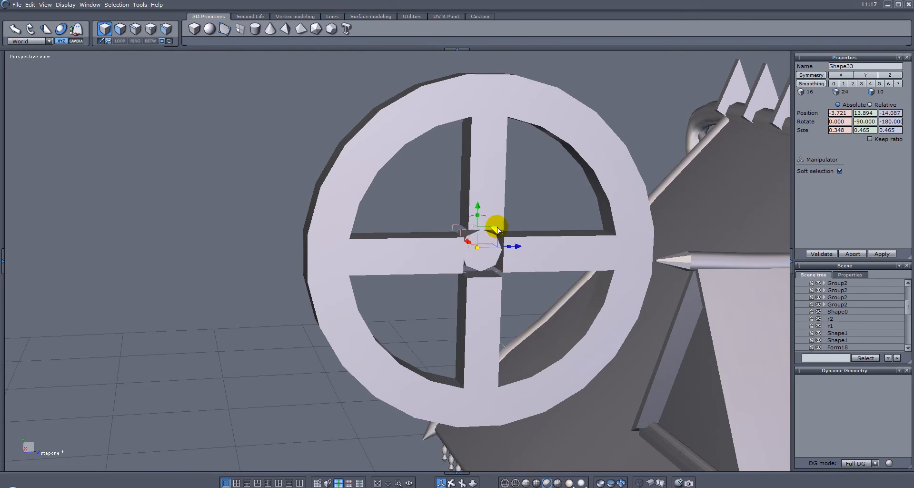
# - Rotate and enlarge the hub to about 0.730 across and 0.416 deep, centred over the spoke ends
pyautogui.moveTo(501, 232); pyautogui.dragTo(468, 235, button='middle')
pyautogui.moveTo(523, 236); pyautogui.dragTo(515, 265)
pyautogui.moveTo(519, 266); pyautogui.dragTo(705, 269, button='middle')
pyautogui.moveTo(404, 275); pyautogui.dragTo(206, 254, button='middle')
pyautogui.scroll(3, 477, 267)
pyautogui.moveTo(421, 307); pyautogui.dragTo(362, 305, button='middle')
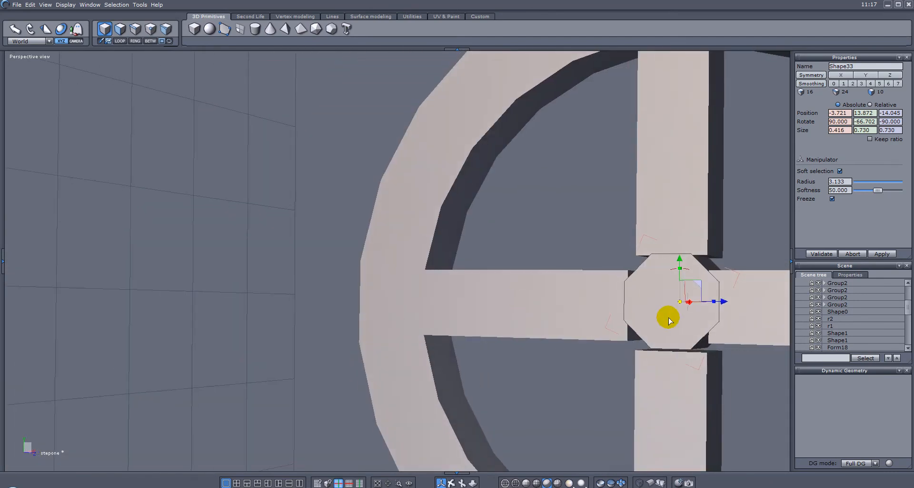
# - Adjust the hub's size and position so it covers the spoke ends and projects slightly beyond the spokes
pyautogui.moveTo(682, 303); pyautogui.dragTo(719, 299)
pyautogui.moveTo(719, 299); pyautogui.dragTo(527, 307, button='middle')
pyautogui.keyDown('alt'); pyautogui.moveTo(330, 302); pyautogui.dragTo(635, 310); pyautogui.keyUp('alt')
pyautogui.moveTo(265, 321); pyautogui.dragTo(427, 305, button='middle')
pyautogui.keyDown('alt'); pyautogui.moveTo(369, 321); pyautogui.dragTo(359, 344); pyautogui.keyUp('alt')
pyautogui.click(377, 218)
pyautogui.moveTo(355, 213); pyautogui.dragTo(364, 213)
# - Select the spoked ring together with its hub and move the wheel to the house's gable end
pyautogui.keyDown('alt'); pyautogui.moveTo(451, 211); pyautogui.dragTo(360, 175); pyautogui.keyUp('alt')
pyautogui.scroll(-3, 380, 182)
pyautogui.keyDown('alt'); pyautogui.moveTo(530, 250); pyautogui.dragTo(404, 258); pyautogui.keyUp('alt')
pyautogui.keyDown('shift'); pyautogui.click(422, 257); pyautogui.keyUp('shift')
pyautogui.scroll(-5, 468, 267)
pyautogui.keyDown('alt'); pyautogui.moveTo(467, 267); pyautogui.dragTo(420, 260); pyautogui.keyUp('alt')
pyautogui.moveTo(496, 245); pyautogui.dragTo(349, 243)
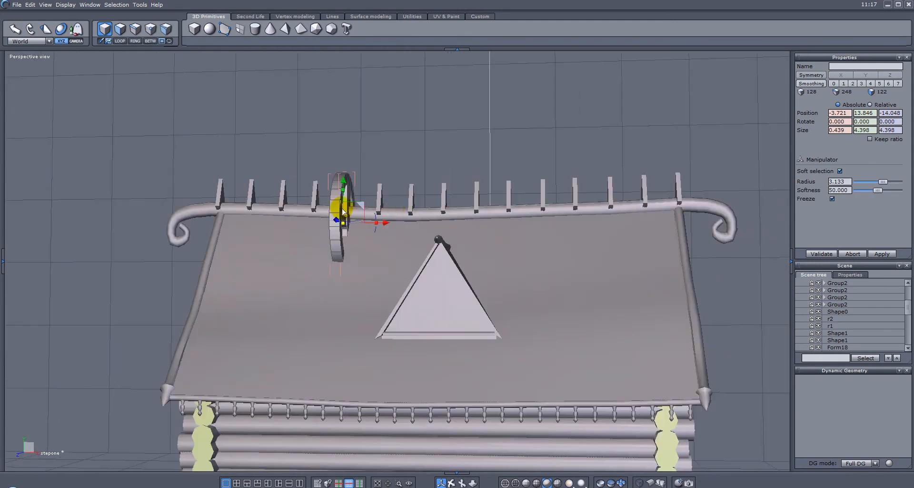
pyautogui.moveTo(360, 201); pyautogui.dragTo(228, 274)
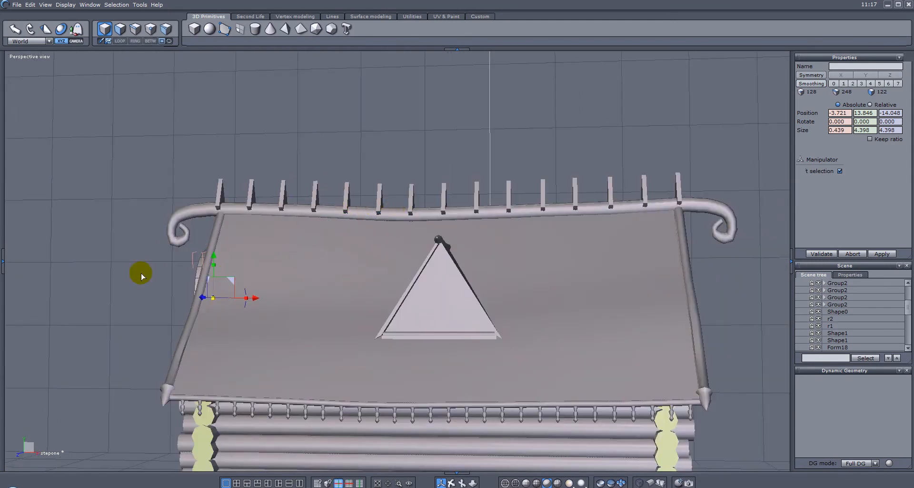
# - Scale the wheel down to about 2.115 in diameter and centre it on the gable below the roof peak
pyautogui.scroll(5, 127, 272)
pyautogui.keyDown('alt'); pyautogui.moveTo(129, 272); pyautogui.dragTo(571, 275); pyautogui.keyUp('alt')
pyautogui.keyDown('alt'); pyautogui.moveTo(637, 282); pyautogui.dragTo(450, 250, button='right'); pyautogui.keyUp('alt')
pyautogui.scroll(4, 450, 250)
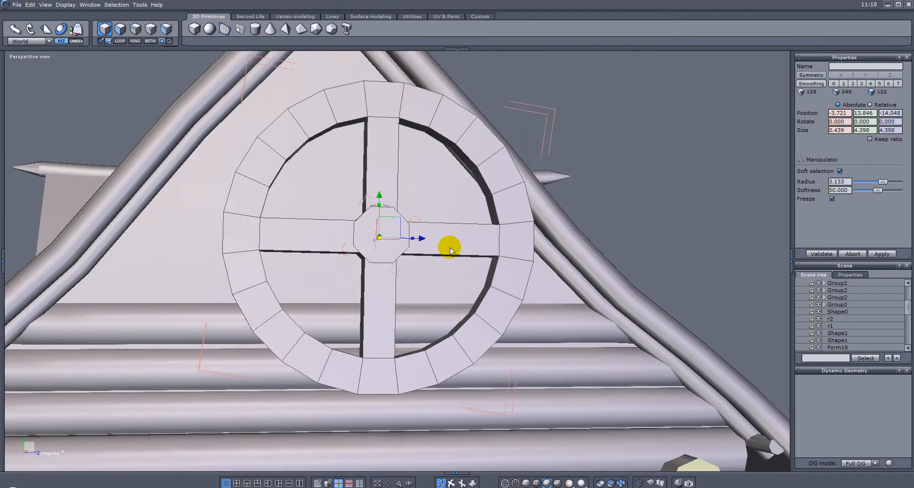
pyautogui.keyDown('alt'); pyautogui.moveTo(416, 241); pyautogui.dragTo(353, 166); pyautogui.keyUp('alt')
pyautogui.keyDown('alt'); pyautogui.moveTo(265, 167); pyautogui.dragTo(621, 172); pyautogui.keyUp('alt')
pyautogui.moveTo(272, 181); pyautogui.dragTo(207, 190)
pyautogui.keyDown('alt'); pyautogui.moveTo(339, 192); pyautogui.dragTo(3, 186); pyautogui.keyUp('alt')
pyautogui.moveTo(450, 166)
pyautogui.keyDown('alt'); pyautogui.mouseDown()
pyautogui.moveTo(434, 173)
pyautogui.moveTo(409, 138)
pyautogui.moveTo(453, 191)
pyautogui.mouseUp(); pyautogui.keyUp('alt')
pyautogui.scroll(-3, 414, 139)
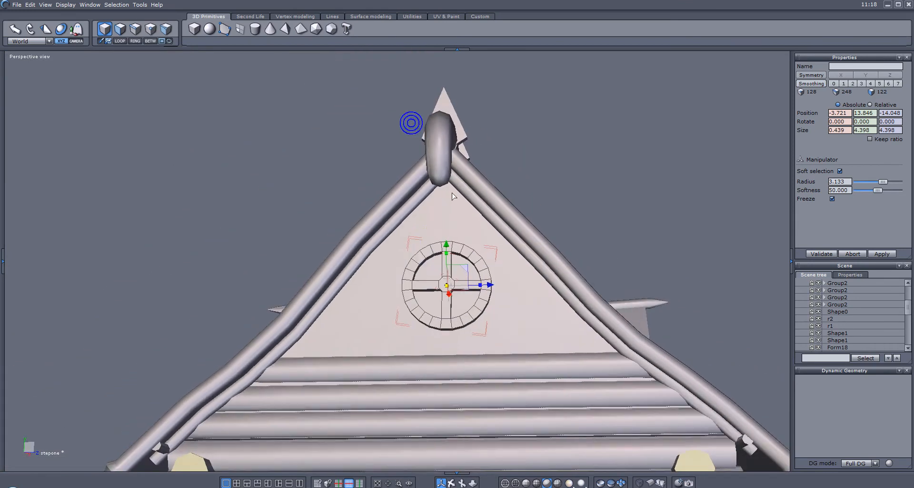
# - Fine-tune the wheel's position along X so it sits against the gable wall
pyautogui.moveTo(444, 241); pyautogui.dragTo(463, 155)
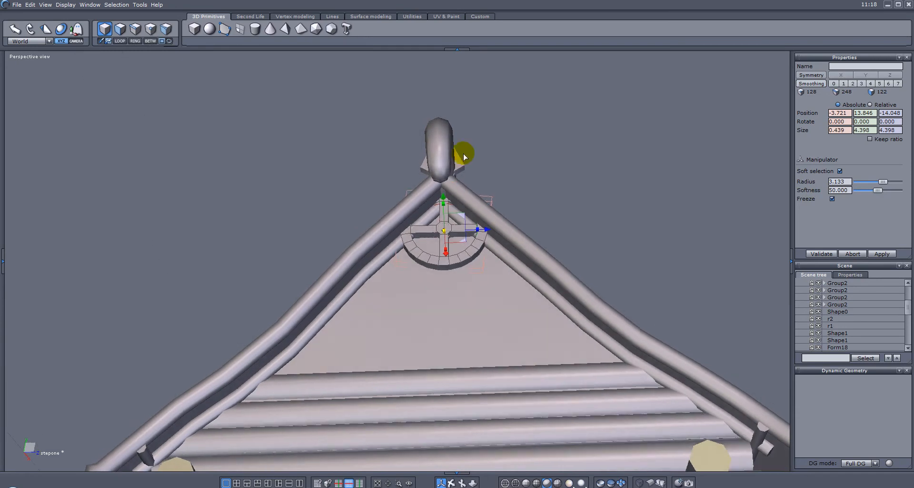
pyautogui.moveTo(444, 192); pyautogui.dragTo(733, 332)
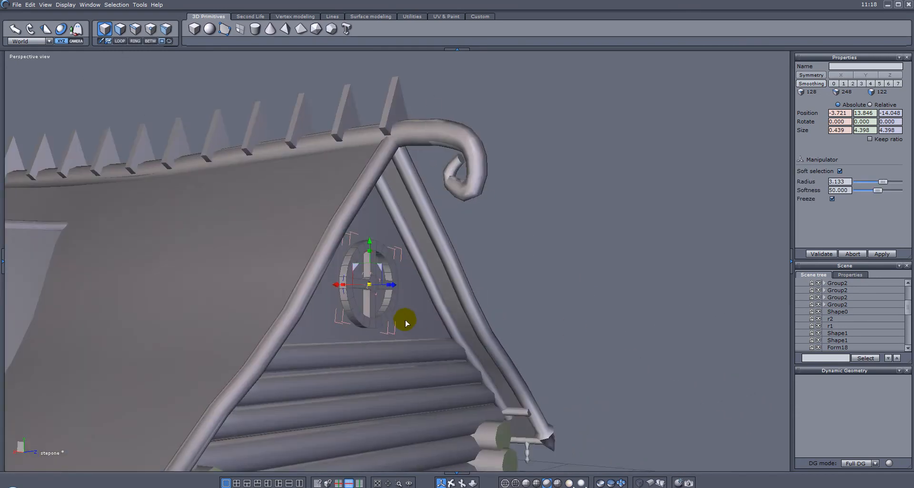
pyautogui.moveTo(337, 288)
pyautogui.mouseDown()
pyautogui.moveTo(323, 286)
pyautogui.moveTo(332, 291)
pyautogui.mouseUp()
pyautogui.moveTo(422, 293); pyautogui.dragTo(350, 290, button='middle')
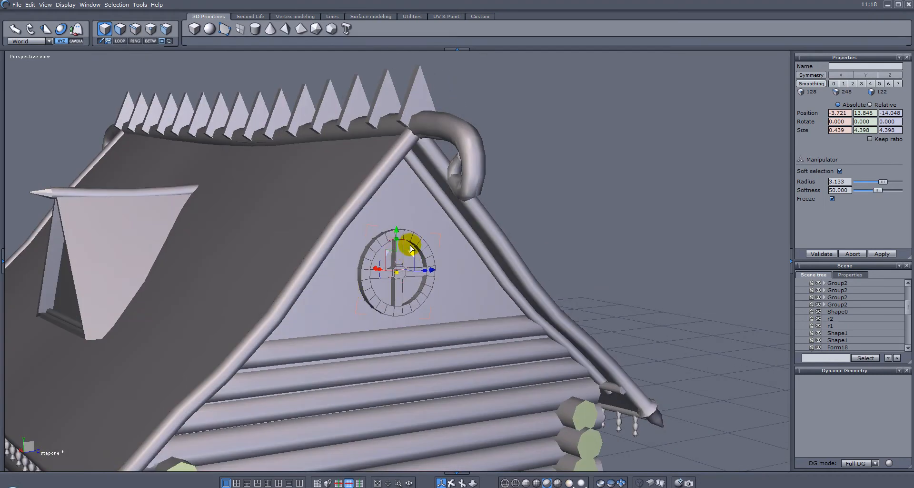
# - Group the hub and the spoked ring on the gable into a single object
pyautogui.click(411, 259)
pyautogui.moveTo(407, 279); pyautogui.dragTo(385, 284, button='middle')
pyautogui.click(388, 242)
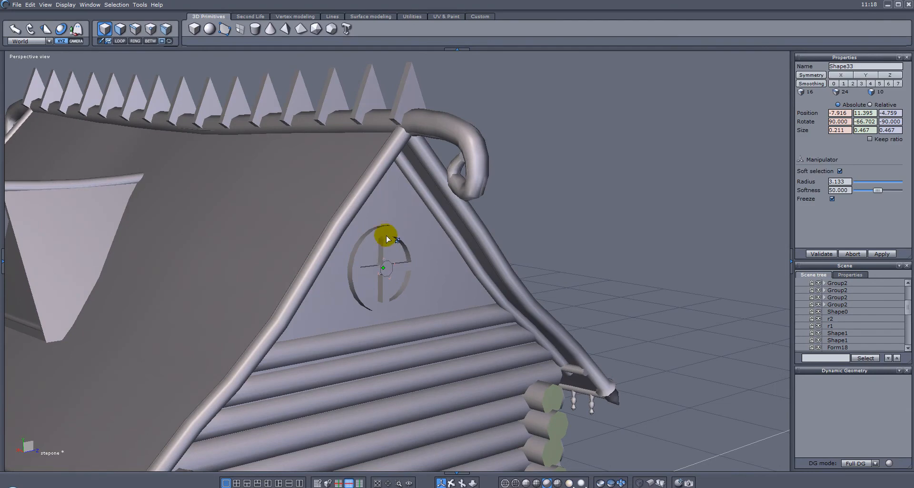
pyautogui.keyDown('shift'); pyautogui.click(384, 231); pyautogui.keyUp('shift')
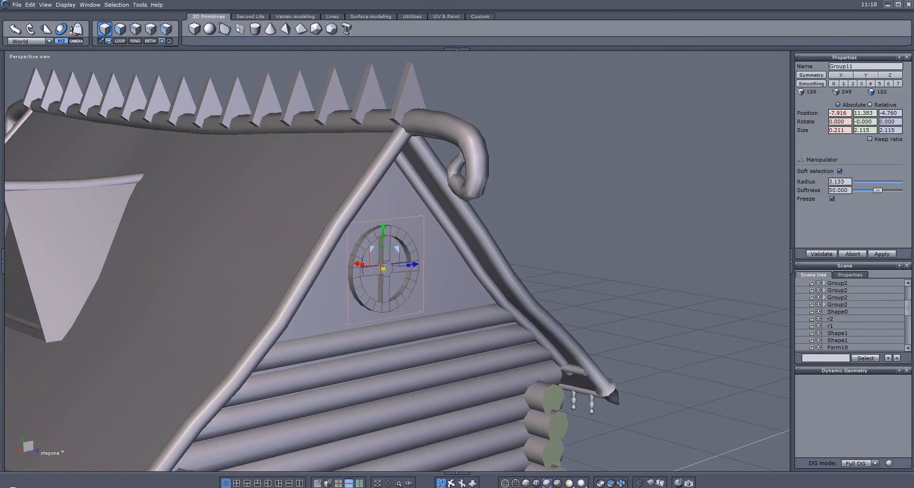
# - Create a short cylinder beside the gable, about 0.97 in radius, with 24 points per section and 2 sections
pyautogui.click(256, 28)
pyautogui.click(542, 202)
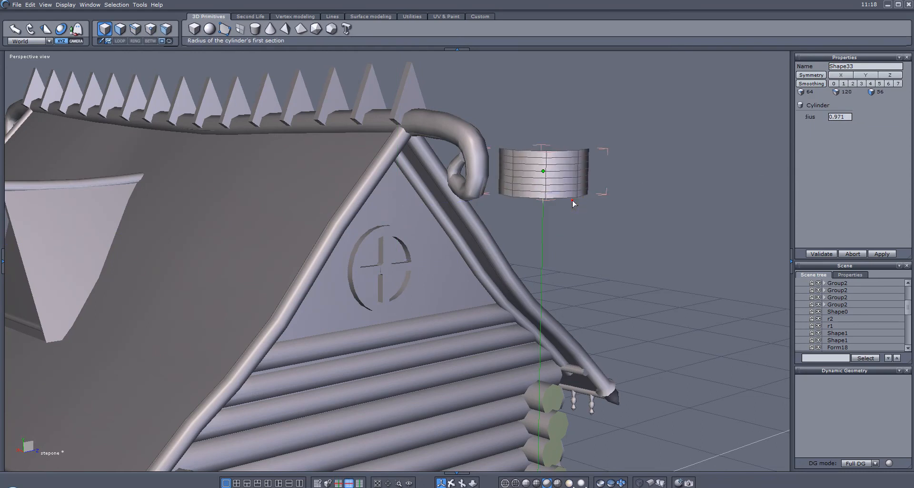
pyautogui.click(572, 200)
pyautogui.click(573, 211)
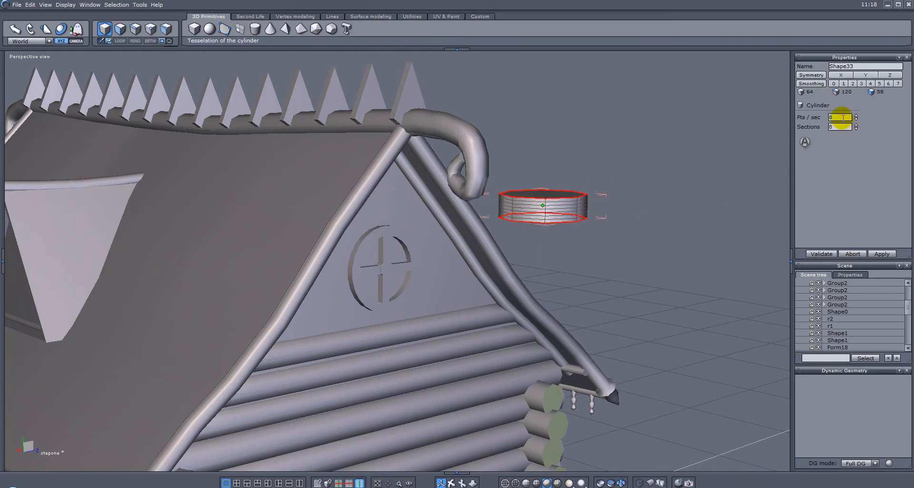
pyautogui.write('2')
pyautogui.press('Return')
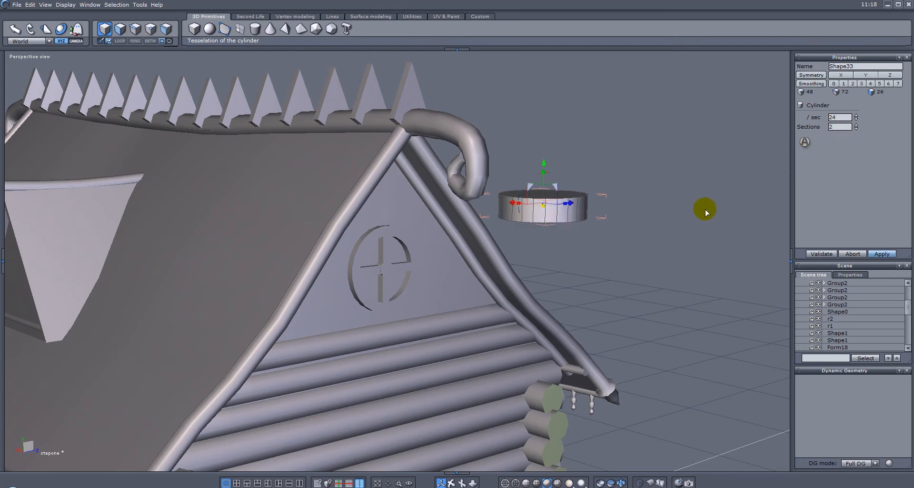
# - Turn the cylinder upright to face the gable and scale it to a disc about 0.031 thick and 1.555 in diameter
pyautogui.keyDown('alt'); pyautogui.moveTo(521, 232); pyautogui.dragTo(637, 229); pyautogui.keyUp('alt')
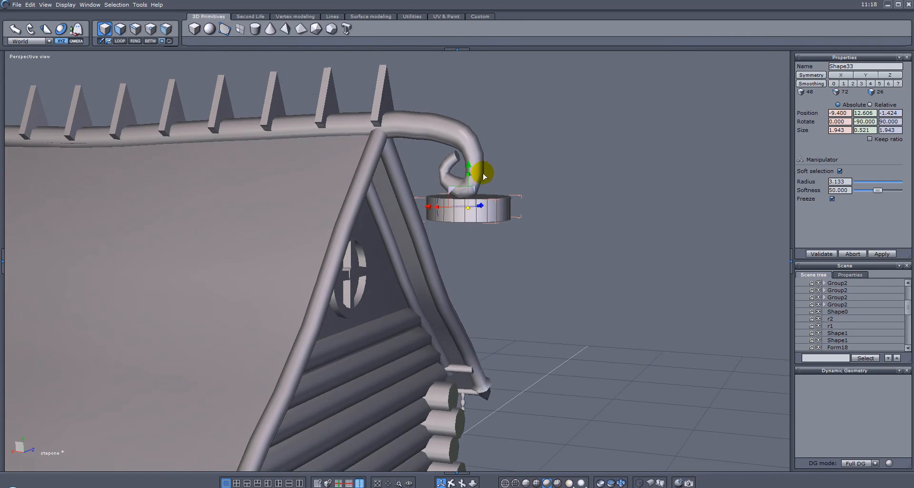
pyautogui.moveTo(443, 203); pyautogui.dragTo(471, 184)
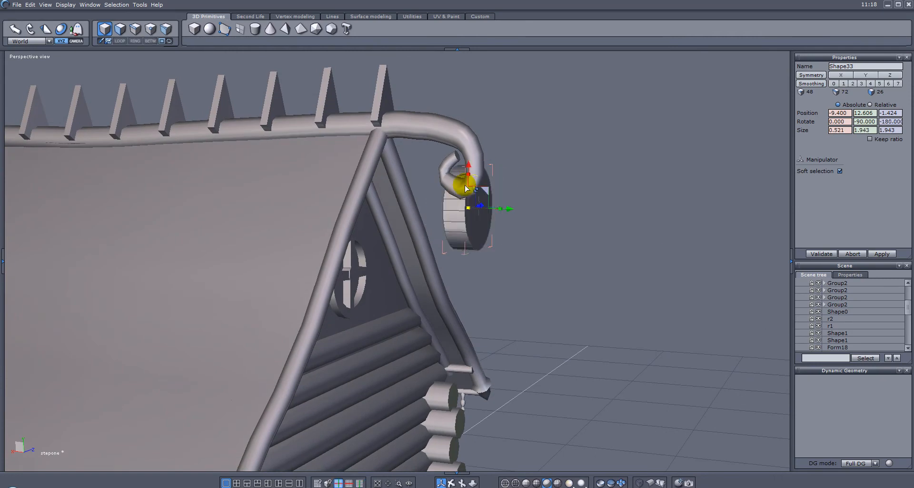
pyautogui.keyDown('alt'); pyautogui.moveTo(606, 235); pyautogui.dragTo(382, 223); pyautogui.keyUp('alt')
pyautogui.moveTo(590, 221); pyautogui.dragTo(514, 223)
pyautogui.moveTo(449, 233); pyautogui.dragTo(475, 228)
pyautogui.keyDown('alt'); pyautogui.moveTo(579, 226); pyautogui.dragTo(400, 235); pyautogui.keyUp('alt')
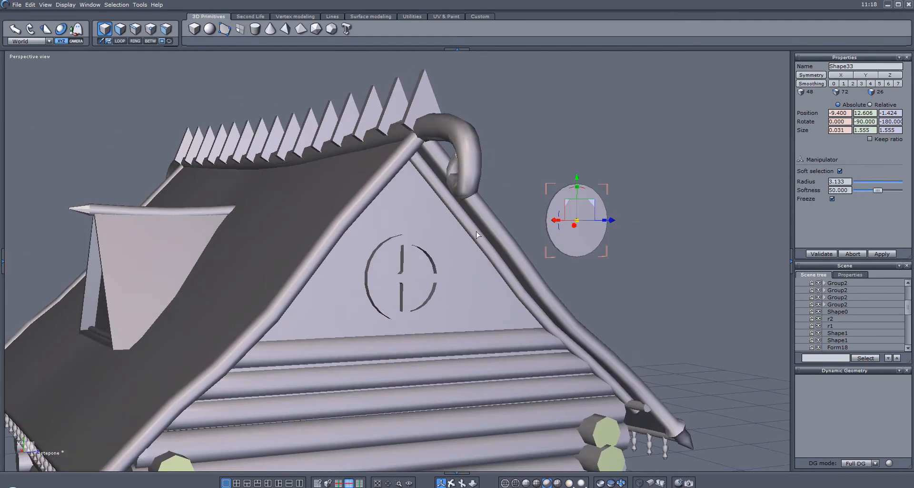
# - Move the disc onto the gable and centre it within the spoked wheel
pyautogui.moveTo(621, 222); pyautogui.dragTo(384, 285)
pyautogui.scroll(3, 384, 287)
pyautogui.moveTo(453, 266); pyautogui.dragTo(379, 245)
pyautogui.keyDown('alt'); pyautogui.moveTo(502, 247); pyautogui.dragTo(309, 277); pyautogui.keyUp('alt')
pyautogui.moveTo(526, 265); pyautogui.dragTo(532, 264)
pyautogui.keyDown('alt'); pyautogui.moveTo(402, 267); pyautogui.dragTo(713, 213); pyautogui.keyUp('alt')
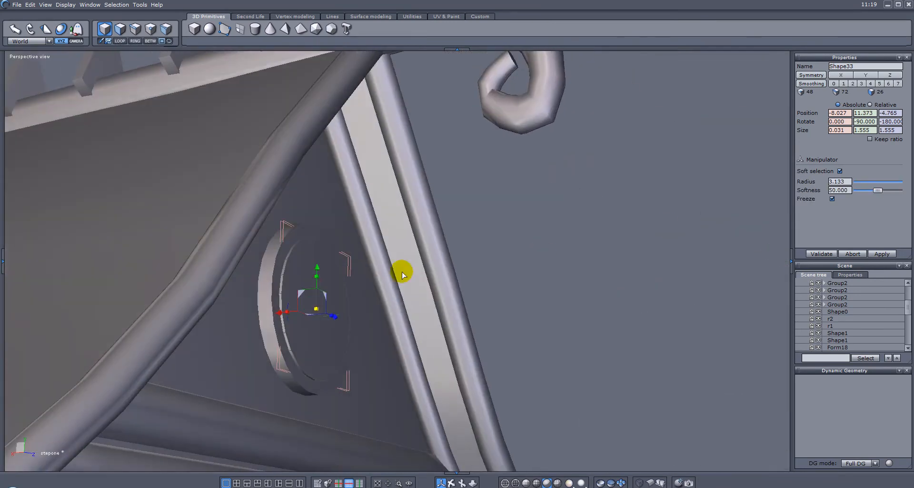
# - Fine-tune the disc's height to about 11.396 and pull it out in front of the gable to about X -9.689
pyautogui.moveTo(281, 314); pyautogui.dragTo(265, 310)
pyautogui.keyDown('alt'); pyautogui.moveTo(432, 309); pyautogui.dragTo(595, 312); pyautogui.keyUp('alt')
pyautogui.keyDown('alt'); pyautogui.moveTo(455, 281); pyautogui.dragTo(393, 326); pyautogui.keyUp('alt')
pyautogui.moveTo(508, 231)
pyautogui.mouseDown()
pyautogui.moveTo(508, 210)
pyautogui.moveTo(512, 220)
pyautogui.mouseUp()
pyautogui.moveTo(400, 220)
pyautogui.keyDown('alt'); pyautogui.mouseDown()
pyautogui.moveTo(751, 243)
pyautogui.moveTo(411, 222)
pyautogui.mouseUp(); pyautogui.keyUp('alt')
pyautogui.moveTo(208, 261); pyautogui.dragTo(419, 262)
pyautogui.keyDown('alt'); pyautogui.moveTo(318, 266); pyautogui.dragTo(427, 262); pyautogui.keyUp('alt')
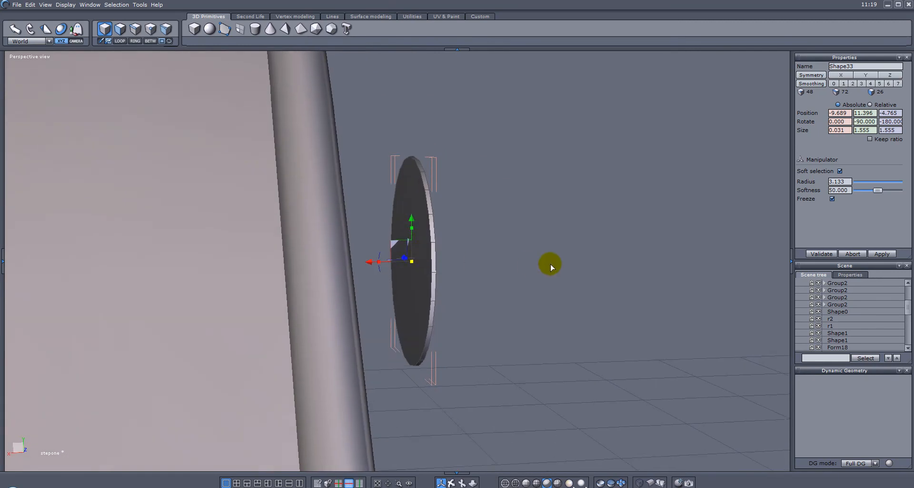
pyautogui.keyDown('alt'); pyautogui.moveTo(531, 267); pyautogui.dragTo(282, 277); pyautogui.keyUp('alt')
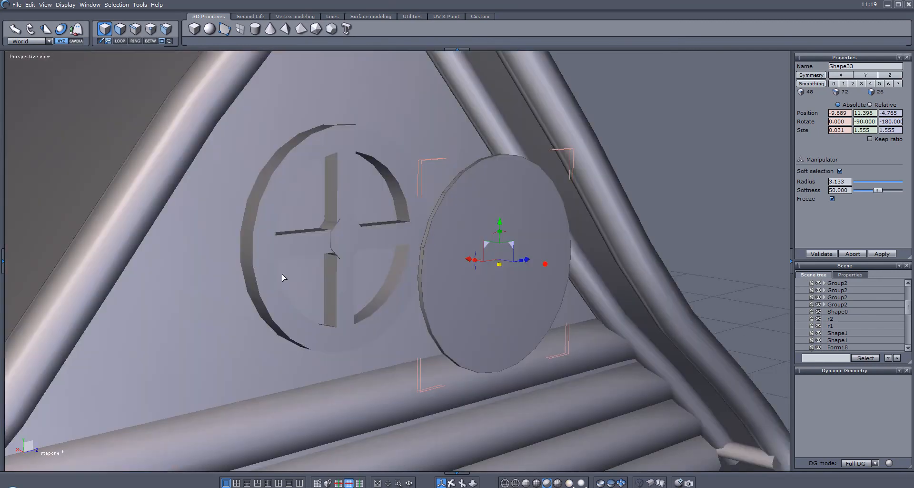
# - Give the disc's front and back faces their own new shading domains and materials
pyautogui.click(4, 257)
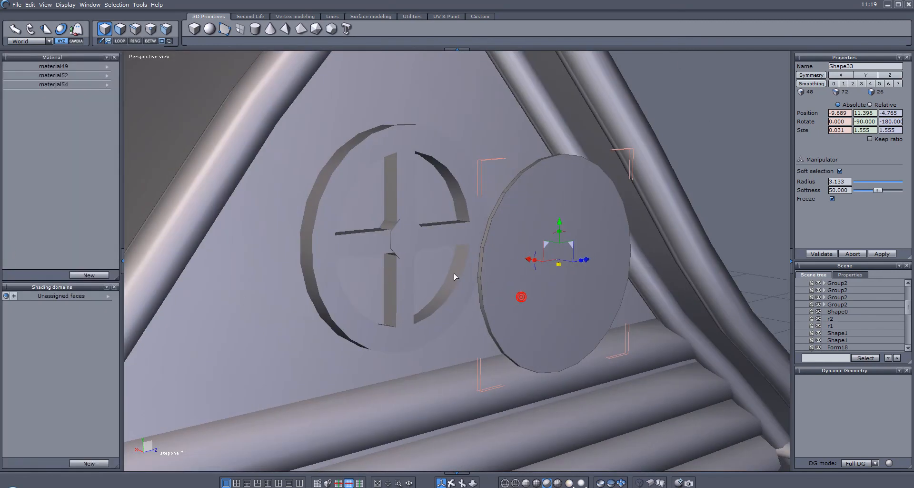
pyautogui.click(120, 29)
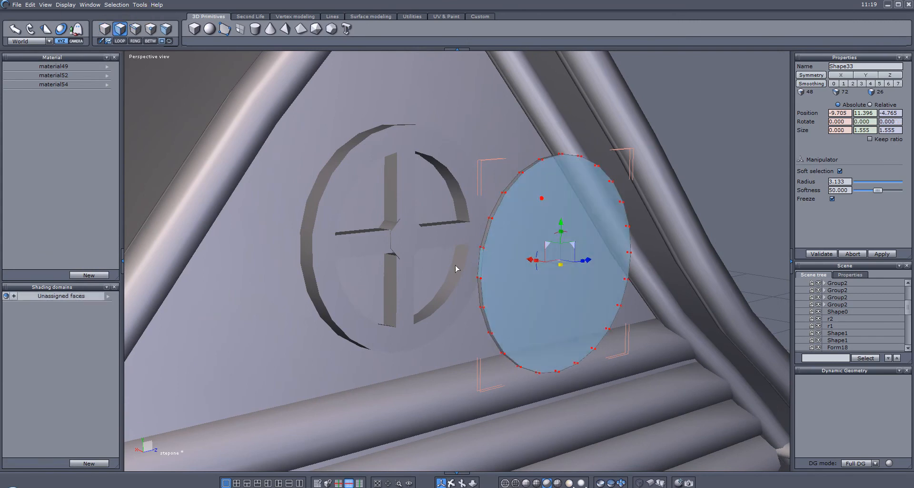
pyautogui.click(90, 462)
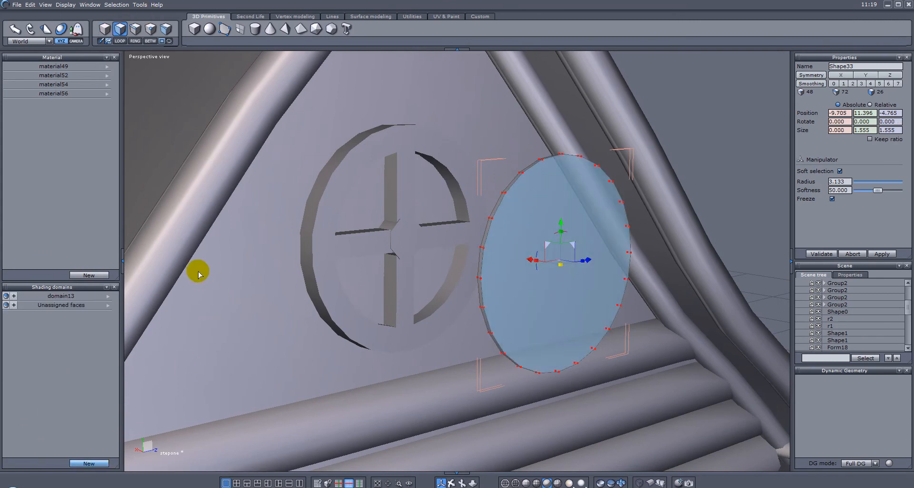
pyautogui.keyDown('alt'); pyautogui.moveTo(185, 263); pyautogui.dragTo(413, 281); pyautogui.keyUp('alt')
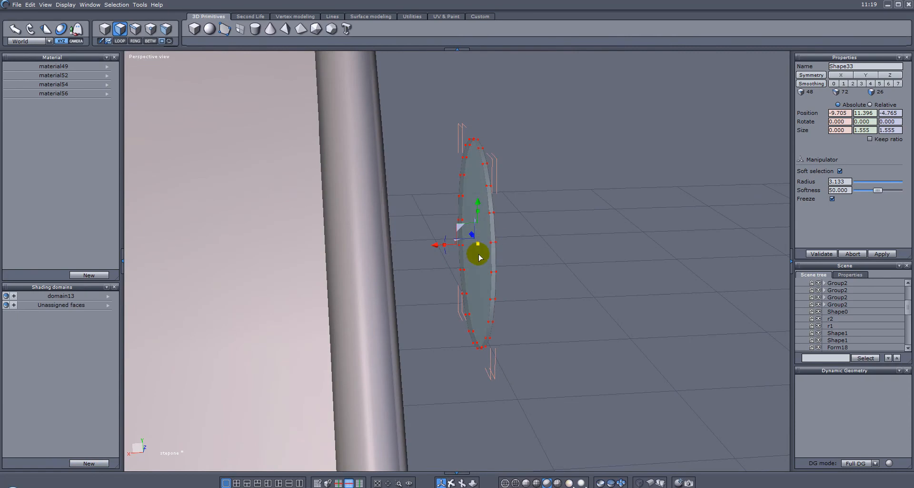
pyautogui.click(480, 259)
pyautogui.click(90, 460)
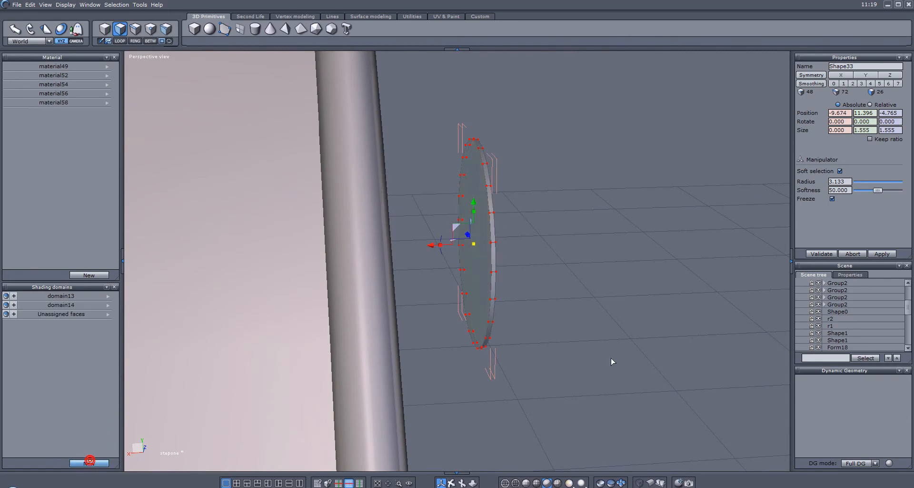
pyautogui.keyDown('alt'); pyautogui.moveTo(577, 339); pyautogui.dragTo(494, 328); pyautogui.keyUp('alt')
pyautogui.press('Escape')
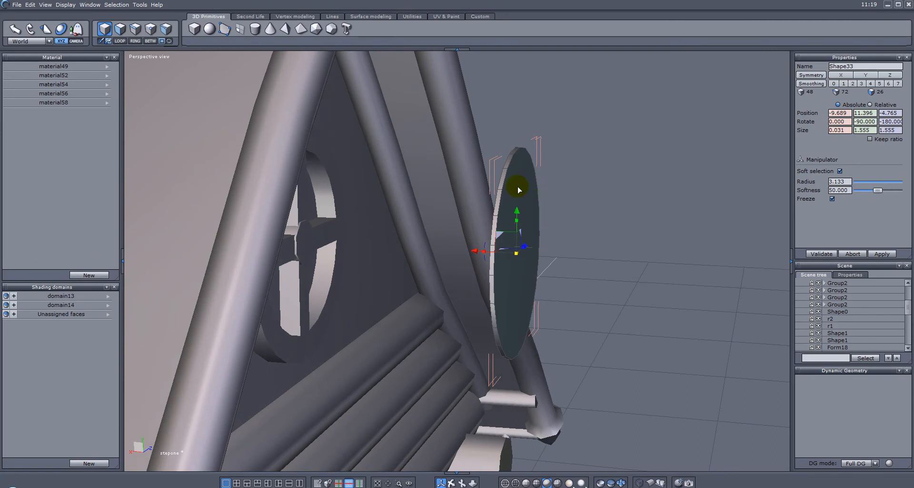
# - Thicken the disc to about 0.036 and move it back inside the spoked wheel at about X -7.959
pyautogui.keyDown('alt'); pyautogui.moveTo(492, 258); pyautogui.dragTo(500, 226); pyautogui.keyUp('alt')
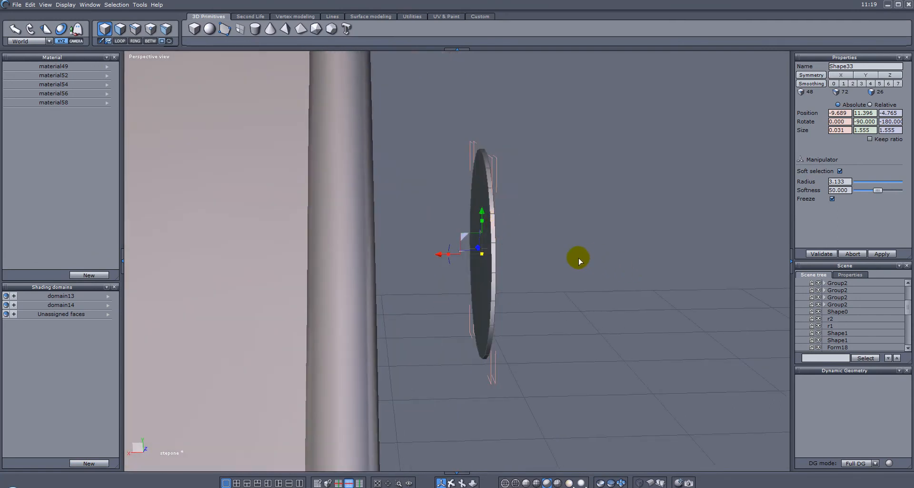
pyautogui.moveTo(451, 257); pyautogui.dragTo(450, 257)
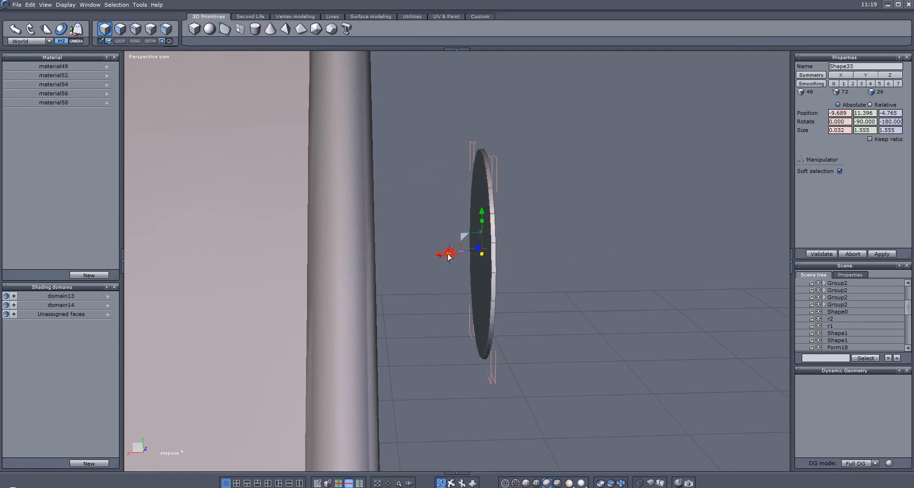
pyautogui.keyDown('alt'); pyautogui.moveTo(593, 278); pyautogui.dragTo(533, 272); pyautogui.keyUp('alt')
pyautogui.moveTo(456, 272); pyautogui.dragTo(248, 262)
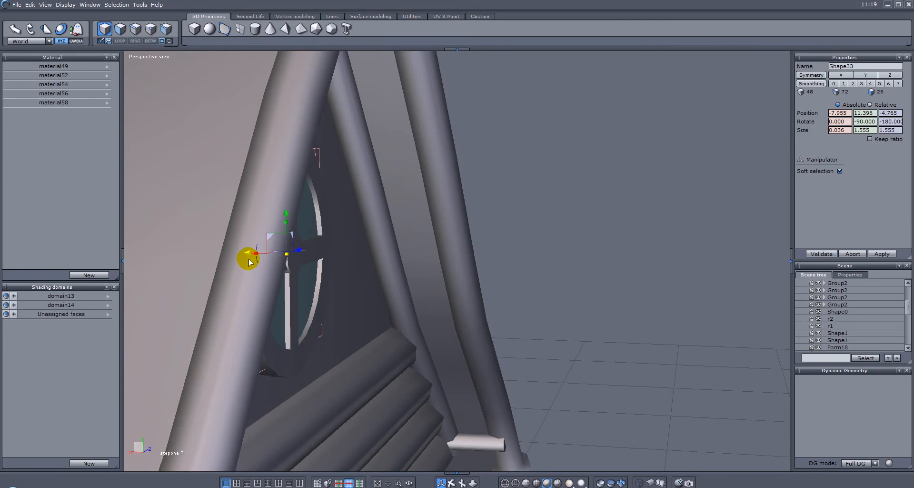
pyautogui.keyDown('alt'); pyautogui.moveTo(452, 285); pyautogui.dragTo(267, 272); pyautogui.keyUp('alt')
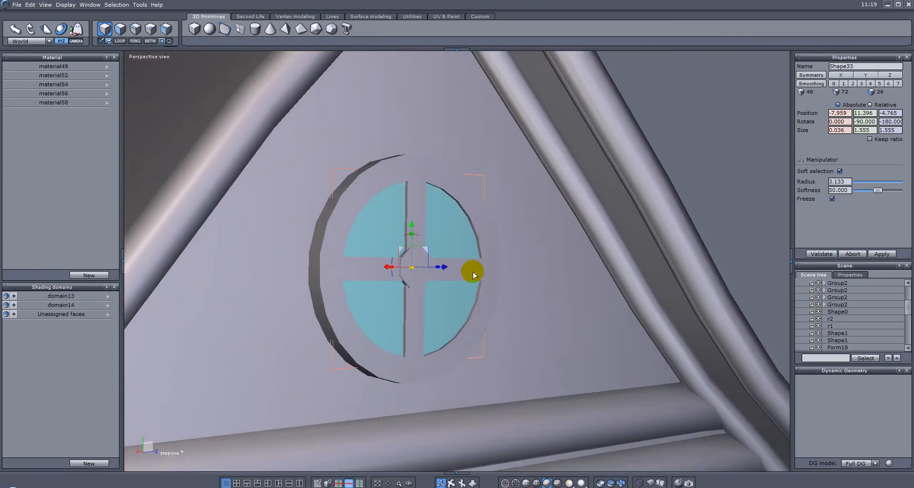
pyautogui.press('Escape')
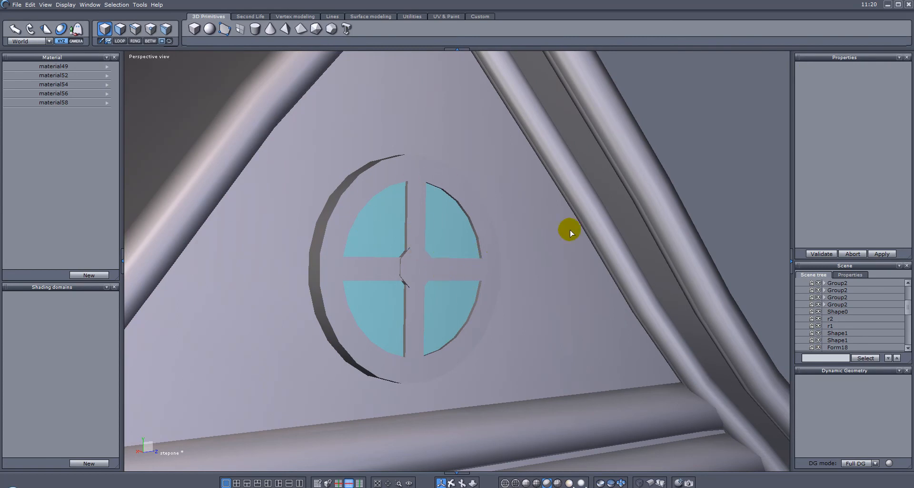
# - Place a copy of the spoked wheel on the opposite gable at about X 7.948
pyautogui.keyDown('alt'); pyautogui.moveTo(493, 236); pyautogui.dragTo(417, 289); pyautogui.keyUp('alt')
pyautogui.click(420, 203)
pyautogui.scroll(-5, 438, 204)
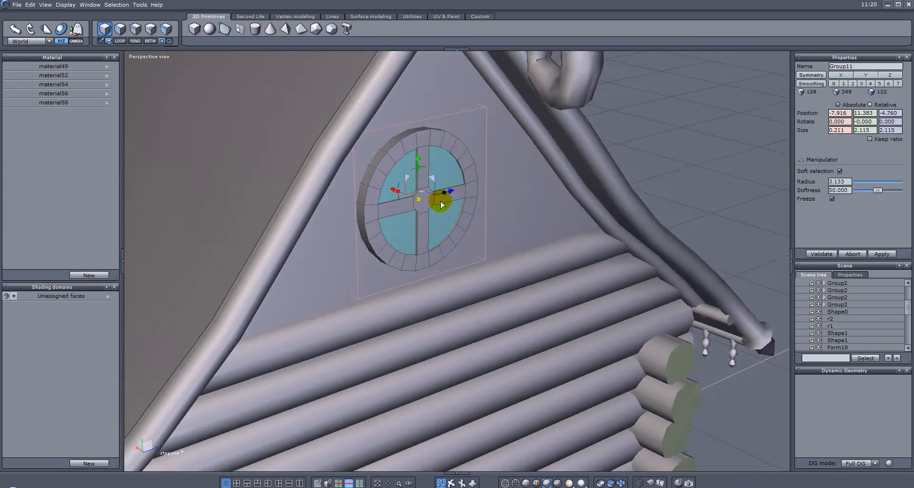
pyautogui.keyDown('alt'); pyautogui.moveTo(306, 184); pyautogui.dragTo(395, 214); pyautogui.keyUp('alt')
pyautogui.moveTo(262, 258); pyautogui.dragTo(382, 249)
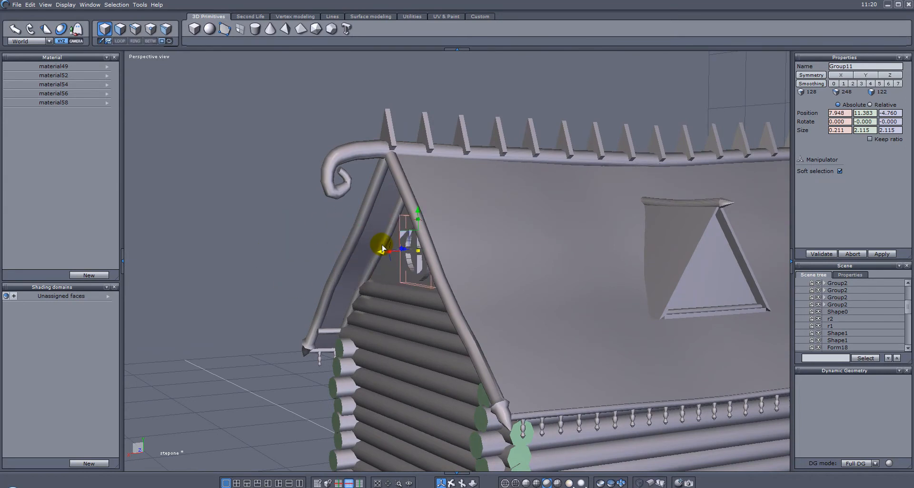
pyautogui.keyDown('alt'); pyautogui.moveTo(504, 249); pyautogui.dragTo(417, 306); pyautogui.keyUp('alt')
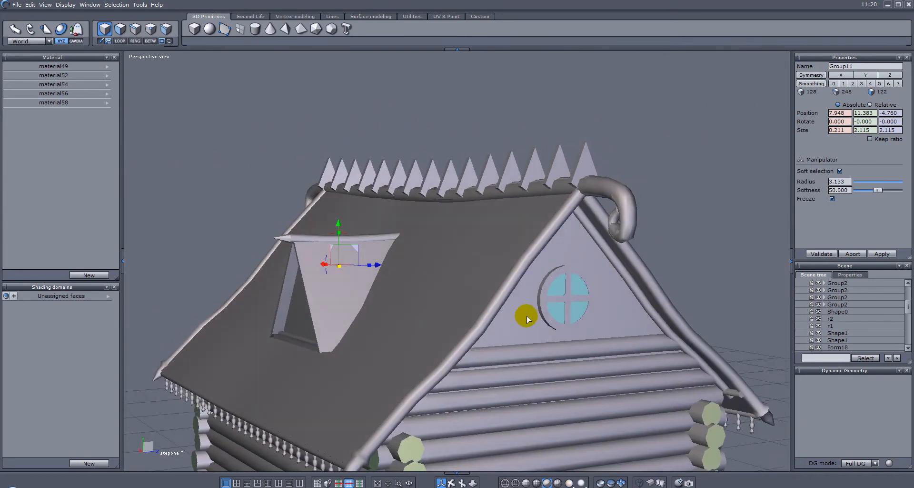
# - Copy the glass disc to just outside the opposite gable, at about X 9.903, and turn it 180° to face outward
pyautogui.click(560, 286)
pyautogui.keyDown('alt'); pyautogui.moveTo(284, 286); pyautogui.dragTo(520, 287); pyautogui.keyUp('alt')
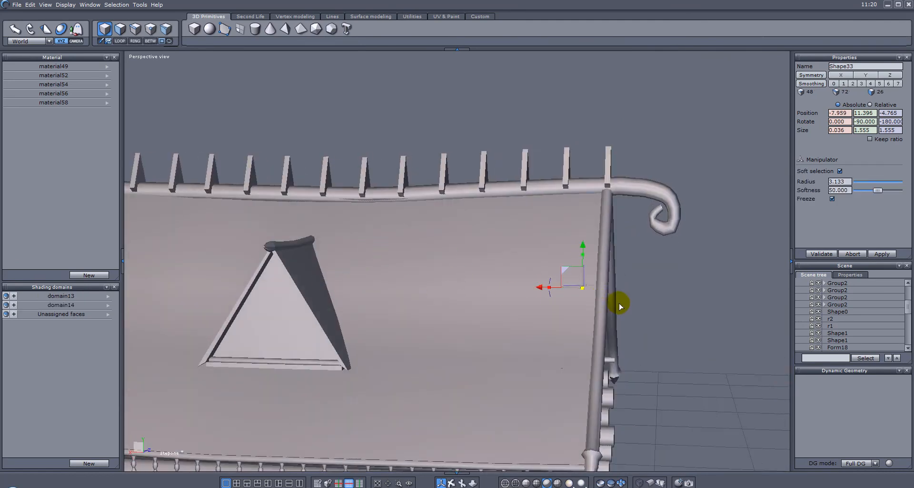
pyautogui.keyDown('alt'); pyautogui.moveTo(605, 266); pyautogui.dragTo(655, 272); pyautogui.keyUp('alt')
pyautogui.moveTo(541, 293)
pyautogui.mouseDown()
pyautogui.moveTo(241, 290)
pyautogui.moveTo(736, 316)
pyautogui.mouseUp()
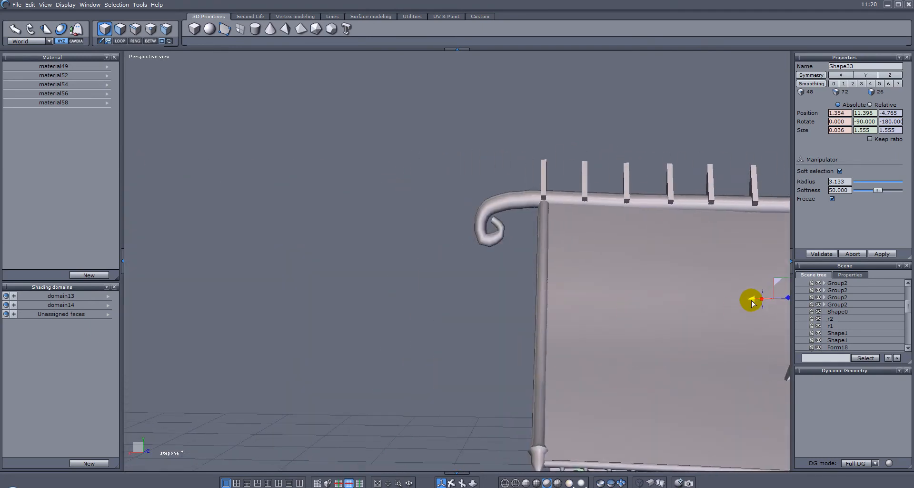
pyautogui.moveTo(508, 307); pyautogui.dragTo(491, 415)
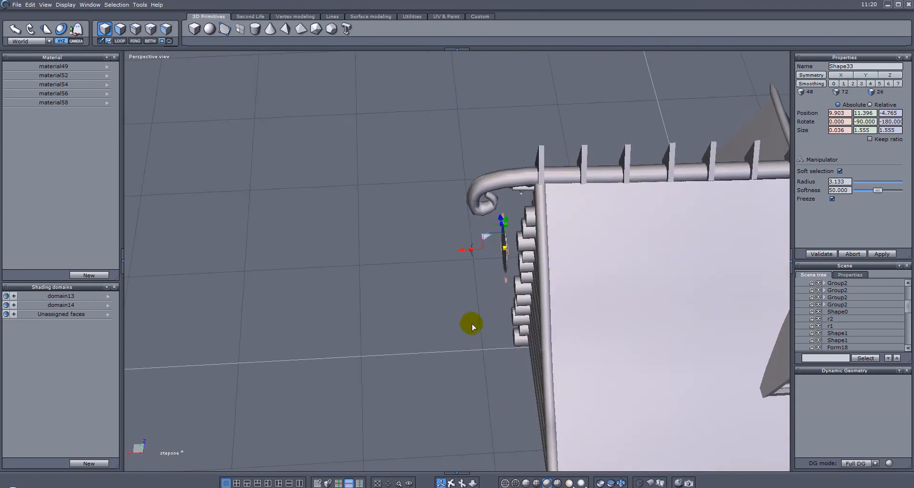
pyautogui.moveTo(473, 257); pyautogui.dragTo(516, 245)
pyautogui.keyDown('alt'); pyautogui.moveTo(472, 311); pyautogui.dragTo(543, 242); pyautogui.keyUp('alt')
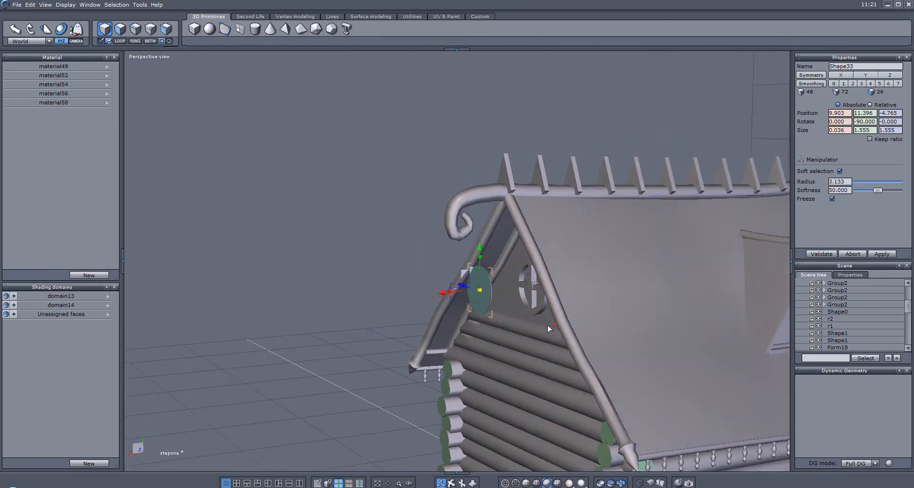
# - Move the copied glass disc into the opposite gable's wheel at about X 7.941
pyautogui.keyDown('alt'); pyautogui.moveTo(556, 328); pyautogui.dragTo(486, 318); pyautogui.keyUp('alt')
pyautogui.moveTo(455, 294); pyautogui.dragTo(501, 293)
pyautogui.keyDown('alt'); pyautogui.moveTo(483, 315); pyautogui.dragTo(559, 304); pyautogui.keyUp('alt')
pyautogui.moveTo(478, 293); pyautogui.dragTo(486, 294)
pyautogui.keyDown('alt'); pyautogui.moveTo(367, 298); pyautogui.dragTo(544, 312); pyautogui.keyUp('alt')
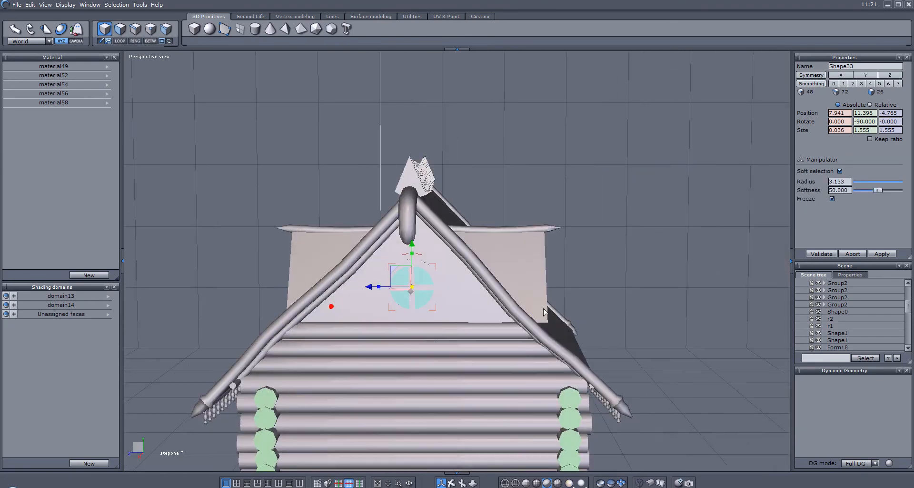
pyautogui.press('Escape')
# - Select a gable's wheel together with its glass, copy them out and turn the copy 90° to face along the dormer's direction
pyautogui.scroll(-2, 408, 271)
pyautogui.keyDown('alt'); pyautogui.moveTo(313, 285); pyautogui.dragTo(489, 268); pyautogui.keyUp('alt')
pyautogui.moveTo(704, 275); pyautogui.dragTo(610, 297)
pyautogui.moveTo(690, 294); pyautogui.dragTo(472, 377)
pyautogui.click(448, 375)
pyautogui.keyDown('shift'); pyautogui.click(456, 371); pyautogui.keyUp('shift')
pyautogui.moveTo(395, 382); pyautogui.dragTo(240, 381)
pyautogui.moveTo(310, 350); pyautogui.dragTo(490, 377)
pyautogui.keyDown('alt'); pyautogui.moveTo(490, 377); pyautogui.dragTo(499, 308, button='middle'); pyautogui.keyUp('alt')
pyautogui.keyDown('alt'); pyautogui.moveTo(498, 309); pyautogui.dragTo(569, 332); pyautogui.keyUp('alt')
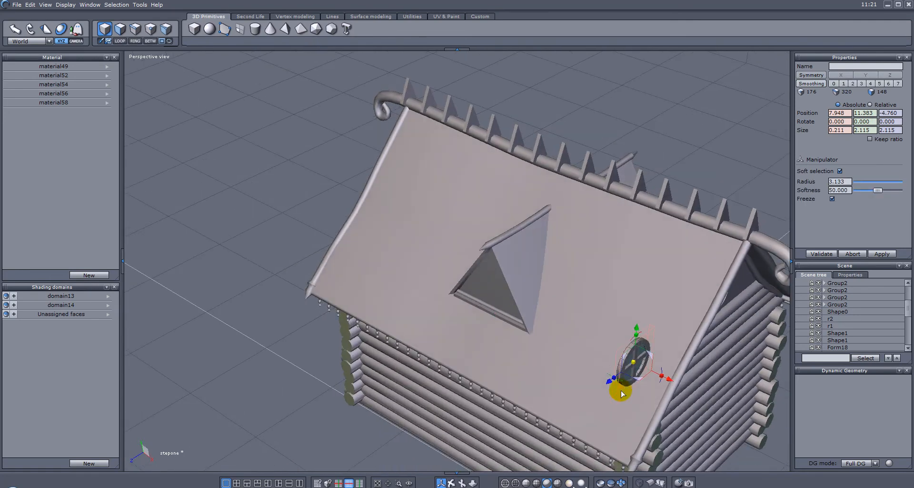
# - Move the turned round window to the roof dormer and centre it on the triangular front
pyautogui.moveTo(623, 384); pyautogui.dragTo(561, 338)
pyautogui.keyDown('alt'); pyautogui.moveTo(494, 372); pyautogui.dragTo(699, 183); pyautogui.keyUp('alt')
pyautogui.keyDown('alt'); pyautogui.moveTo(699, 183); pyautogui.dragTo(650, 256, button='middle'); pyautogui.keyUp('alt')
pyautogui.moveTo(743, 272); pyautogui.dragTo(517, 245)
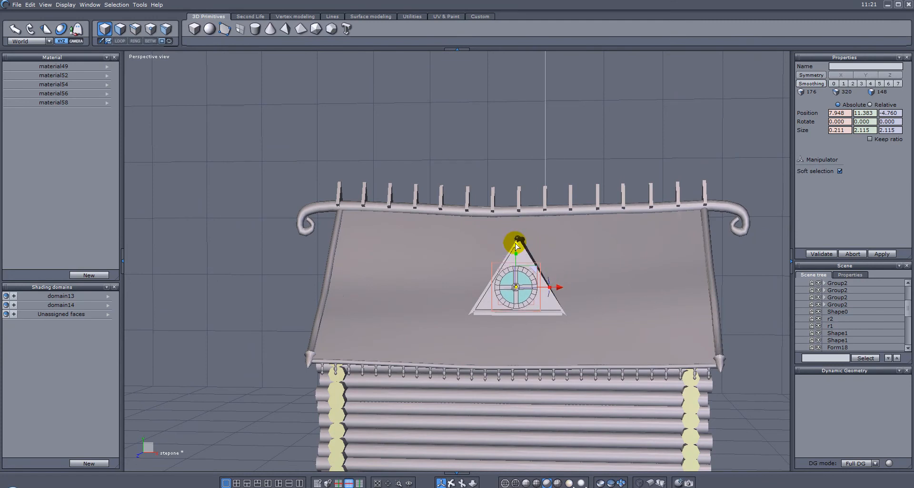
# - Adjust the round window's depth and position in front of the dormer to about X 0.308, Y 10.740, Z 1.107
pyautogui.moveTo(501, 284); pyautogui.dragTo(698, 293, button='middle')
pyautogui.moveTo(672, 281); pyautogui.dragTo(646, 281)
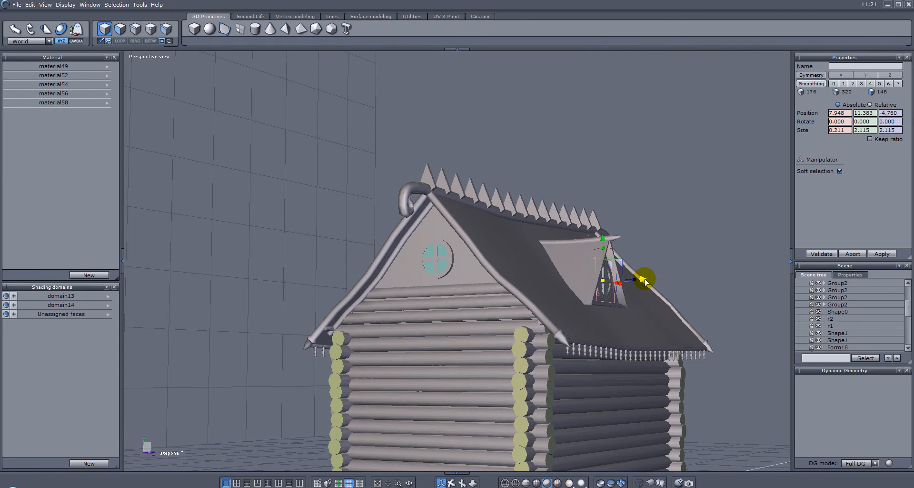
pyautogui.moveTo(646, 281); pyautogui.dragTo(714, 427, button='middle')
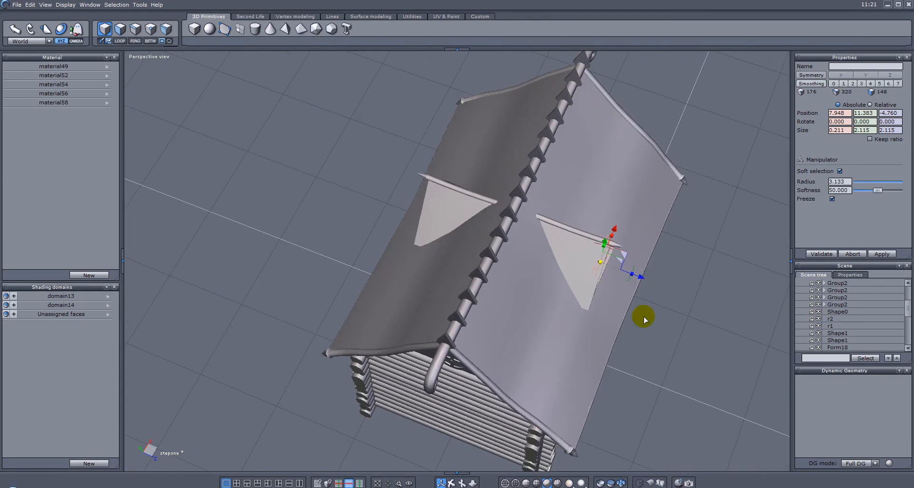
pyautogui.moveTo(642, 278); pyautogui.dragTo(419, 215)
pyautogui.moveTo(373, 204); pyautogui.dragTo(563, 299, button='middle')
pyautogui.moveTo(556, 286); pyautogui.dragTo(463, 236)
pyautogui.moveTo(473, 322); pyautogui.dragTo(551, 175, button='middle')
pyautogui.moveTo(570, 270); pyautogui.dragTo(599, 279)
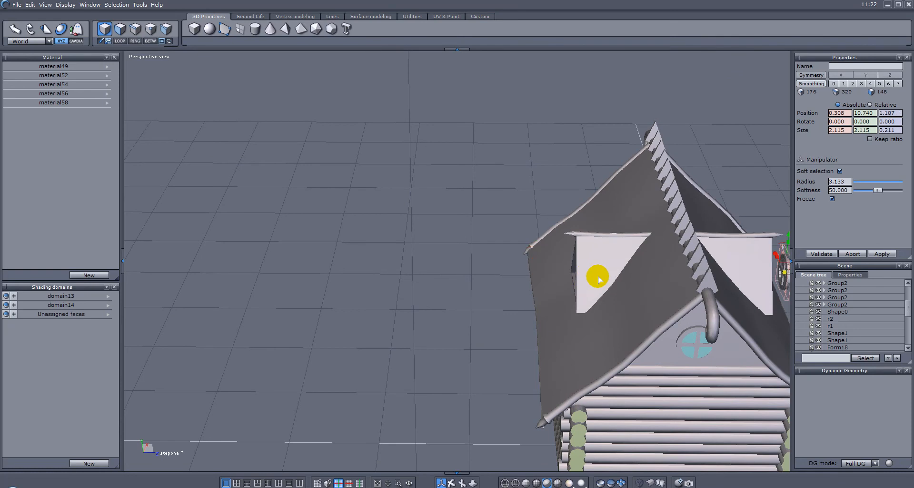
pyautogui.moveTo(646, 291); pyautogui.dragTo(590, 292, button='middle')
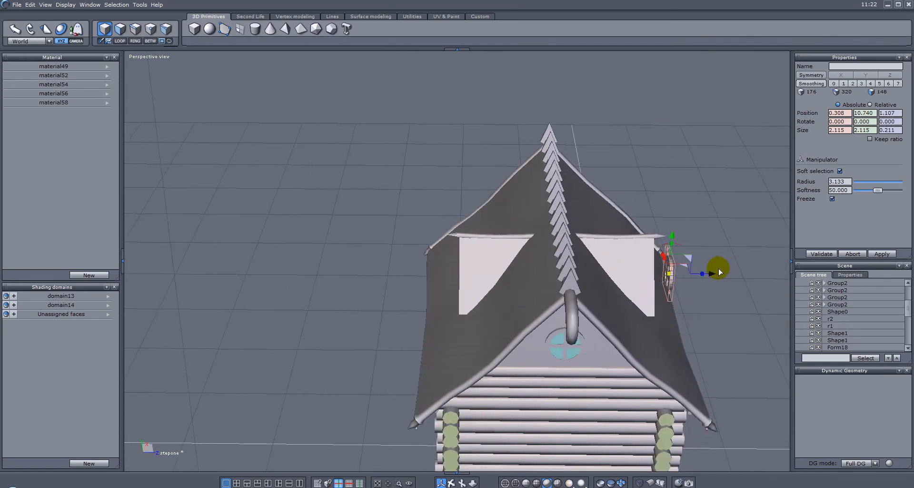
pyautogui.moveTo(708, 275); pyautogui.dragTo(490, 267)
pyautogui.moveTo(670, 285); pyautogui.dragTo(524, 286, button='middle')
pyautogui.hotkey('ctrl', 'z')
# - Copy the round window with its glass across the roof and centre the copy in the opposite slope's dormer front
pyautogui.moveTo(686, 357); pyautogui.dragTo(668, 356)
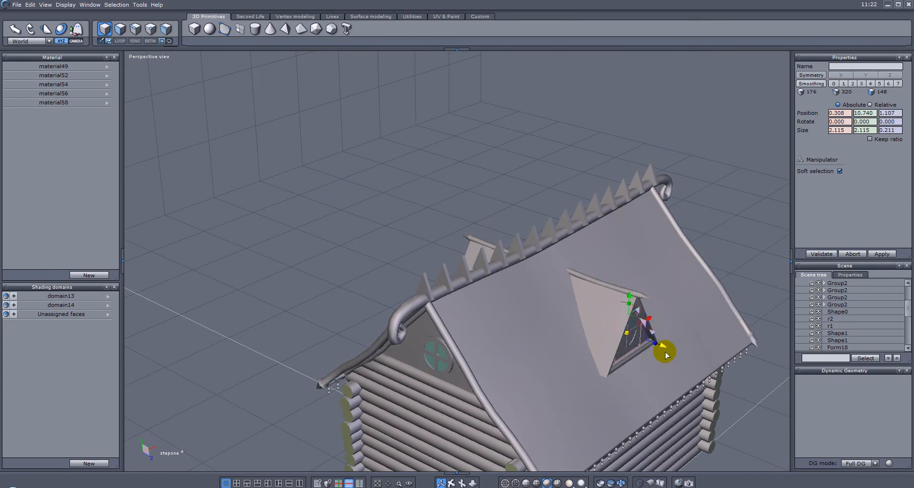
pyautogui.moveTo(573, 327); pyautogui.dragTo(683, 356, button='middle')
pyautogui.moveTo(675, 350); pyautogui.dragTo(448, 292)
pyautogui.moveTo(385, 287); pyautogui.dragTo(465, 313, button='middle')
pyautogui.moveTo(431, 250); pyautogui.dragTo(301, 230)
pyautogui.moveTo(434, 342); pyautogui.dragTo(482, 252, button='middle')
pyautogui.moveTo(434, 280); pyautogui.dragTo(478, 277)
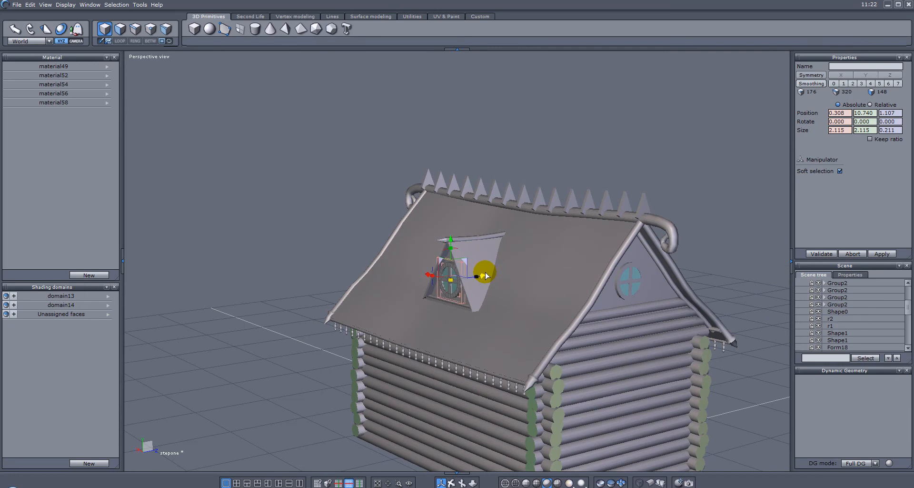
pyautogui.moveTo(348, 275); pyautogui.dragTo(632, 272, button='middle')
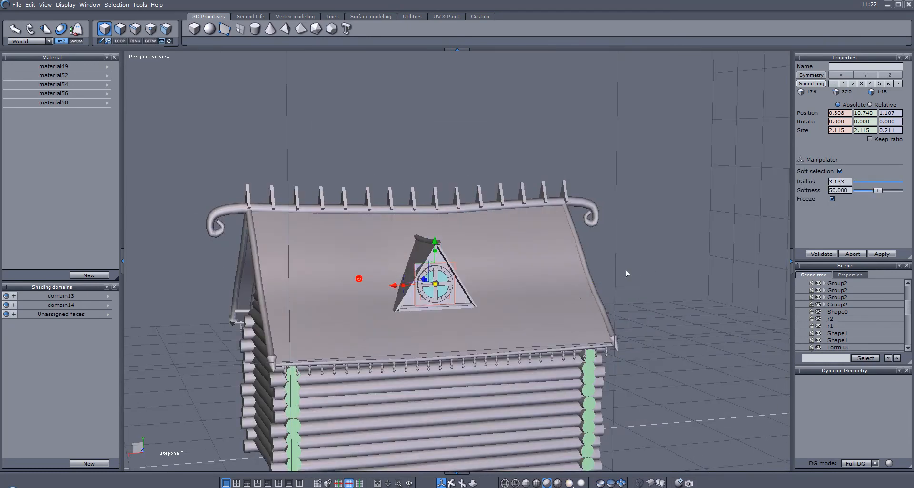
pyautogui.click(597, 276)
# - Shift the copied window's wheel frame slightly in depth to about Z -9.347 within the opposite dormer, then deselect it
pyautogui.moveTo(306, 281); pyautogui.dragTo(487, 244, button='middle')
pyautogui.scroll(3, 421, 261)
pyautogui.moveTo(505, 283); pyautogui.dragTo(619, 385, button='middle')
pyautogui.scroll(3, 431, 313)
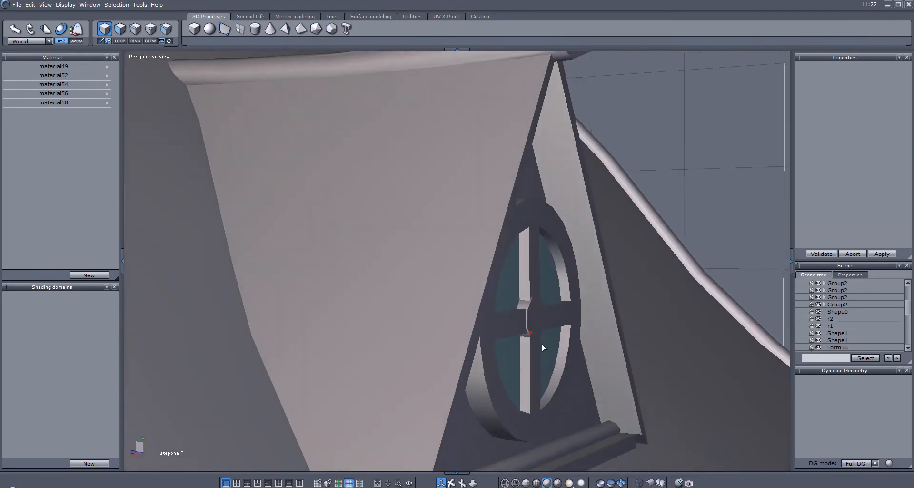
pyautogui.click(564, 388)
pyautogui.moveTo(496, 315); pyautogui.dragTo(485, 316)
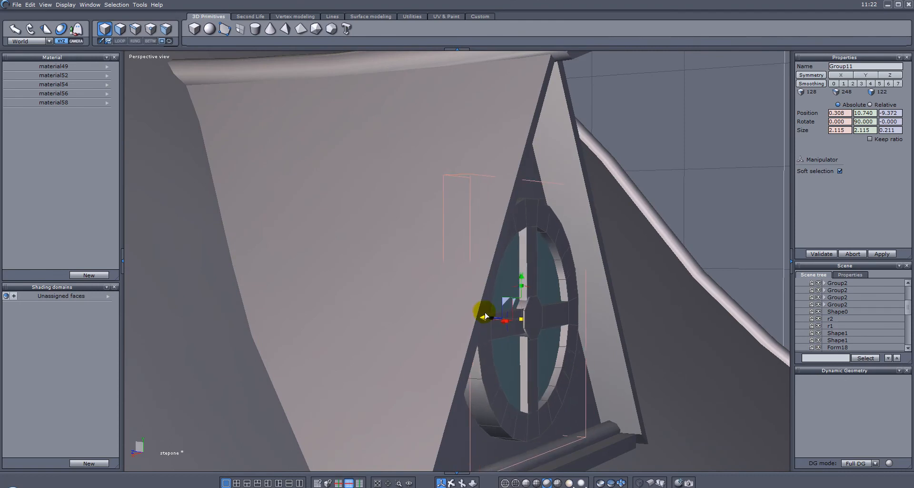
pyautogui.click(552, 347)
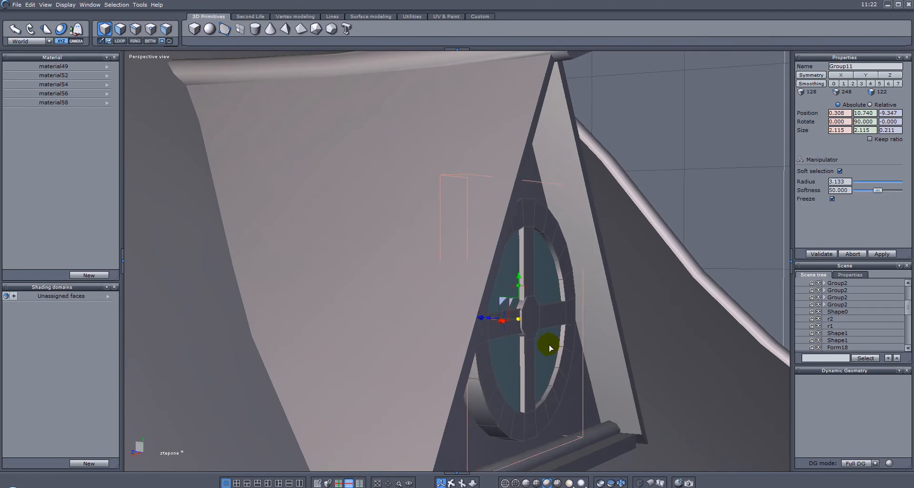
pyautogui.moveTo(233, 246); pyautogui.dragTo(299, 261, button='middle')
pyautogui.scroll(-3, 290, 264)
pyautogui.moveTo(143, 271); pyautogui.dragTo(674, 258, button='middle')
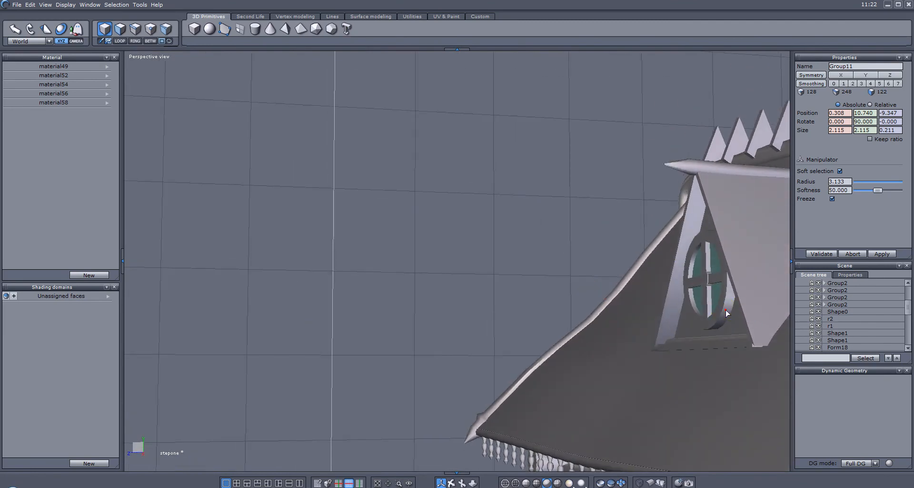
pyautogui.click(669, 279)
pyautogui.moveTo(669, 279); pyautogui.dragTo(671, 279)
pyautogui.moveTo(686, 318); pyautogui.dragTo(799, 316, button='middle')
pyautogui.click(615, 322)
# - Examine the dormer windows, gable ends and log walls from several sides of the house
pyautogui.scroll(-3, 522, 303)
pyautogui.scroll(-2, 522, 304)
pyautogui.keyDown('alt'); pyautogui.moveTo(406, 269); pyautogui.dragTo(690, 347); pyautogui.keyUp('alt')
pyautogui.keyDown('alt'); pyautogui.moveTo(578, 294); pyautogui.dragTo(663, 228); pyautogui.keyUp('alt')
pyautogui.keyDown('alt'); pyautogui.moveTo(391, 262); pyautogui.dragTo(300, 262); pyautogui.keyUp('alt')
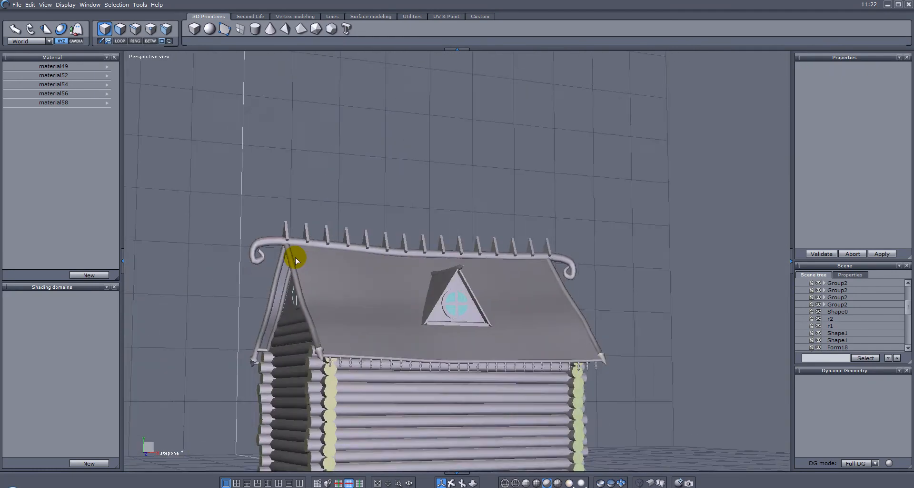
pyautogui.keyDown('alt'); pyautogui.moveTo(595, 280); pyautogui.dragTo(440, 275); pyautogui.keyUp('alt')
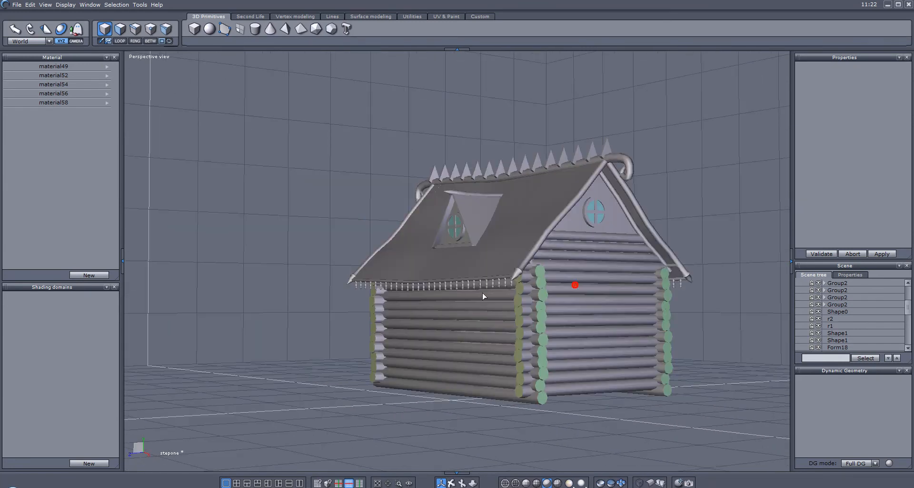
pyautogui.keyDown('alt'); pyautogui.moveTo(641, 286); pyautogui.dragTo(546, 372); pyautogui.keyUp('alt')
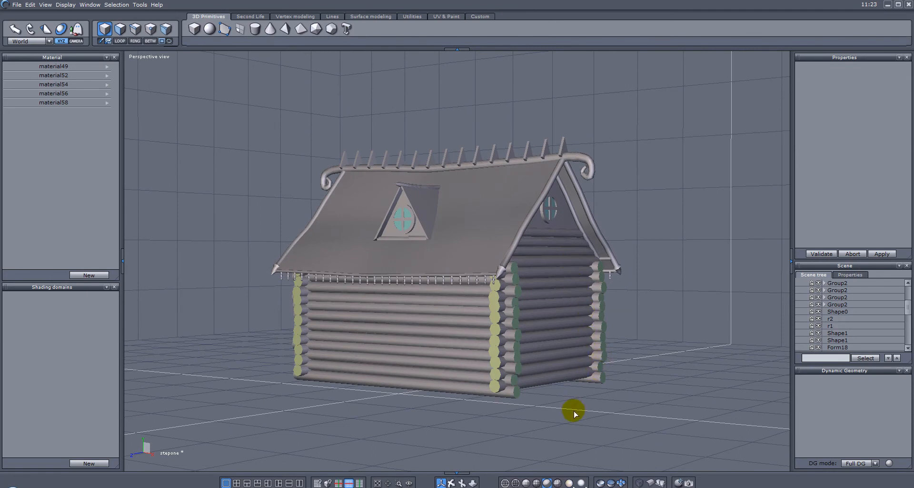
pyautogui.keyDown('alt'); pyautogui.moveTo(567, 353); pyautogui.dragTo(640, 366); pyautogui.keyUp('alt')
pyautogui.scroll(3, 608, 353)
pyautogui.keyDown('alt'); pyautogui.moveTo(500, 305); pyautogui.dragTo(508, 267); pyautogui.keyUp('alt')
pyautogui.keyDown('alt'); pyautogui.moveTo(494, 383); pyautogui.dragTo(504, 331, button='middle'); pyautogui.keyUp('alt')
pyautogui.keyDown('alt'); pyautogui.moveTo(511, 324); pyautogui.dragTo(560, 347); pyautogui.keyUp('alt')
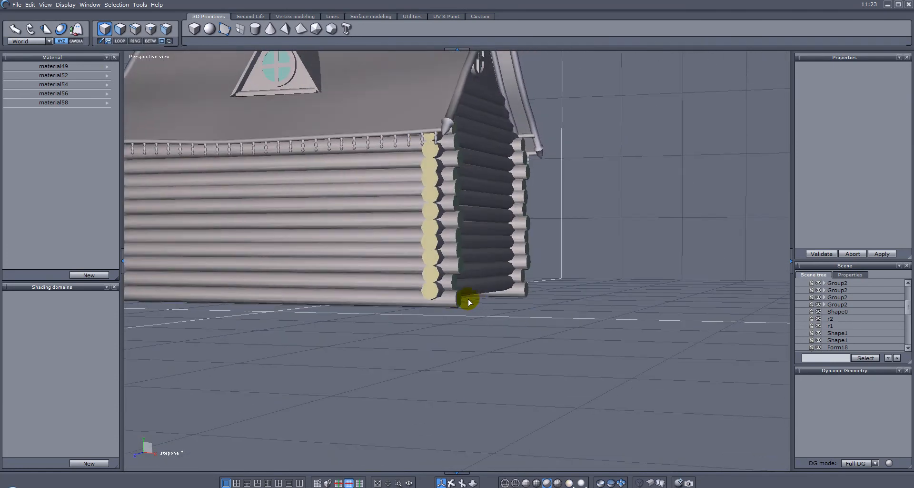
pyautogui.keyDown('alt'); pyautogui.moveTo(344, 238); pyautogui.dragTo(433, 276); pyautogui.keyUp('alt')
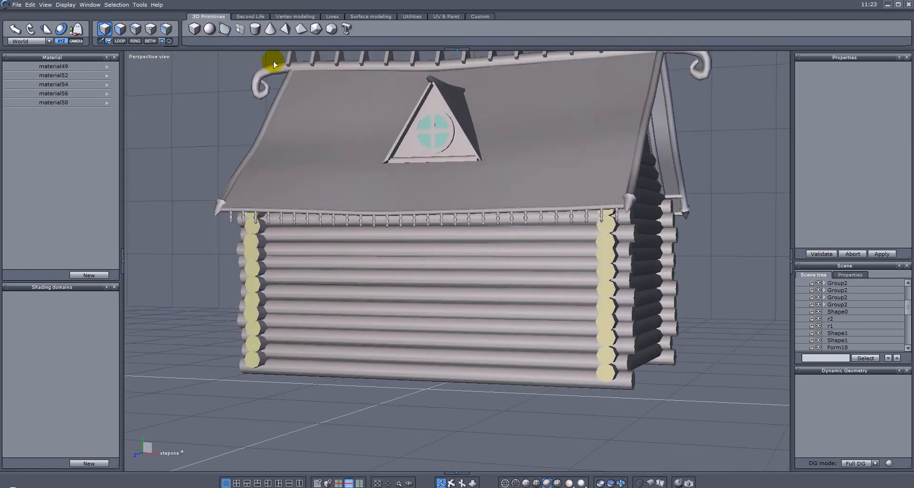
pyautogui.keyDown('alt'); pyautogui.moveTo(557, 216); pyautogui.dragTo(422, 242); pyautogui.keyUp('alt')
pyautogui.keyDown('alt'); pyautogui.moveTo(593, 247); pyautogui.dragTo(509, 240); pyautogui.keyUp('alt')
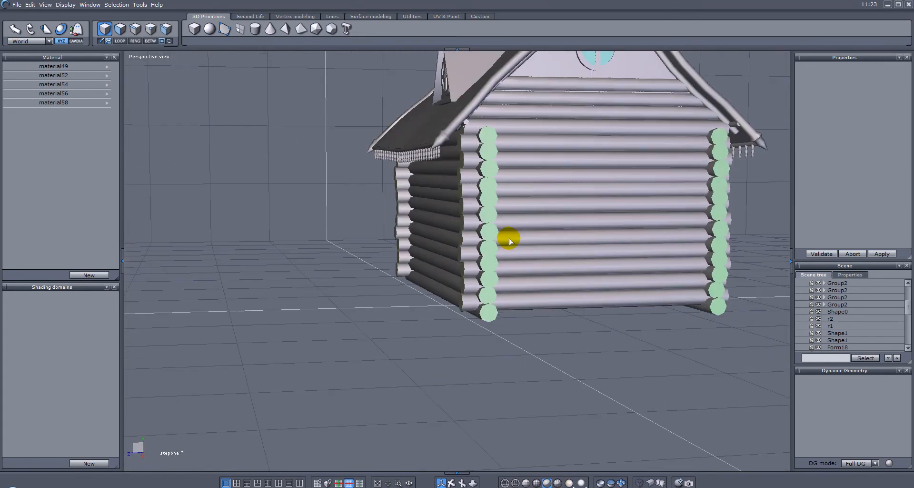
# - Draw an upright cylinder with 8 points and 8 sections in front of the gable-end log wall
pyautogui.click(256, 29)
pyautogui.click(608, 305)
pyautogui.moveTo(613, 299); pyautogui.dragTo(595, 294)
pyautogui.click(580, 92)
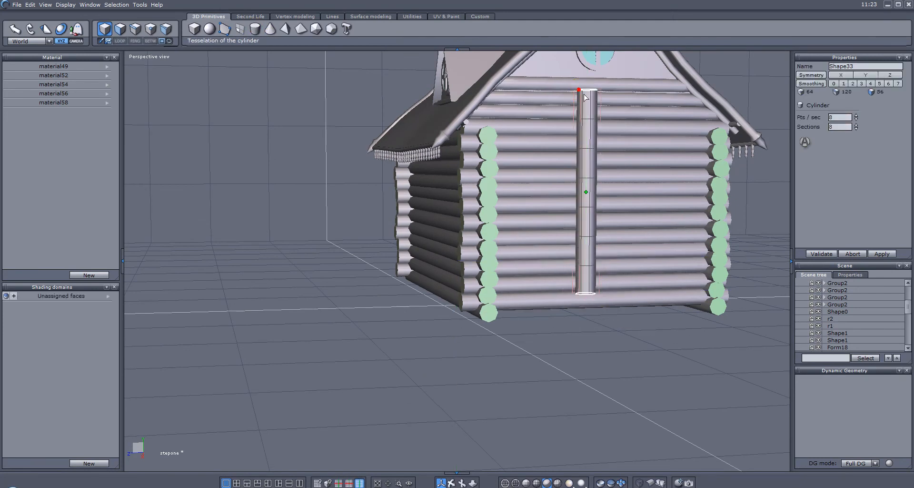
# - Finish the cylinder and rotate it 90° to lie horizontally along the gable-end wall
pyautogui.moveTo(633, 145); pyautogui.dragTo(633, 190, button='middle')
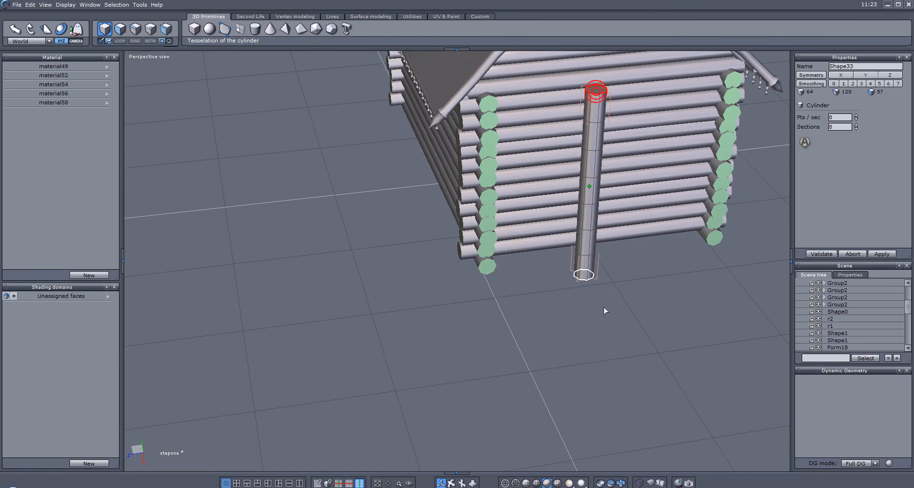
pyautogui.moveTo(665, 277); pyautogui.dragTo(596, 207, button='middle')
pyautogui.click(600, 209)
pyautogui.moveTo(602, 161); pyautogui.dragTo(646, 204)
pyautogui.moveTo(506, 231); pyautogui.dragTo(576, 153, button='middle')
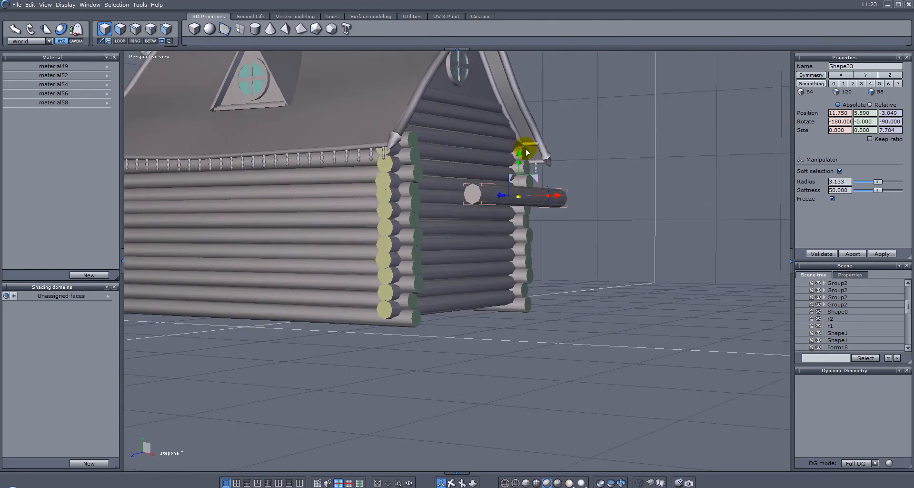
# - Lower the horizontal cylinder to the gable wall's bottom logs at about X 9.019, Y 1.808 and shrink it to about 0.691 thick
pyautogui.moveTo(522, 200); pyautogui.dragTo(497, 290)
pyautogui.scroll(3, 506, 292)
pyautogui.moveTo(507, 292); pyautogui.dragTo(336, 297, button='middle')
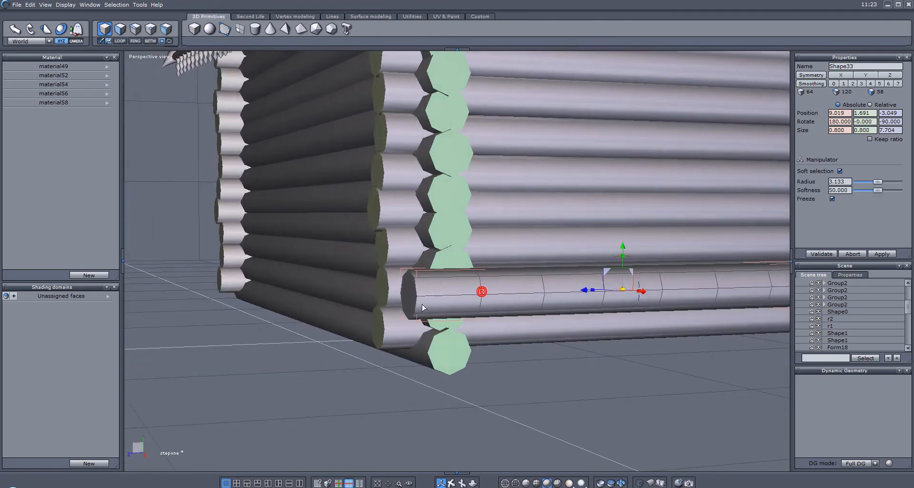
pyautogui.moveTo(576, 293); pyautogui.dragTo(618, 284)
pyautogui.moveTo(654, 315); pyautogui.dragTo(542, 310, button='middle')
pyautogui.keyDown('alt'); pyautogui.moveTo(694, 317); pyautogui.dragTo(544, 316, button='right'); pyautogui.keyUp('alt')
pyautogui.moveTo(628, 299); pyautogui.dragTo(616, 297)
pyautogui.moveTo(629, 261); pyautogui.dragTo(630, 250)
# - Stretch the cylinder to about 11.166 long and centre it across the gable wall at about Z -5.043
pyautogui.keyDown('alt'); pyautogui.moveTo(669, 313); pyautogui.dragTo(581, 309, button='right'); pyautogui.keyUp('alt')
pyautogui.keyDown('alt'); pyautogui.moveTo(596, 310); pyautogui.dragTo(632, 311); pyautogui.keyUp('alt')
pyautogui.scroll(-3, 631, 312)
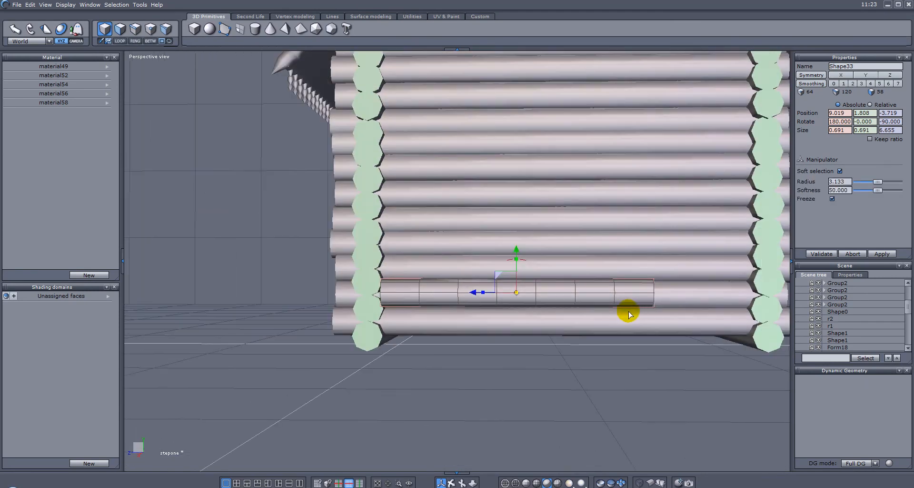
pyautogui.moveTo(485, 298); pyautogui.dragTo(536, 294)
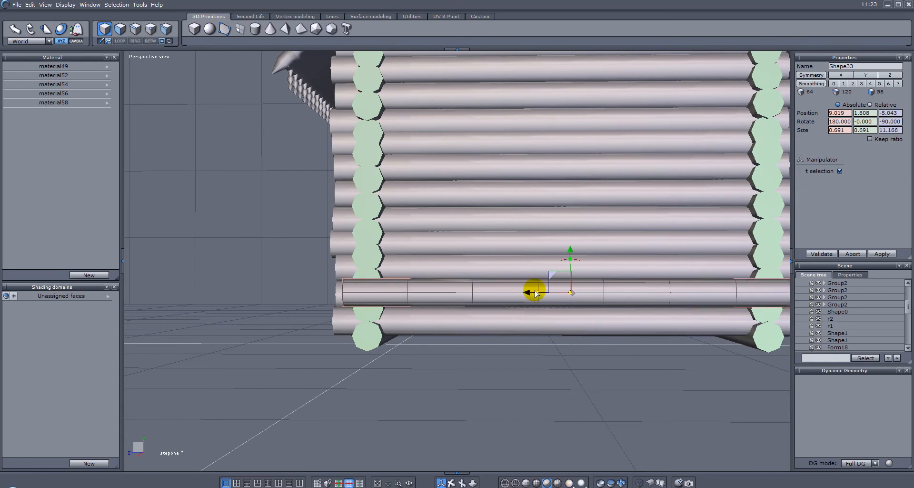
# - Select the cylinder's lowest lengthwise edges, turn off soft selection and raise them to about Y 1.555
pyautogui.moveTo(616, 320); pyautogui.dragTo(428, 300, button='middle')
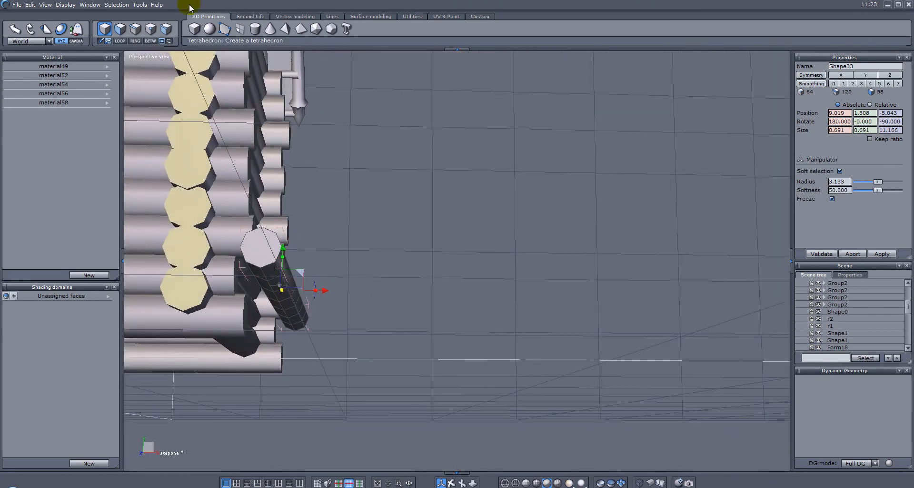
pyautogui.click(136, 30)
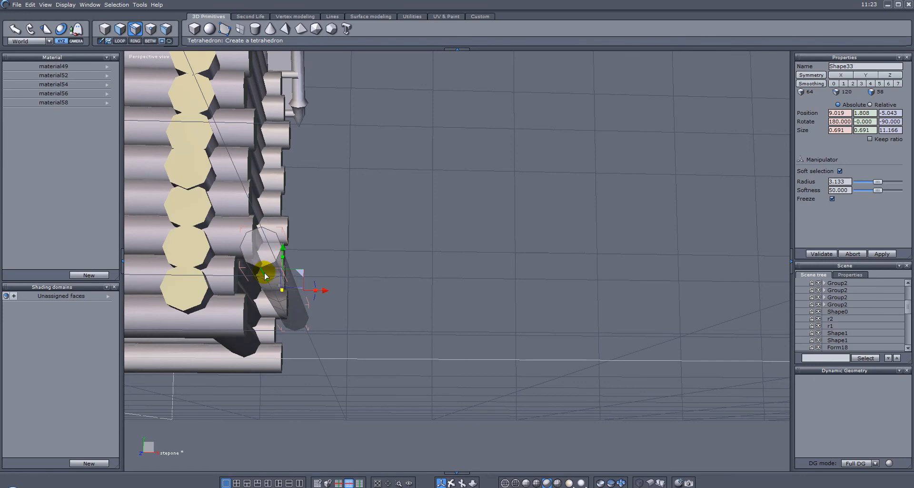
pyautogui.press('l')
pyautogui.moveTo(457, 323); pyautogui.dragTo(530, 291, button='middle')
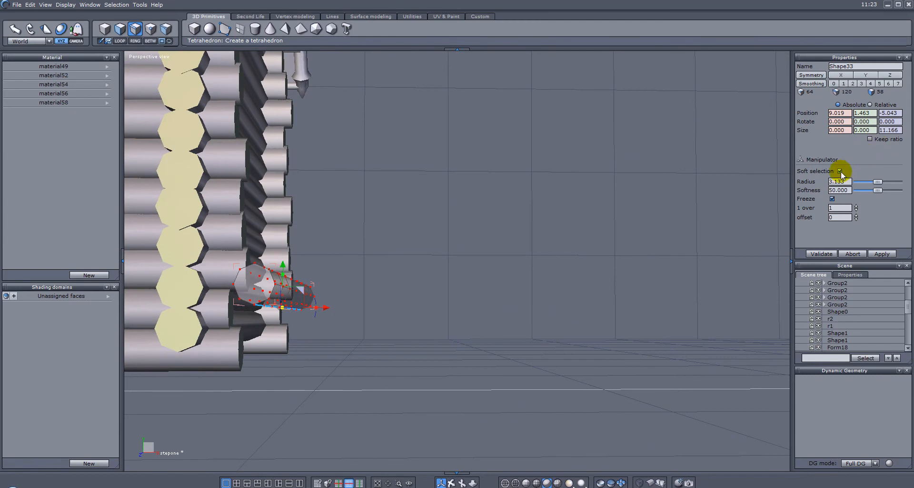
pyautogui.moveTo(283, 259); pyautogui.dragTo(283, 261)
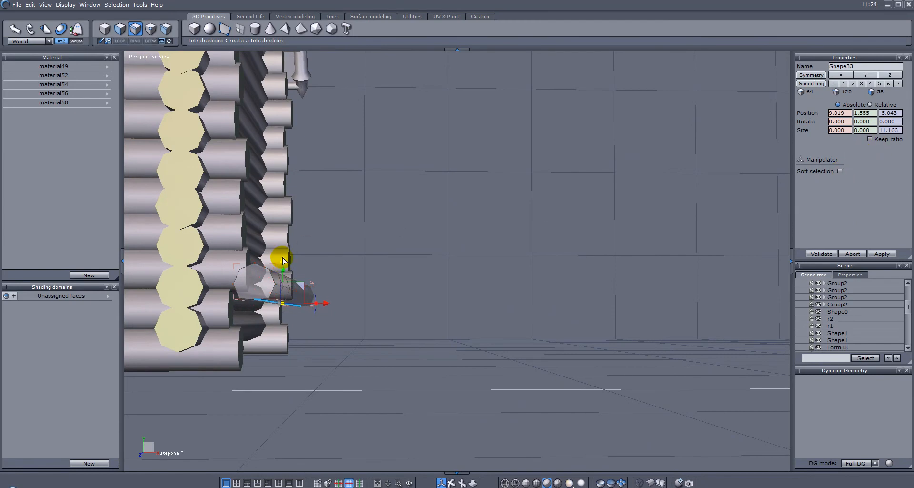
# - Select the three lengthwise edge lines on the cylinder's underside and raise them to about Y 1.765 to flatten it
pyautogui.scroll(6, 283, 275)
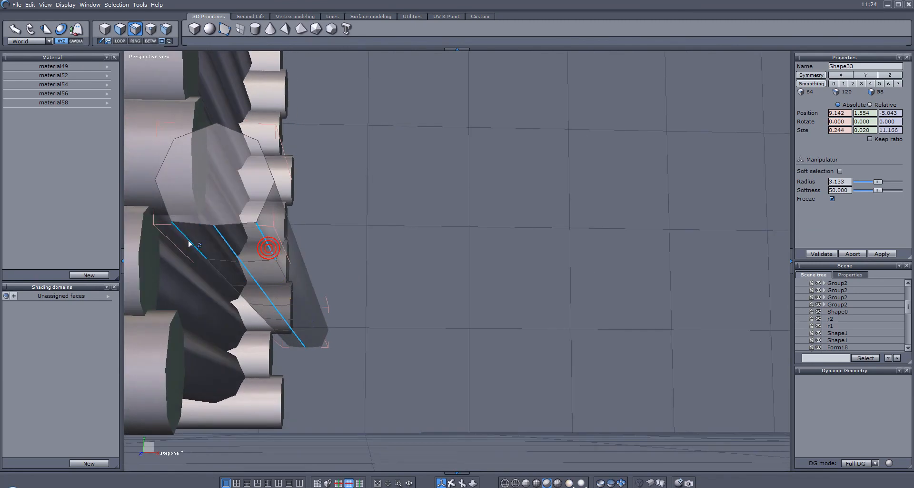
pyautogui.press('l')
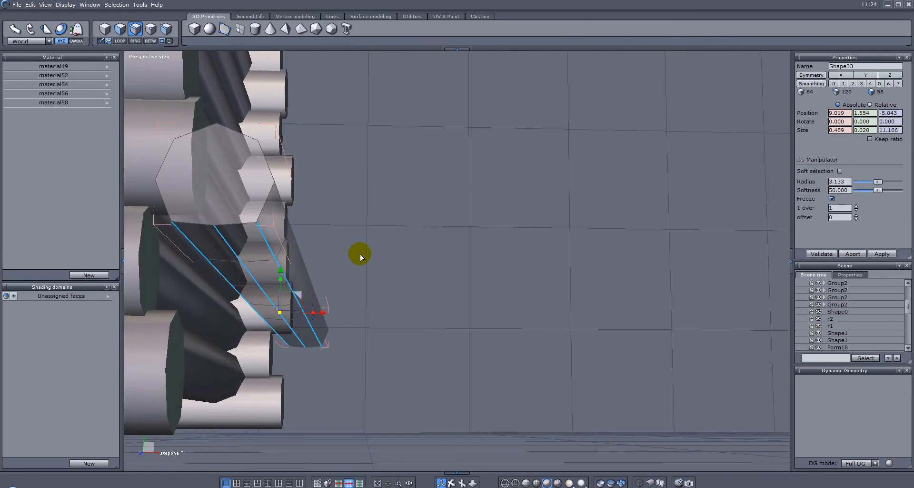
pyautogui.scroll(-6, 360, 257)
pyautogui.moveTo(313, 245); pyautogui.dragTo(314, 244)
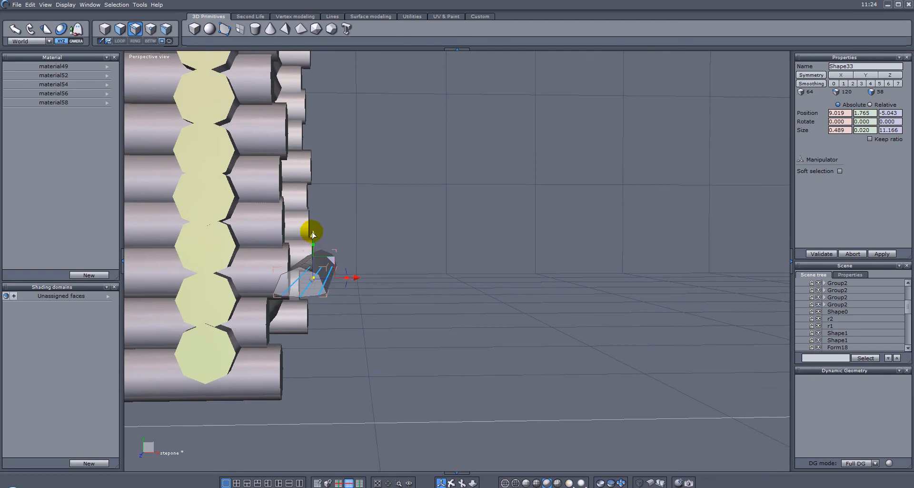
# - Move the flattened log down to the base of the gable wall at about X 7.827, Y 0.616
pyautogui.moveTo(313, 236); pyautogui.dragTo(208, 284, button='middle')
pyautogui.press('Escape')
pyautogui.moveTo(395, 243); pyautogui.dragTo(394, 292)
pyautogui.moveTo(393, 292); pyautogui.dragTo(325, 295, button='middle')
pyautogui.moveTo(349, 337); pyautogui.dragTo(282, 337)
# - Scale the flattened log up to about 11.766 long and move it out in front of the wall to about X 9.887
pyautogui.moveTo(383, 306); pyautogui.dragTo(410, 327, button='middle')
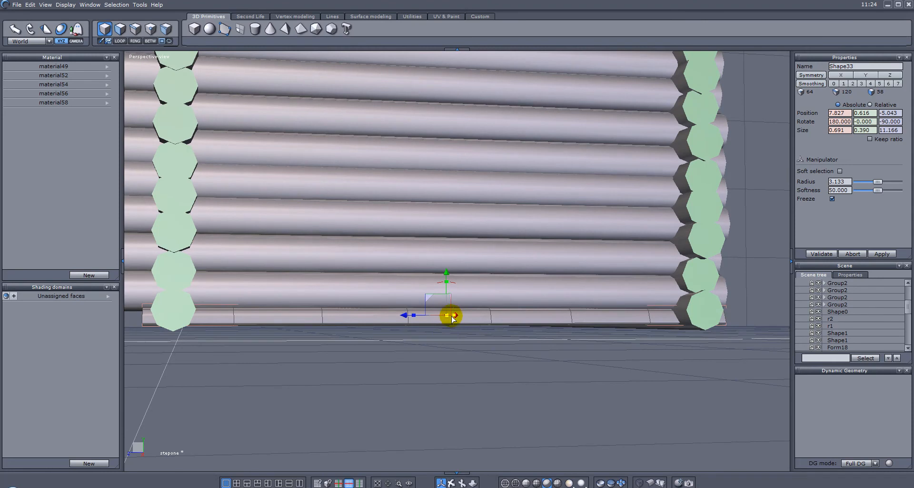
pyautogui.moveTo(448, 316); pyautogui.dragTo(459, 316)
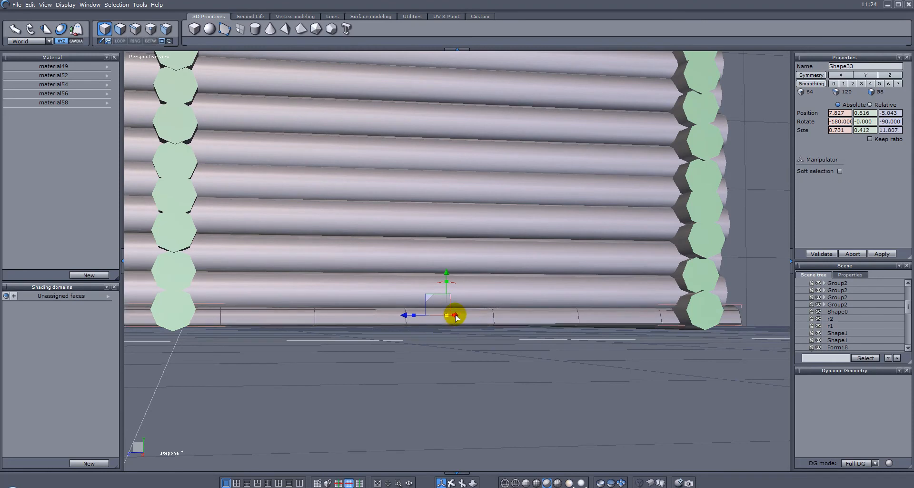
pyautogui.moveTo(380, 322); pyautogui.dragTo(374, 236, button='middle')
pyautogui.moveTo(293, 193); pyautogui.dragTo(643, 190, button='middle')
pyautogui.moveTo(583, 235); pyautogui.dragTo(667, 206, button='middle')
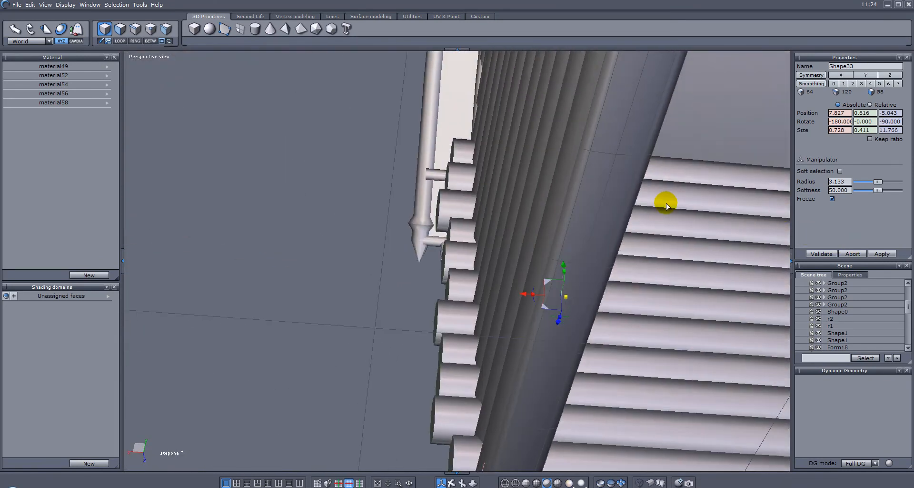
pyautogui.scroll(-3, 667, 206)
pyautogui.moveTo(543, 250); pyautogui.dragTo(502, 217)
pyautogui.moveTo(501, 217); pyautogui.dragTo(824, 286, button='middle')
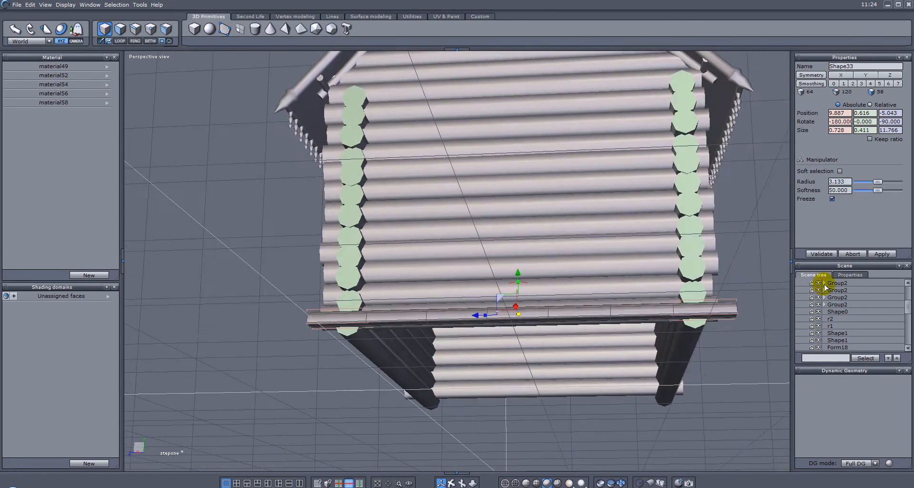
# - Select the faces on the flattened log's underside and delete them
pyautogui.click(125, 29)
pyautogui.moveTo(306, 369); pyautogui.dragTo(342, 379, button='middle')
pyautogui.moveTo(260, 353); pyautogui.dragTo(762, 317)
pyautogui.moveTo(452, 389); pyautogui.dragTo(771, 318, button='middle')
pyautogui.click(772, 318)
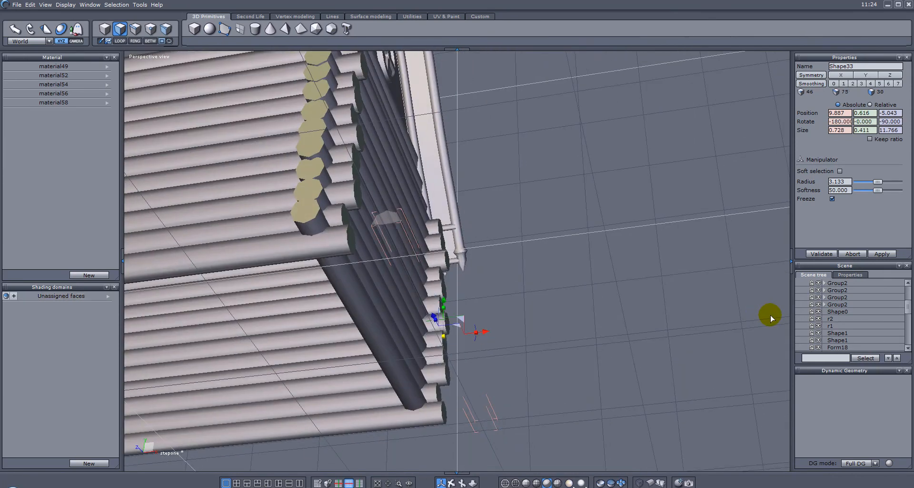
# - Close the open hole along the flattened log's underside with the Close tool and return to whole-object selection
pyautogui.click(297, 17)
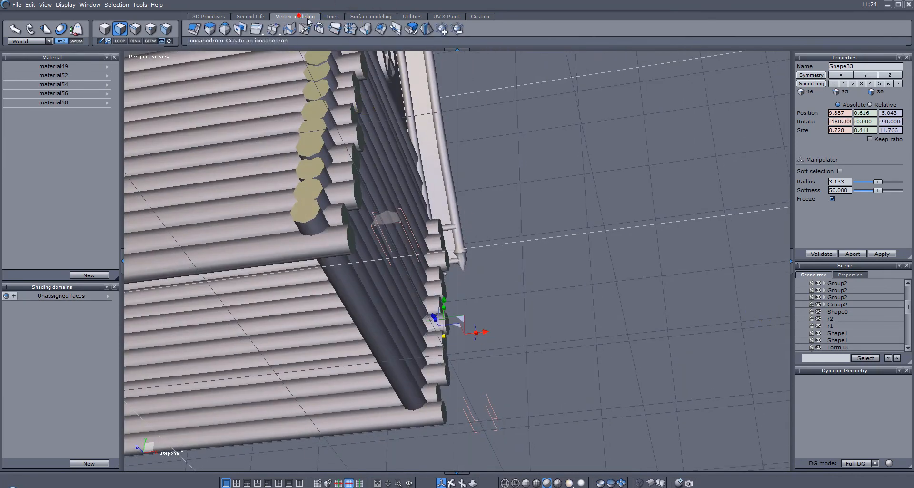
pyautogui.click(381, 30)
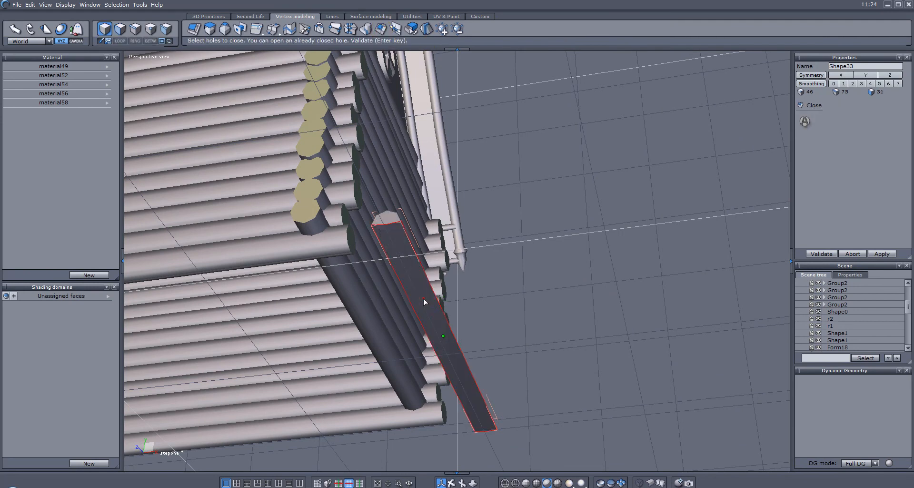
pyautogui.press('Return')
pyautogui.moveTo(432, 232); pyautogui.dragTo(380, 320, button='middle')
pyautogui.press('F1')
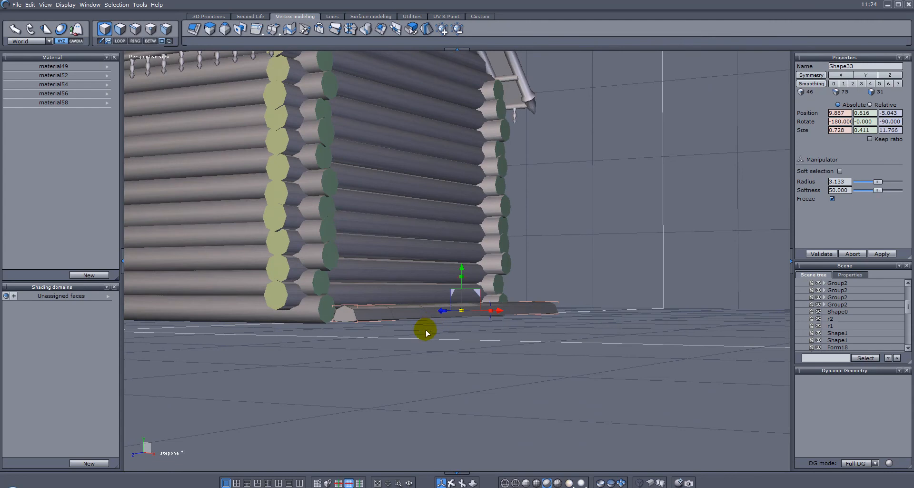
pyautogui.moveTo(390, 349); pyautogui.dragTo(429, 162, button='middle')
pyautogui.scroll(-3, 426, 349)
pyautogui.moveTo(482, 268); pyautogui.dragTo(341, 380, button='middle')
pyautogui.scroll(3, 349, 344)
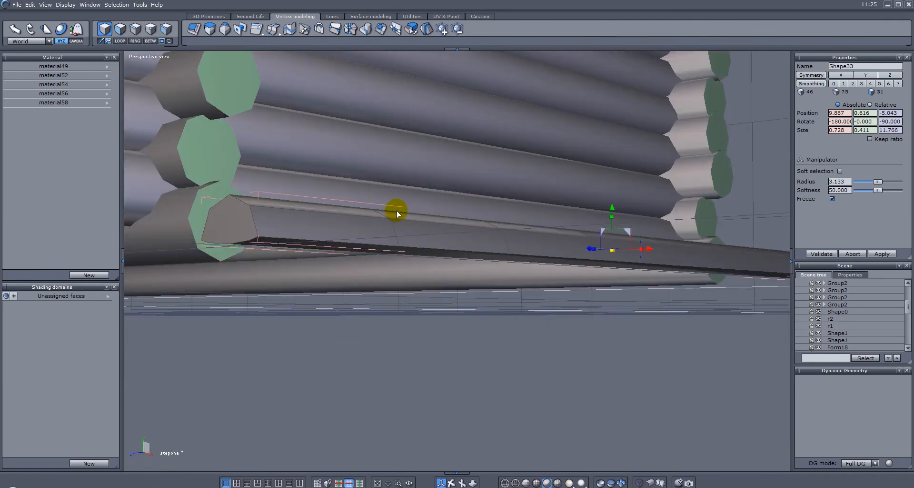
# - Move the flattened log back against the base of the gable wall, to about X 7.853
pyautogui.keyDown('alt'); pyautogui.moveTo(379, 274); pyautogui.dragTo(499, 217); pyautogui.keyUp('alt')
pyautogui.keyDown('alt'); pyautogui.moveTo(430, 260); pyautogui.dragTo(490, 272, button='right'); pyautogui.keyUp('alt')
pyautogui.scroll(-2, 494, 296)
pyautogui.moveTo(589, 369); pyautogui.dragTo(447, 374)
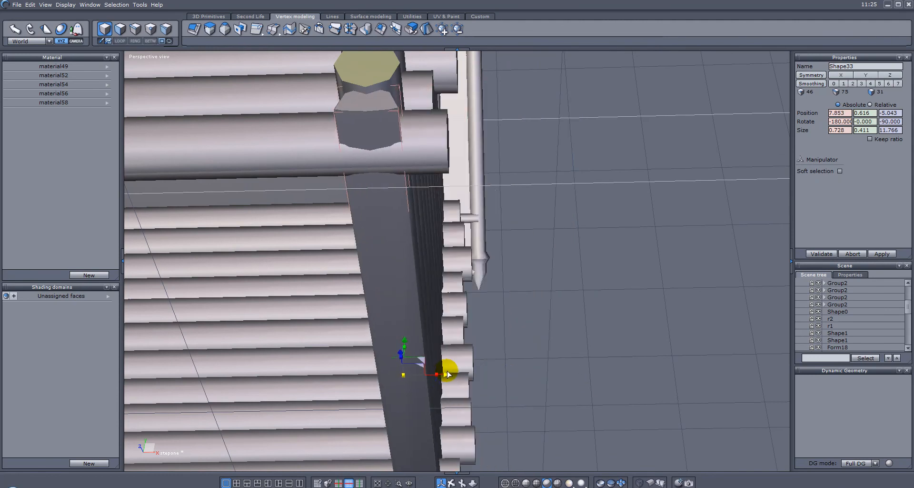
# - Resize the flattened log to about 0.490 high and 11.718 long, placing it at about Y 0.548, Z -4.848
pyautogui.keyDown('alt'); pyautogui.moveTo(301, 320); pyautogui.dragTo(528, 320); pyautogui.keyUp('alt')
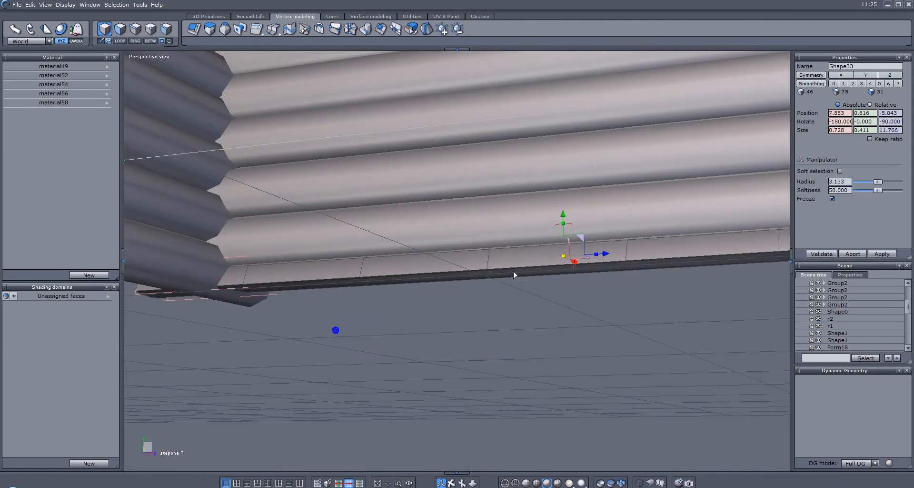
pyautogui.moveTo(563, 214); pyautogui.dragTo(594, 216)
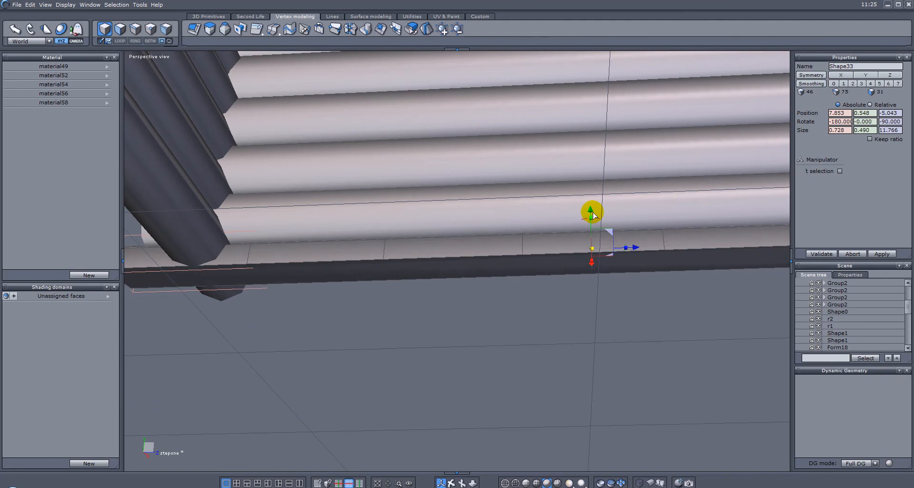
pyautogui.keyDown('alt'); pyautogui.moveTo(455, 265); pyautogui.dragTo(478, 276); pyautogui.keyUp('alt')
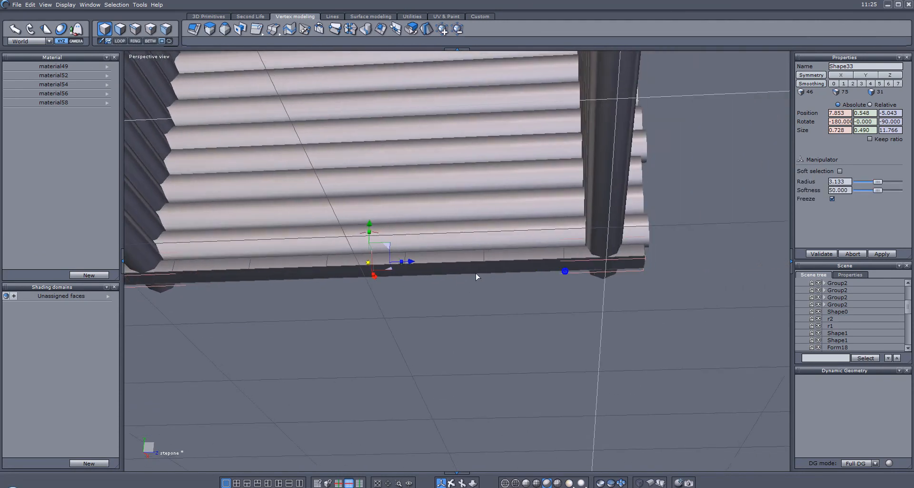
pyautogui.moveTo(417, 263)
pyautogui.mouseDown()
pyautogui.moveTo(427, 262)
pyautogui.moveTo(414, 262)
pyautogui.mouseUp()
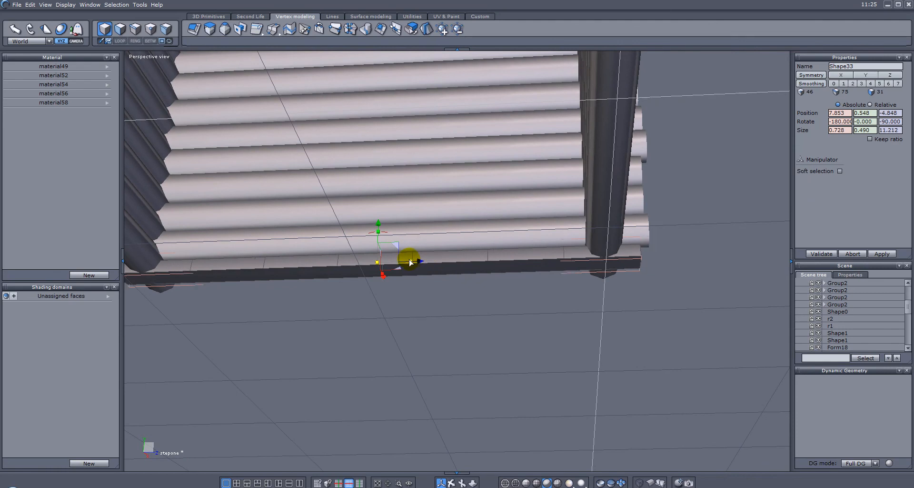
# - Copy the flattened log to the base of the opposite gable wall at about X -7.647
pyautogui.scroll(-3, 477, 291)
pyautogui.keyDown('alt'); pyautogui.moveTo(582, 296); pyautogui.dragTo(288, 340); pyautogui.keyUp('alt')
pyautogui.keyDown('alt'); pyautogui.moveTo(284, 335); pyautogui.dragTo(426, 293, button='middle'); pyautogui.keyUp('alt')
pyautogui.moveTo(675, 218); pyautogui.dragTo(368, 233)
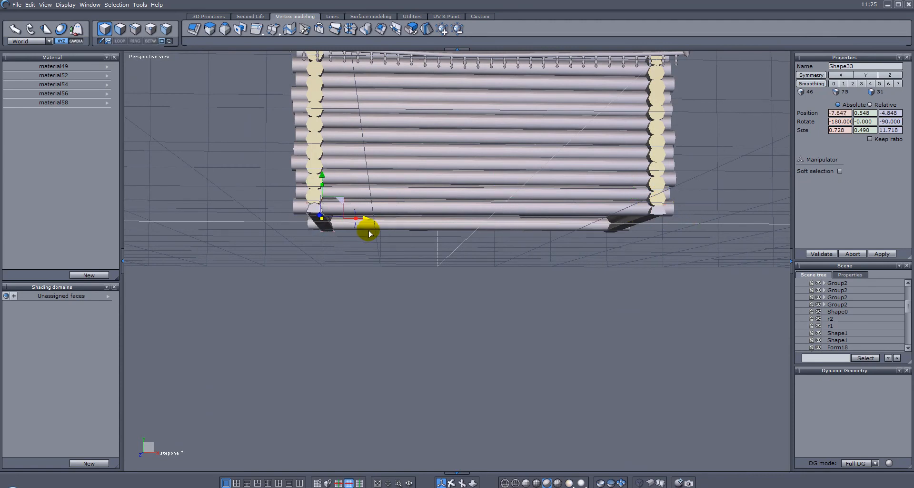
# - Examine how both flattened logs fit under the gable walls and the house corners from several sides
pyautogui.keyDown('alt'); pyautogui.moveTo(282, 222); pyautogui.dragTo(522, 256); pyautogui.keyUp('alt')
pyautogui.keyDown('alt'); pyautogui.moveTo(407, 236); pyautogui.dragTo(295, 235); pyautogui.keyUp('alt')
pyautogui.scroll(3, 544, 225)
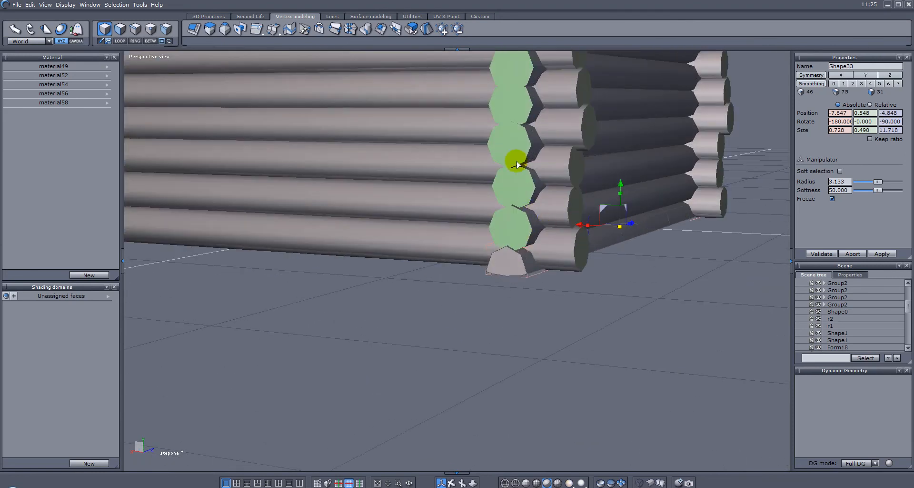
pyautogui.keyDown('alt'); pyautogui.moveTo(597, 261); pyautogui.dragTo(619, 248); pyautogui.keyUp('alt')
pyautogui.scroll(-5, 619, 248)
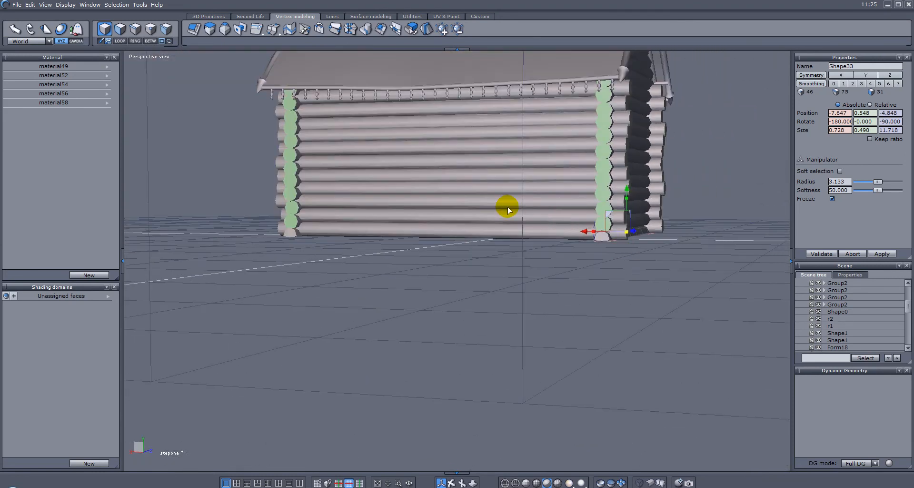
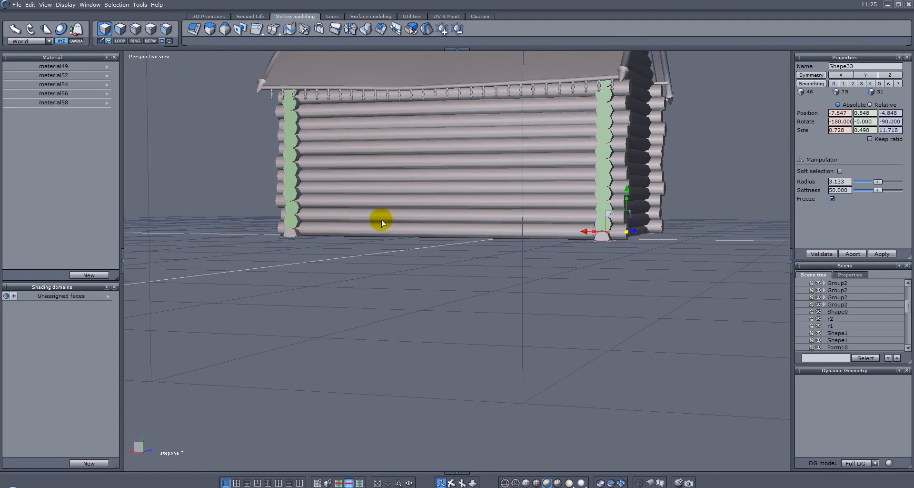
pyautogui.keyDown('alt'); pyautogui.moveTo(699, 233); pyautogui.dragTo(411, 246); pyautogui.keyUp('alt')
pyautogui.keyDown('alt'); pyautogui.moveTo(619, 246); pyautogui.dragTo(266, 254); pyautogui.keyUp('alt')
pyautogui.moveTo(359, 196); pyautogui.dragTo(398, 241, button='middle')
pyautogui.keyDown('alt'); pyautogui.moveTo(403, 237); pyautogui.dragTo(550, 167); pyautogui.keyUp('alt')
pyautogui.scroll(-4, 562, 224)
pyautogui.moveTo(550, 167); pyautogui.dragTo(551, 212, button='middle')
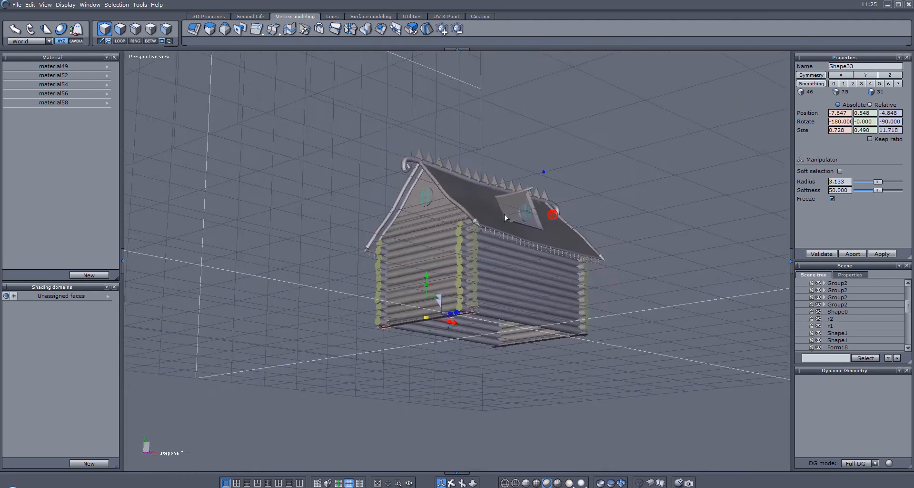
# - Extract a curve from the lengthwise edges of the log on the dormer's ridge
pyautogui.keyDown('alt'); pyautogui.moveTo(551, 212); pyautogui.dragTo(575, 294); pyautogui.keyUp('alt')
pyautogui.scroll(3, 507, 217)
pyautogui.scroll(3, 507, 212)
pyautogui.keyDown('alt'); pyautogui.moveTo(497, 207); pyautogui.dragTo(504, 179); pyautogui.keyUp('alt')
pyautogui.moveTo(504, 178); pyautogui.dragTo(467, 289, button='middle')
pyautogui.keyDown('alt'); pyautogui.moveTo(463, 279); pyautogui.dragTo(488, 334); pyautogui.keyUp('alt')
pyautogui.click(437, 223)
pyautogui.scroll(3, 495, 237)
pyautogui.click(138, 25)
pyautogui.doubleClick(317, 200)
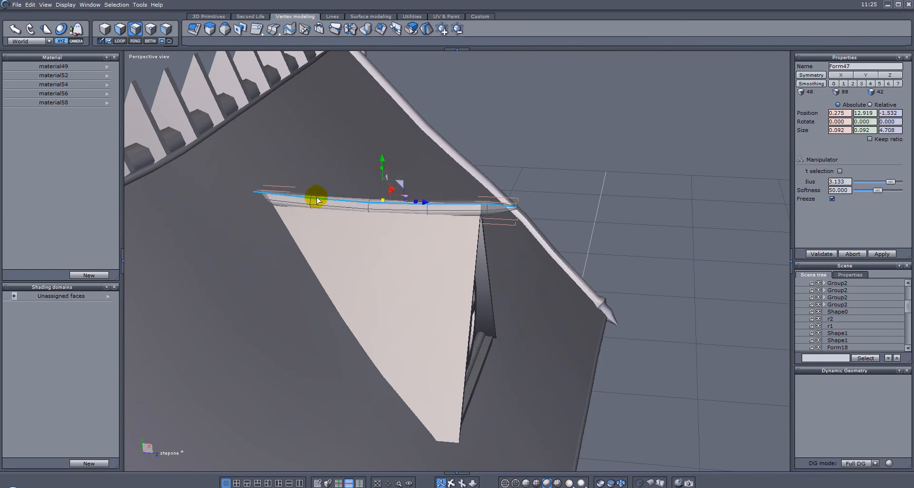
pyautogui.click(330, 17)
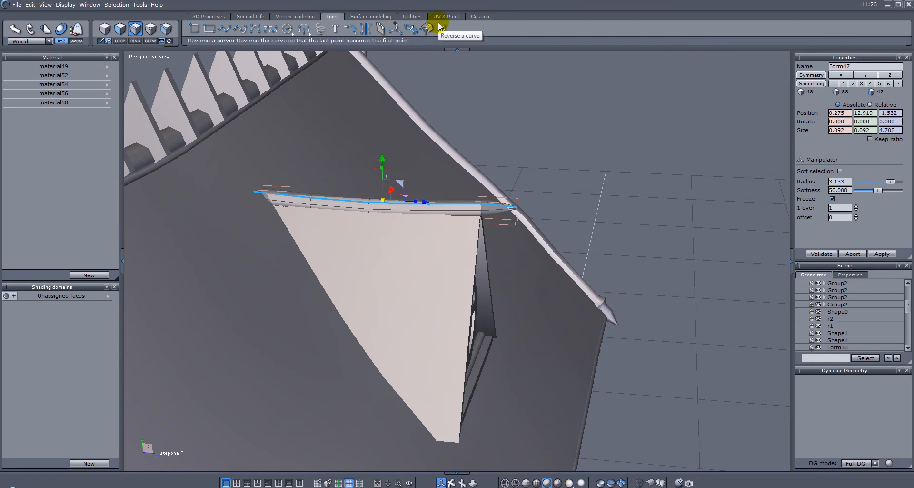
pyautogui.click(423, 29)
# - Move the extracted curve clear of the dormer to about Y 13.927, Z 2.652
pyautogui.moveTo(424, 202); pyautogui.dragTo(670, 192)
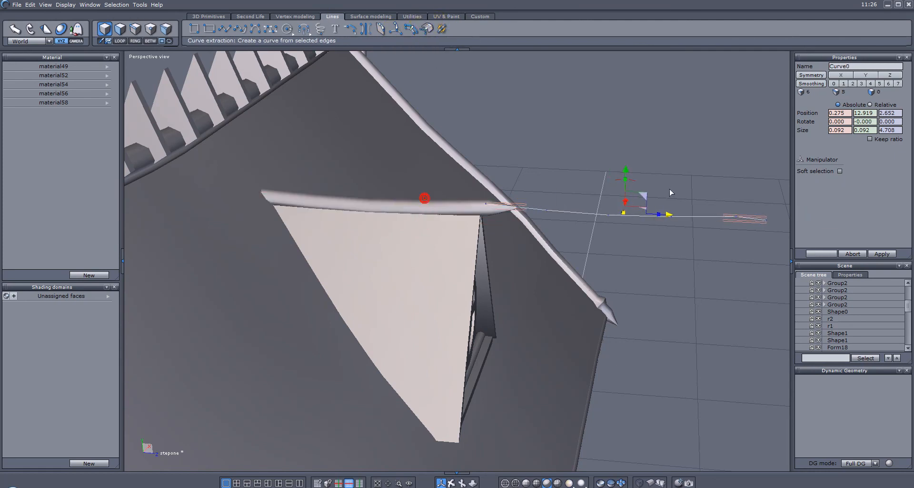
pyautogui.moveTo(626, 170); pyautogui.dragTo(630, 116)
pyautogui.scroll(-3, 643, 148)
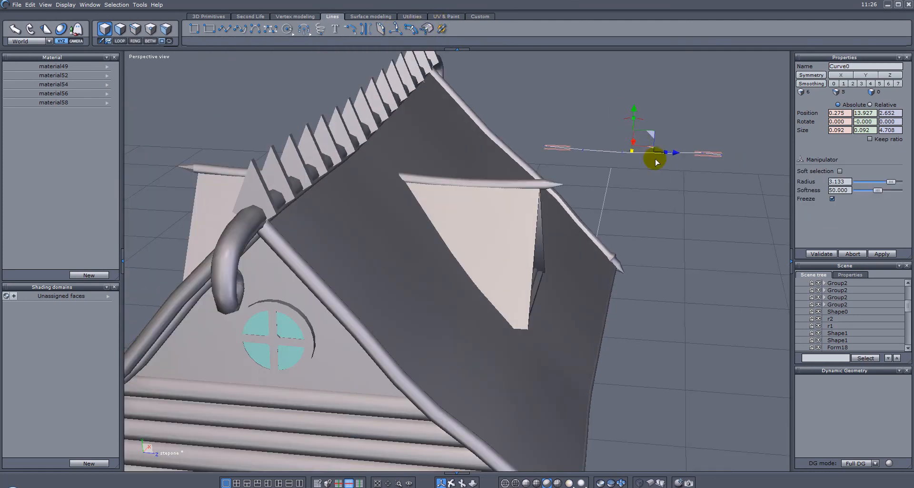
pyautogui.moveTo(670, 179); pyautogui.dragTo(605, 232, button='middle')
pyautogui.scroll(3, 604, 230)
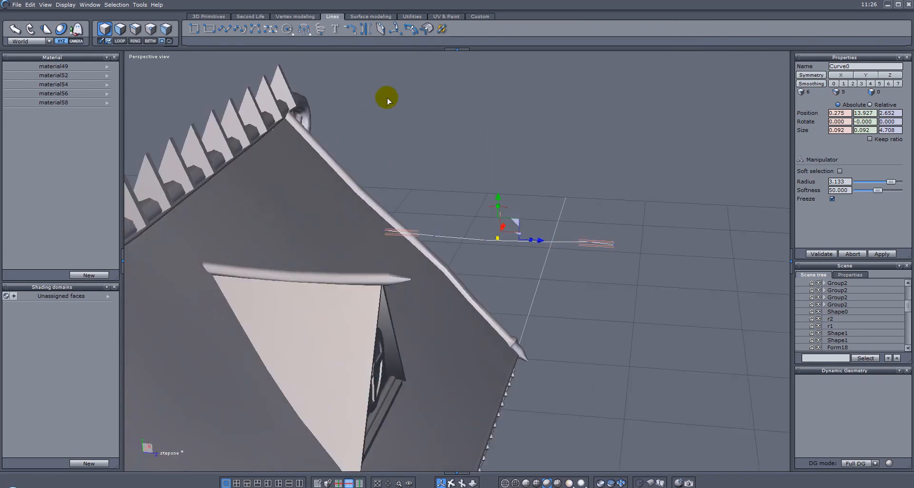
# - Create a narrow upright cone beside the house with 8 points per section and 8 sections
pyautogui.click(209, 16)
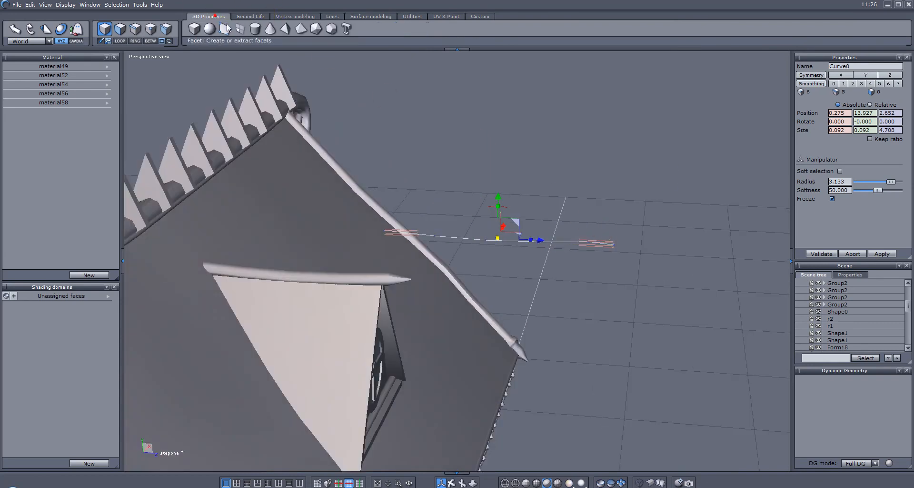
pyautogui.click(270, 30)
pyautogui.moveTo(660, 132); pyautogui.dragTo(677, 150)
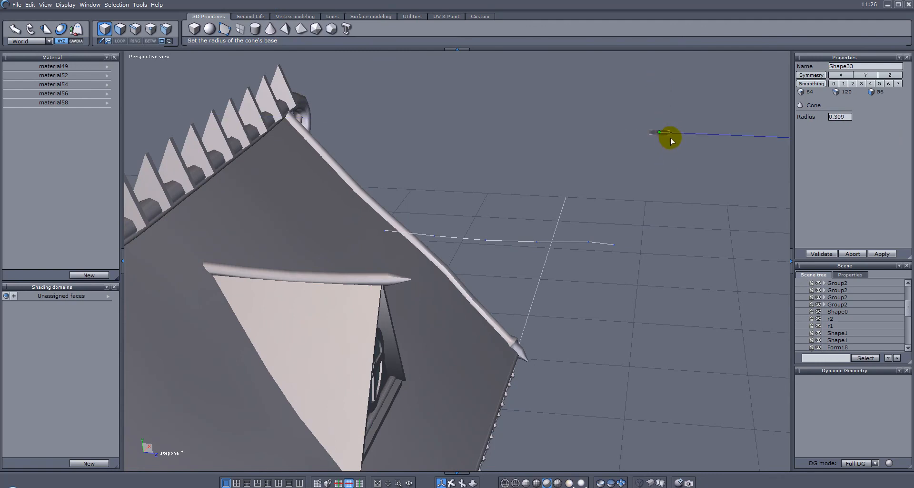
pyautogui.click(666, 71)
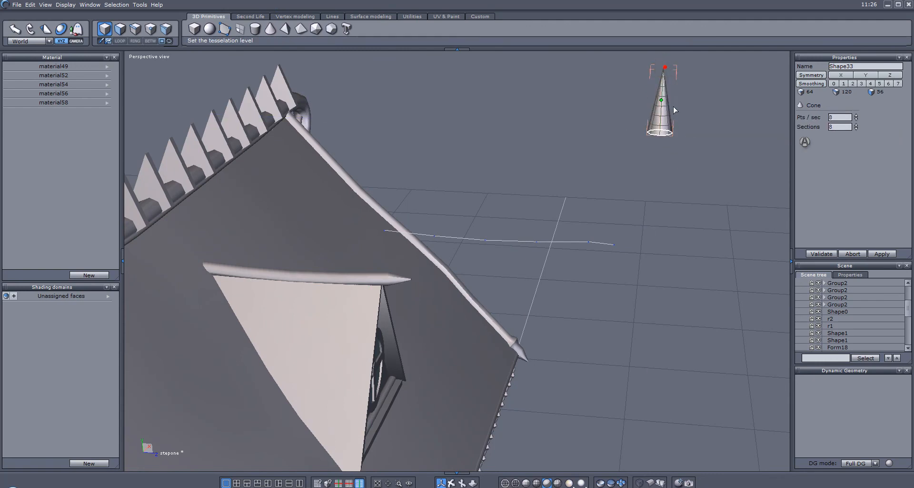
pyautogui.click(724, 238)
# - Scale the cone to about 0.353 wide and 1.487 high and lower it to about Y 12.292
pyautogui.moveTo(661, 102); pyautogui.dragTo(620, 100)
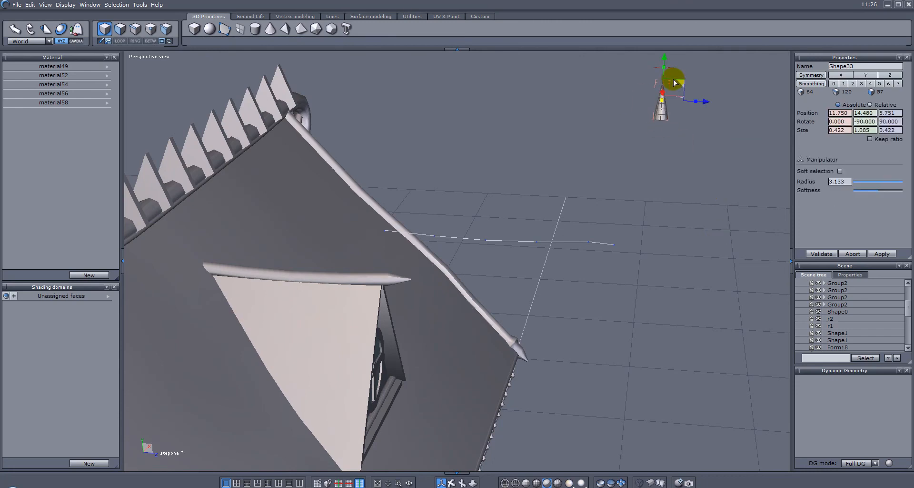
pyautogui.moveTo(665, 54); pyautogui.dragTo(649, 187)
pyautogui.scroll(2, 678, 170)
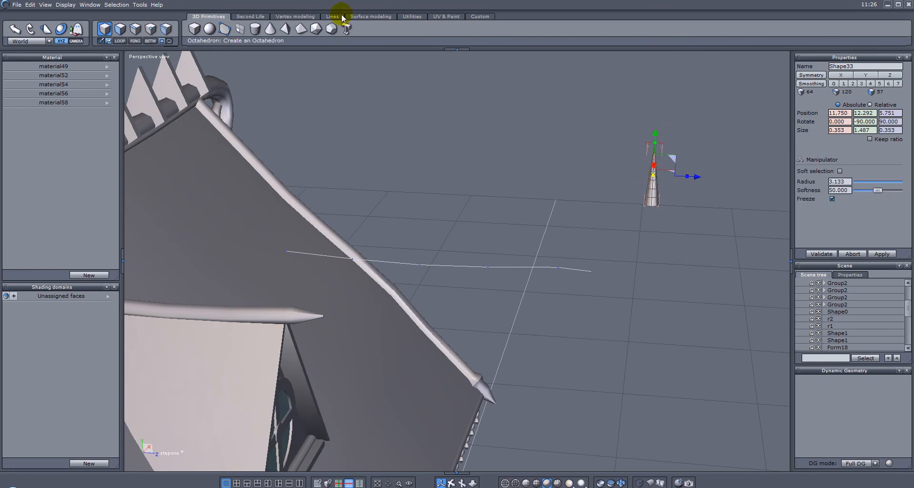
# - Try copying the cone onto the points of the extracted curve using the first repeat mode
pyautogui.click(412, 17)
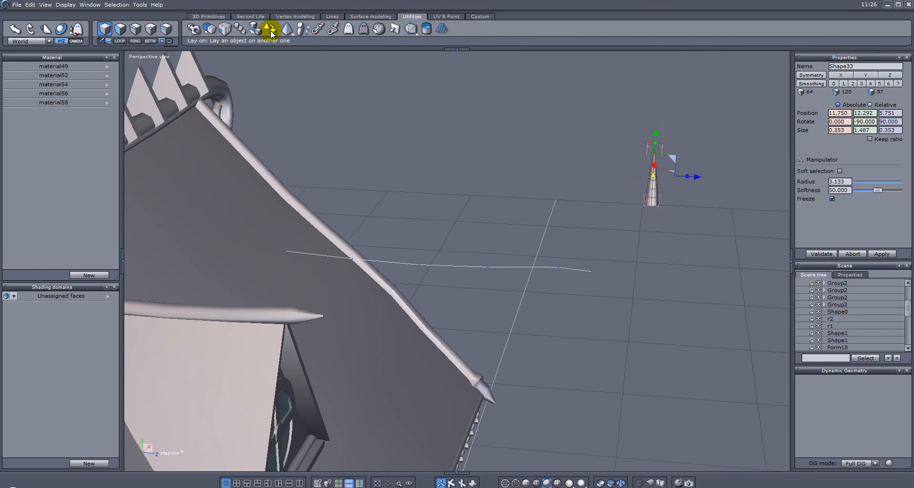
pyautogui.click(584, 268)
pyautogui.click(580, 313)
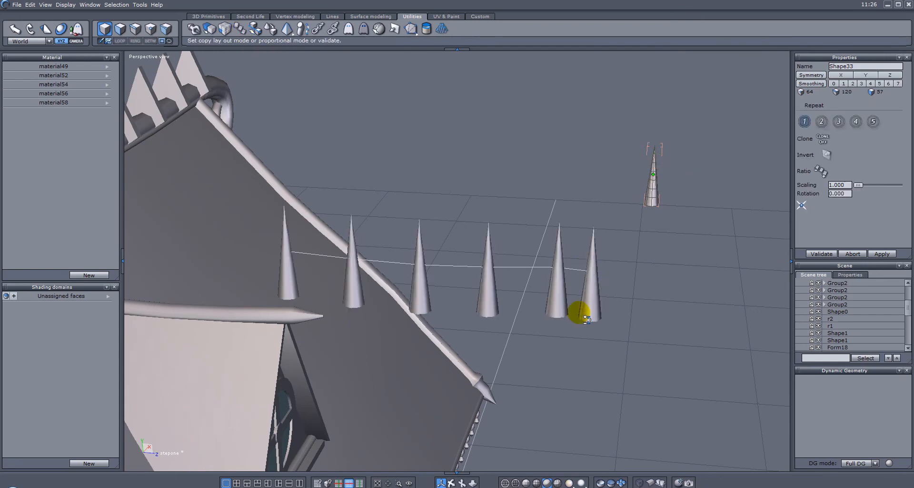
pyautogui.press('Return')
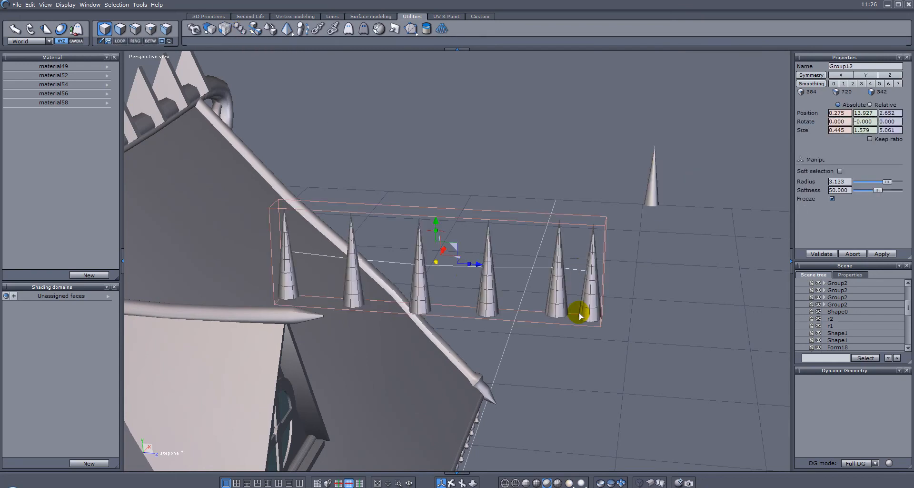
# - Scale the row of cones to about 3.705 long and move it over the dormer ridge at about X 0.360, Y 13.422
pyautogui.moveTo(439, 264); pyautogui.dragTo(272, 257)
pyautogui.keyDown('alt'); pyautogui.moveTo(286, 307); pyautogui.dragTo(529, 295, button='right'); pyautogui.keyUp('alt')
pyautogui.moveTo(598, 238); pyautogui.dragTo(544, 269)
pyautogui.keyDown('alt'); pyautogui.moveTo(336, 276); pyautogui.dragTo(474, 243, button='right'); pyautogui.keyUp('alt')
pyautogui.moveTo(580, 292); pyautogui.dragTo(583, 291)
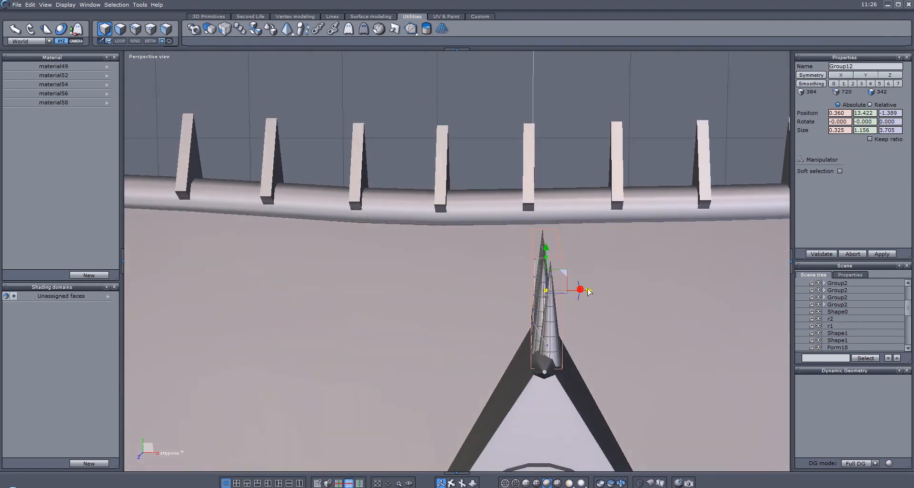
# - Shrink the row of cones to about 2.102 long, lower it to about Y 13.218, and delete the row
pyautogui.scroll(3, 582, 310)
pyautogui.moveTo(533, 267); pyautogui.dragTo(496, 265)
pyautogui.moveTo(547, 252); pyautogui.dragTo(549, 289)
pyautogui.keyDown('alt'); pyautogui.moveTo(552, 291); pyautogui.dragTo(794, 302, button='right'); pyautogui.keyUp('alt')
pyautogui.scroll(-4, 726, 307)
pyautogui.moveTo(726, 310); pyautogui.dragTo(633, 313, button='middle')
pyautogui.keyDown('alt'); pyautogui.moveTo(634, 312); pyautogui.dragTo(604, 312, button='right'); pyautogui.keyUp('alt')
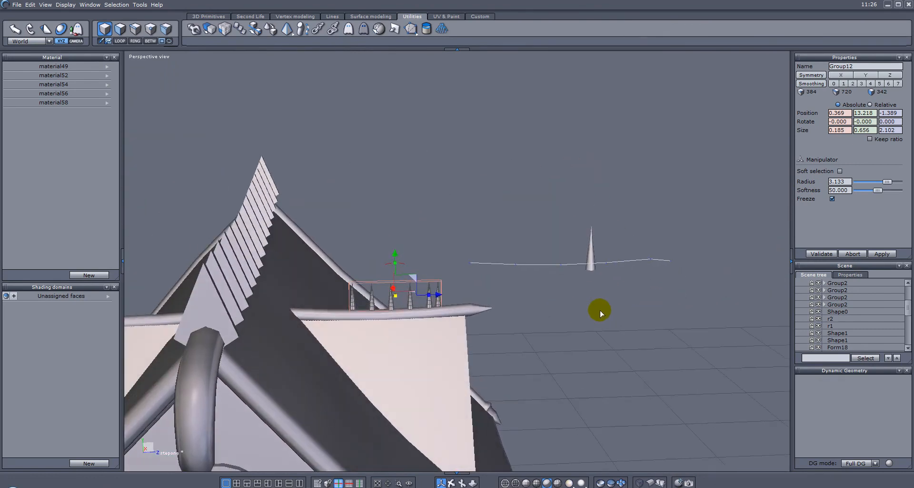
pyautogui.click(601, 313)
# - Select the extracted curve's edges and subdivide them so the curve has 11 points
pyautogui.click(594, 259)
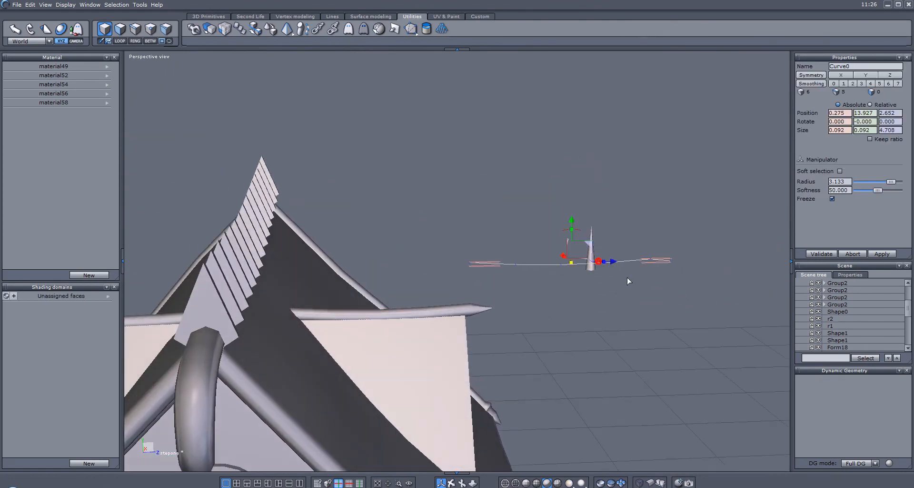
pyautogui.scroll(3, 627, 279)
pyautogui.keyDown('alt'); pyautogui.moveTo(667, 261); pyautogui.dragTo(607, 270, button='right'); pyautogui.keyUp('alt')
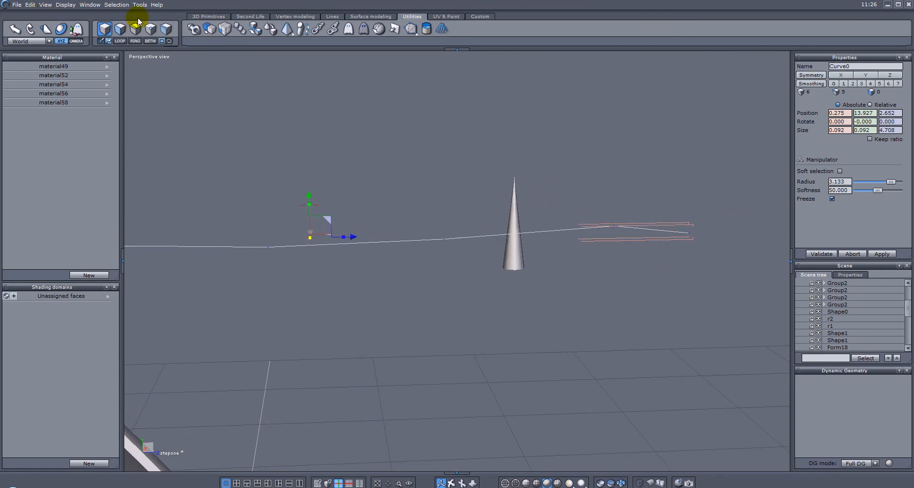
pyautogui.scroll(-3, 384, 135)
pyautogui.keyDown('alt'); pyautogui.moveTo(461, 214); pyautogui.dragTo(446, 238, button='right'); pyautogui.keyUp('alt')
pyautogui.click(449, 172)
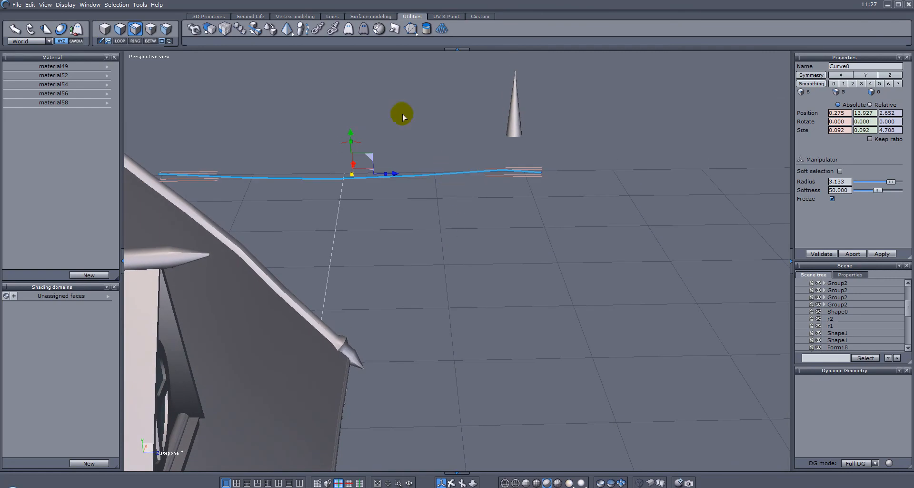
pyautogui.click(333, 17)
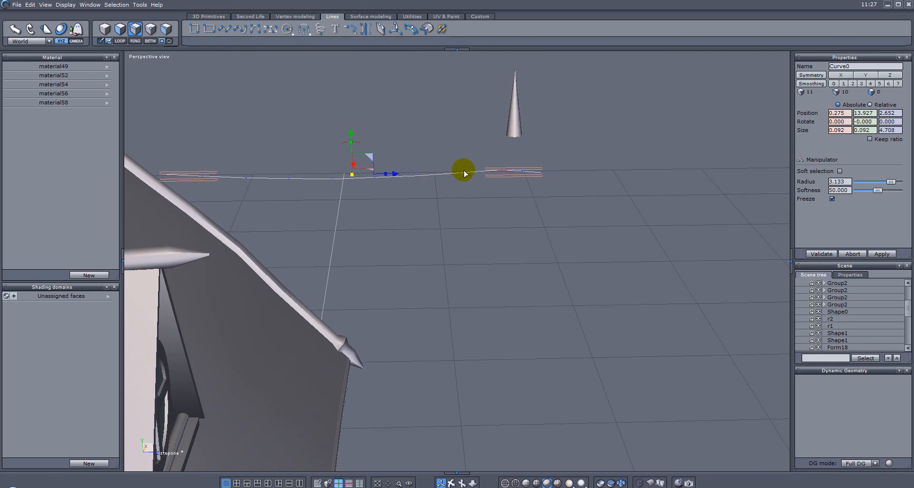
# - Move the cone above the dormer ridge to about X 0.205, Y 13.690, Z -0.659 and scale it to about 1.028 high
pyautogui.keyDown('alt'); pyautogui.moveTo(576, 135); pyautogui.dragTo(562, 138); pyautogui.keyUp('alt')
pyautogui.keyDown('alt'); pyautogui.moveTo(612, 159); pyautogui.dragTo(565, 167); pyautogui.keyUp('alt')
pyautogui.scroll(-3, 601, 163)
pyautogui.keyDown('alt'); pyautogui.moveTo(586, 162); pyautogui.dragTo(535, 187, button='middle'); pyautogui.keyUp('alt')
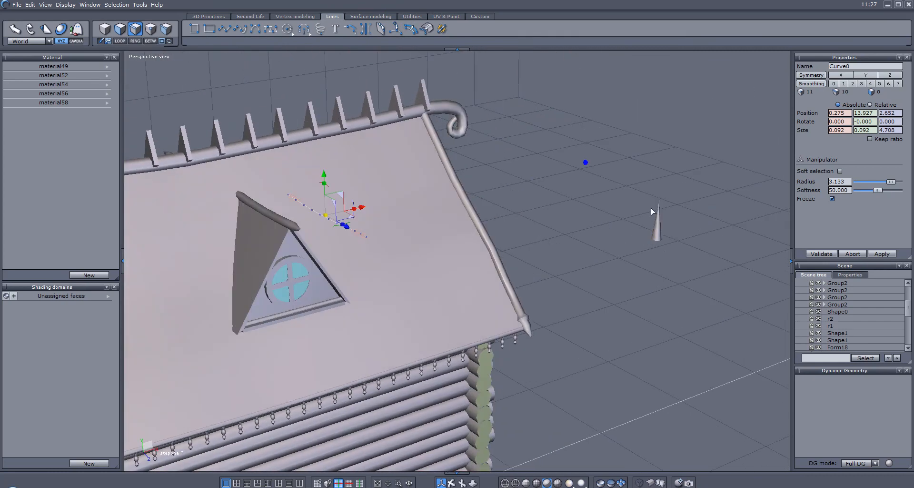
pyautogui.click(659, 232)
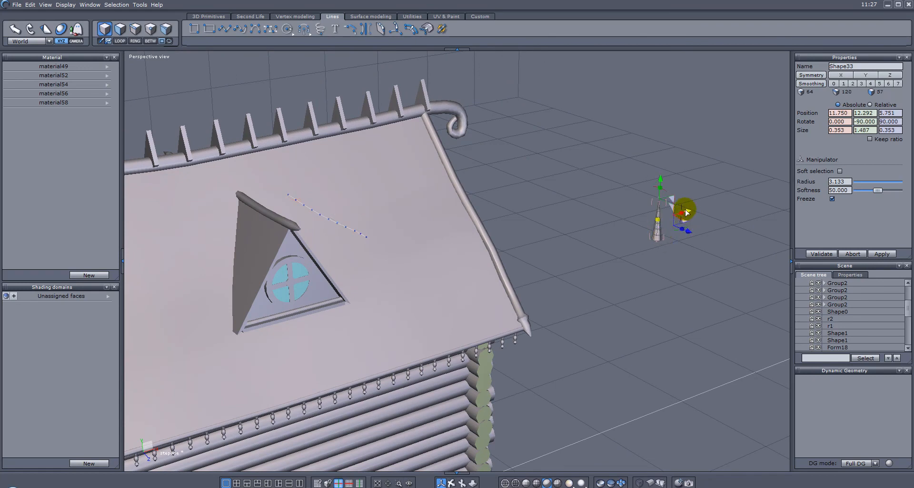
pyautogui.moveTo(687, 222); pyautogui.dragTo(357, 222)
pyautogui.keyDown('alt'); pyautogui.moveTo(349, 225); pyautogui.dragTo(297, 223); pyautogui.keyUp('alt')
pyautogui.moveTo(376, 188); pyautogui.dragTo(250, 184)
pyautogui.scroll(4, 300, 151)
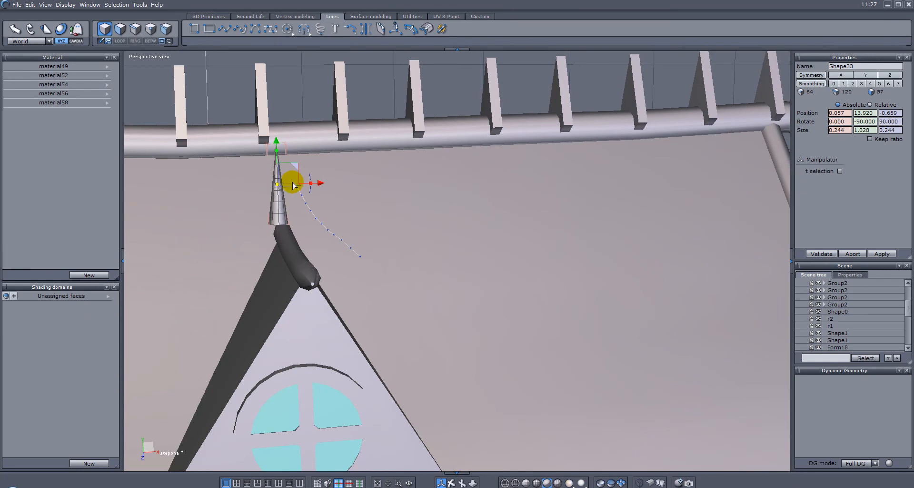
pyautogui.moveTo(297, 165); pyautogui.dragTo(309, 185)
# - Select the cone's base face and scale it down to about 0.098 to taper the cone's lower end
pyautogui.scroll(3, 269, 207)
pyautogui.keyDown('alt'); pyautogui.moveTo(265, 225); pyautogui.dragTo(158, 68); pyautogui.keyUp('alt')
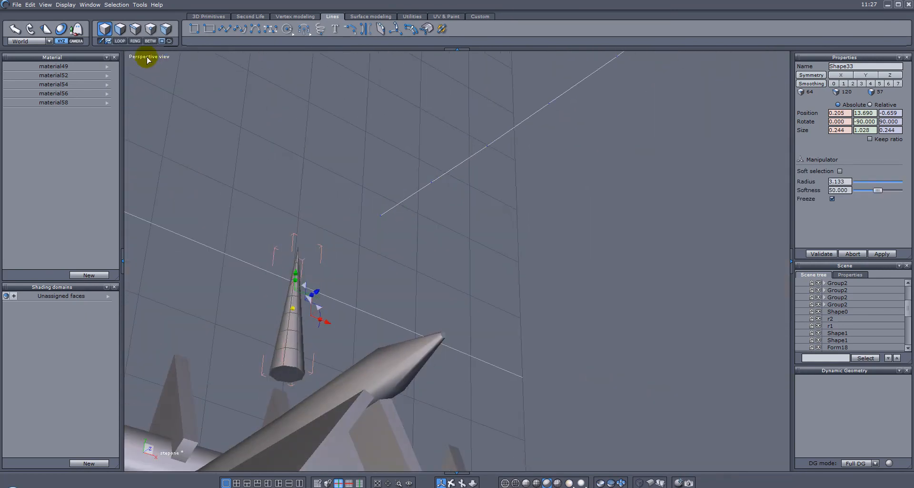
pyautogui.click(120, 30)
pyautogui.click(296, 380)
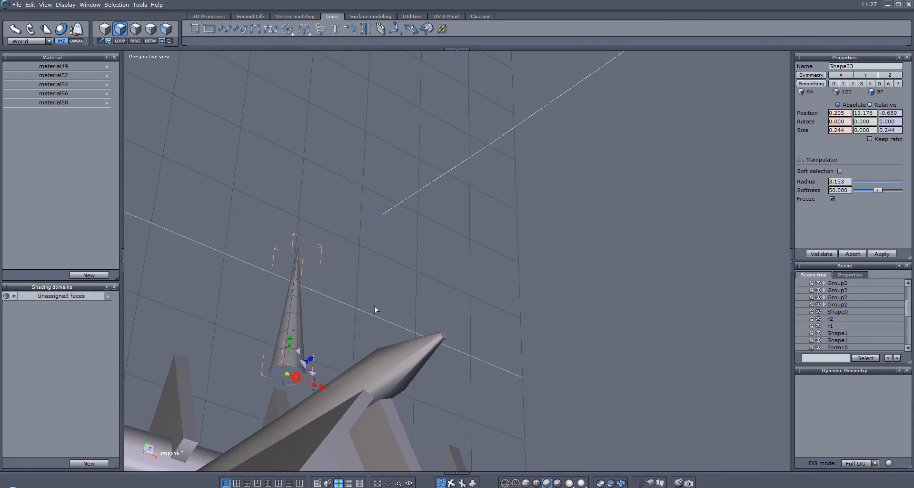
pyautogui.keyDown('alt'); pyautogui.moveTo(378, 302); pyautogui.dragTo(468, 210, button='middle'); pyautogui.keyUp('alt')
pyautogui.keyDown('alt'); pyautogui.moveTo(471, 218); pyautogui.dragTo(495, 323); pyautogui.keyUp('alt')
pyautogui.moveTo(434, 165)
pyautogui.keyDown('alt'); pyautogui.mouseDown()
pyautogui.moveTo(397, 225)
pyautogui.moveTo(357, 246)
pyautogui.moveTo(330, 245)
pyautogui.moveTo(404, 260)
pyautogui.mouseUp(); pyautogui.keyUp('alt')
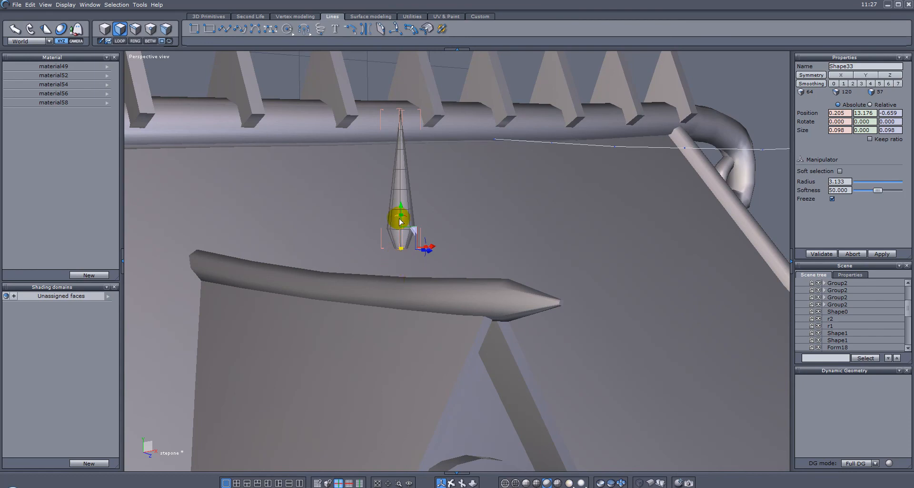
# - Scale down the edge ring around the cone's middle to form a narrow waist and reselect the whole spike
pyautogui.click(137, 30)
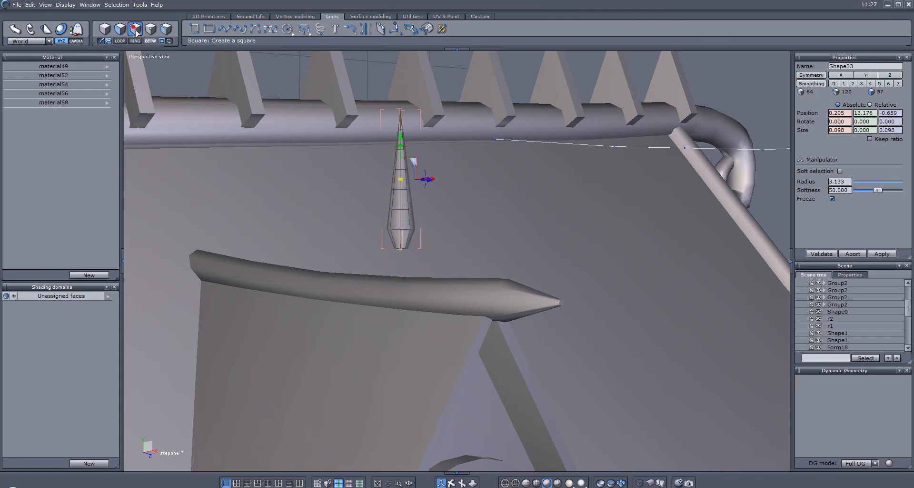
pyautogui.click(404, 211)
pyautogui.doubleClick(403, 212)
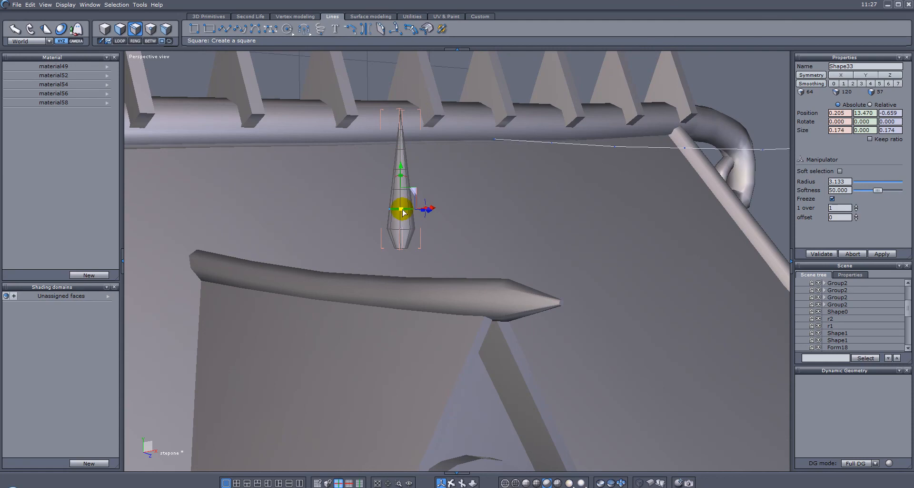
pyautogui.moveTo(368, 209); pyautogui.dragTo(322, 204)
pyautogui.moveTo(398, 165); pyautogui.dragTo(399, 152)
pyautogui.press('Escape')
pyautogui.moveTo(312, 209); pyautogui.dragTo(274, 253, button='middle')
pyautogui.click(279, 215)
pyautogui.click(277, 215)
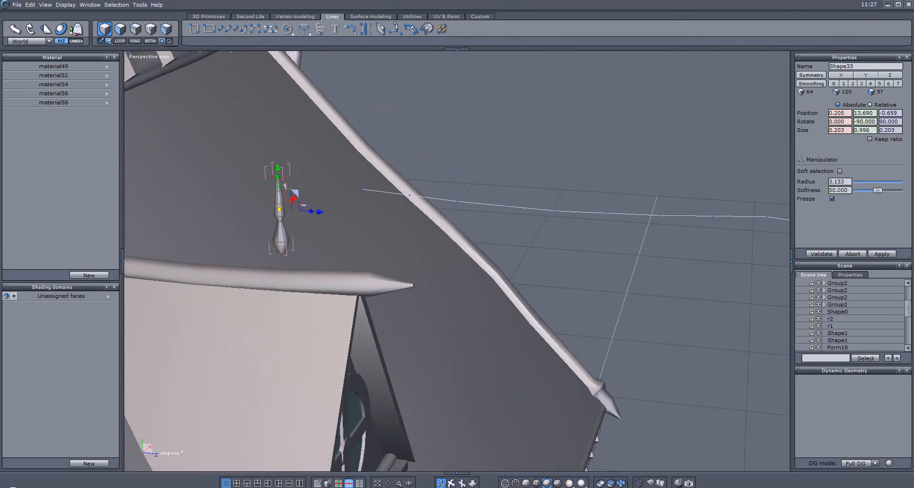
# - Repeat the waisted spike along the subdivided curve to create a row of copies
pyautogui.click(355, 16)
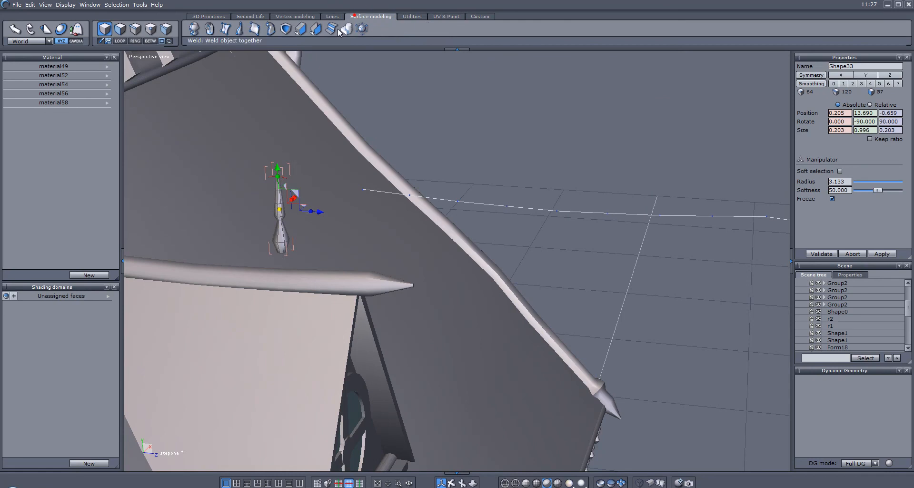
pyautogui.click(412, 18)
pyautogui.click(527, 209)
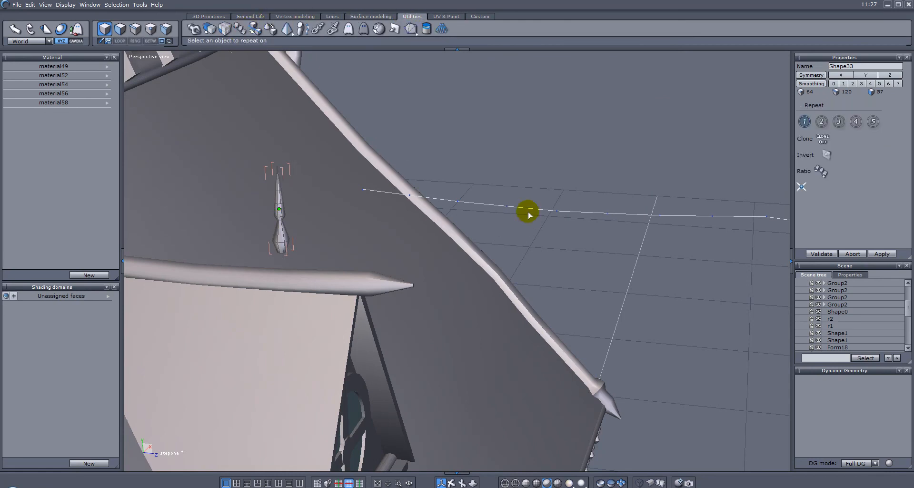
pyautogui.moveTo(580, 259); pyautogui.dragTo(596, 225, button='right')
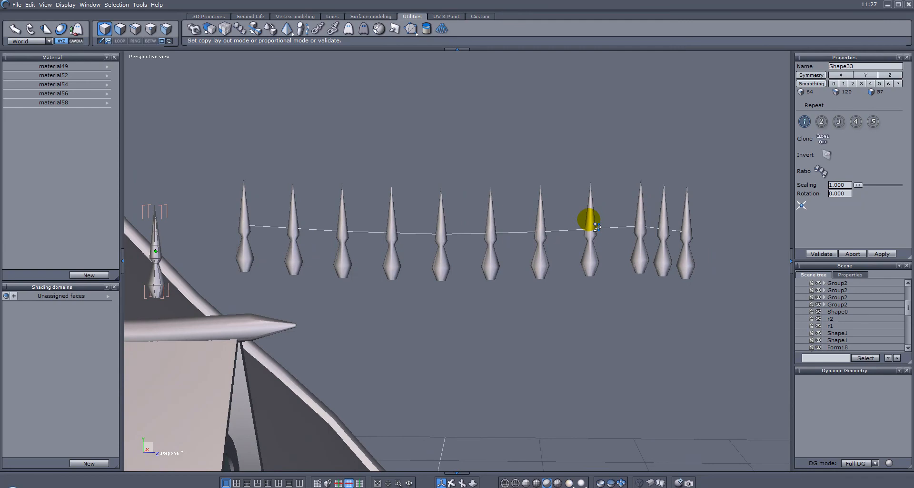
pyautogui.click(591, 223)
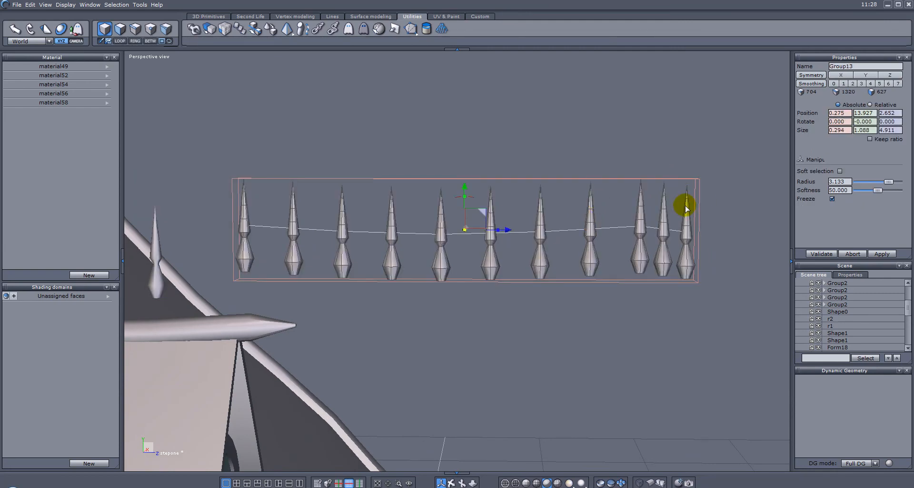
# - Delete the extra spike second from the row's closely spaced end and group the remaining ten spikes
pyautogui.click(664, 257)
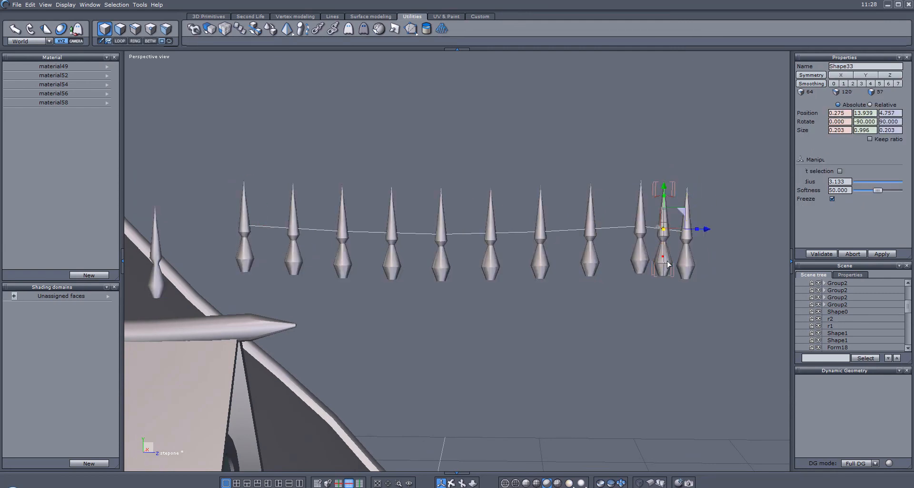
pyautogui.press('Delete')
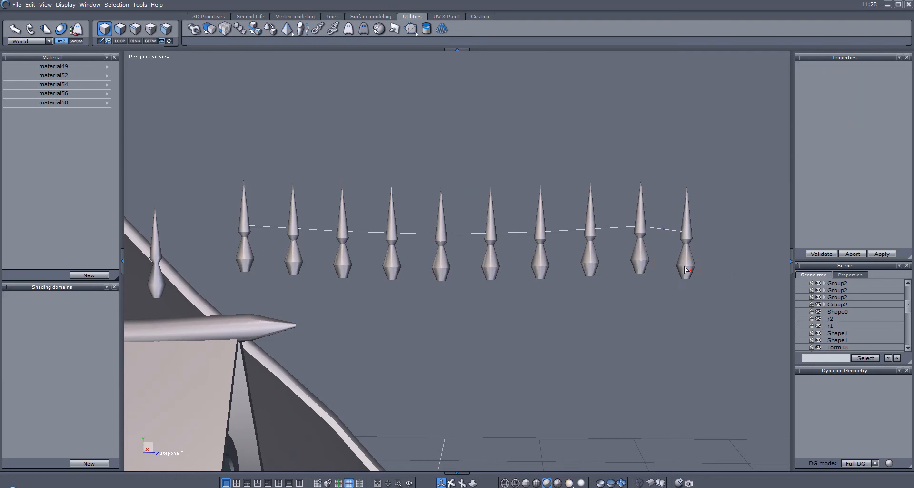
pyautogui.click(641, 257)
pyautogui.keyDown('shift'); pyautogui.click(587, 255); pyautogui.keyUp('shift')
pyautogui.keyDown('shift'); pyautogui.click(541, 260); pyautogui.keyUp('shift')
pyautogui.keyDown('shift'); pyautogui.click(447, 267); pyautogui.keyUp('shift')
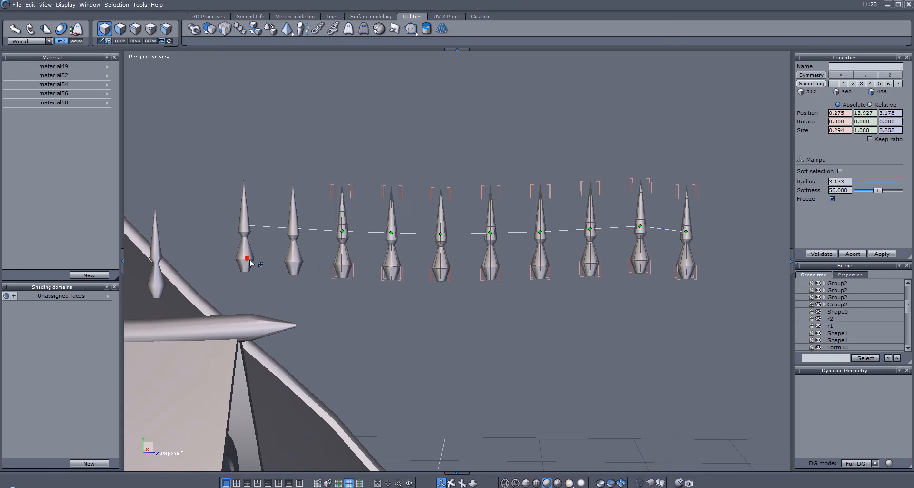
pyautogui.moveTo(338, 284); pyautogui.dragTo(445, 288, button='middle')
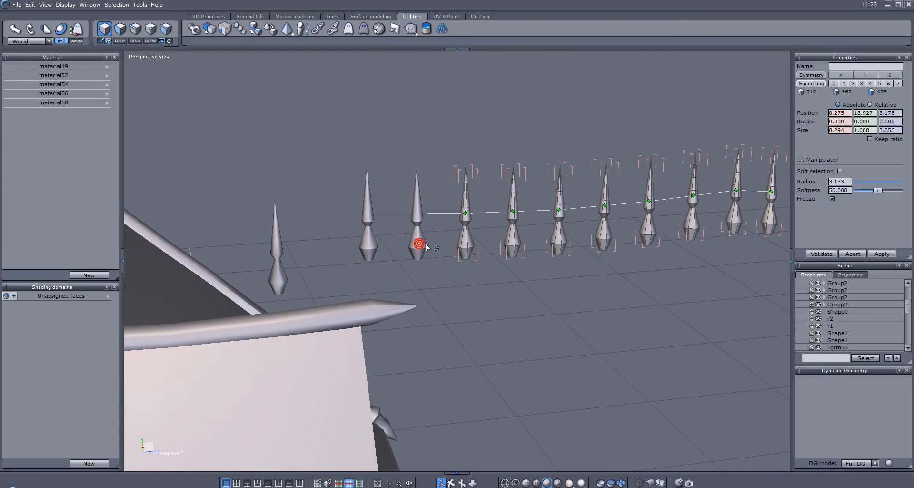
pyautogui.keyDown('shift'); pyautogui.click(418, 198); pyautogui.keyUp('shift')
pyautogui.keyDown('shift'); pyautogui.click(368, 221); pyautogui.keyUp('shift')
pyautogui.hotkey('ctrl', 'g')
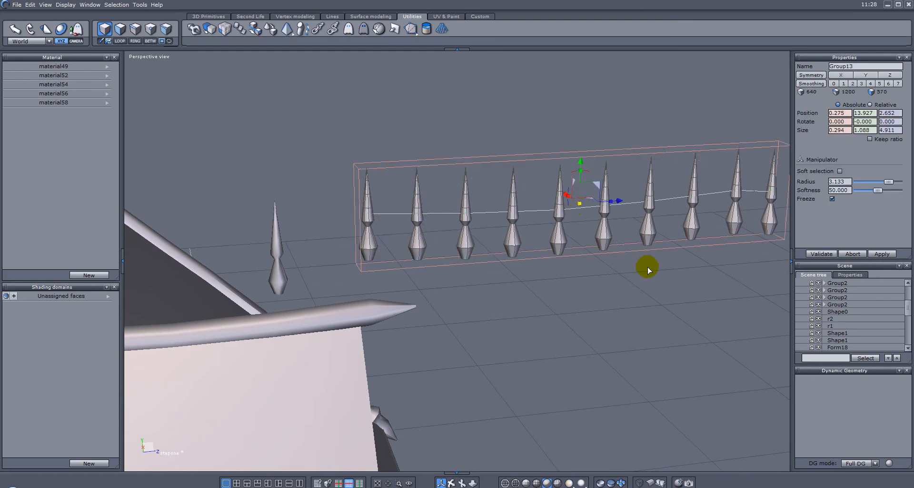
# - Move the original single spike out past the end of the row to about Z 5.108
pyautogui.moveTo(648, 270); pyautogui.dragTo(523, 277, button='middle')
pyautogui.click(428, 274)
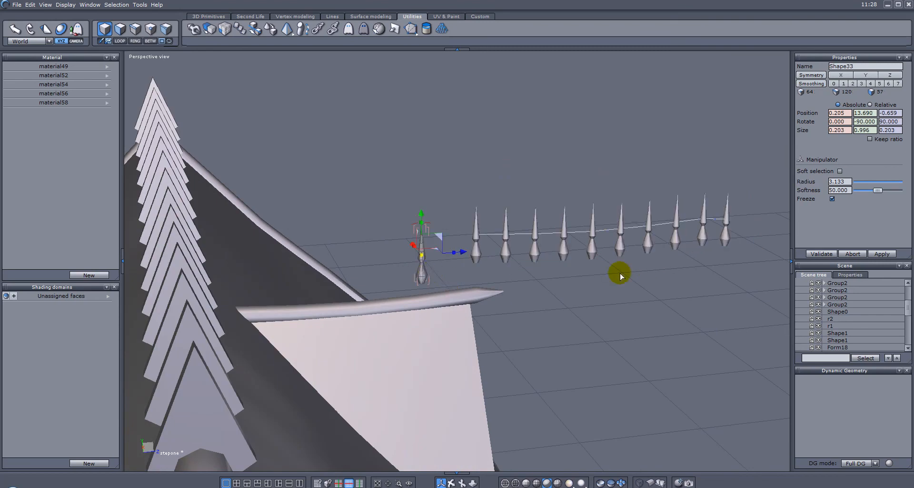
pyautogui.moveTo(462, 251); pyautogui.dragTo(772, 254)
# - Move the grouped spike row over the dormer ridge to about X 0.334, Y 13.552, Z -1.252
pyautogui.click(659, 231)
pyautogui.click(677, 242)
pyautogui.moveTo(644, 227); pyautogui.dragTo(429, 235)
pyautogui.moveTo(583, 206); pyautogui.dragTo(160, 185, button='right')
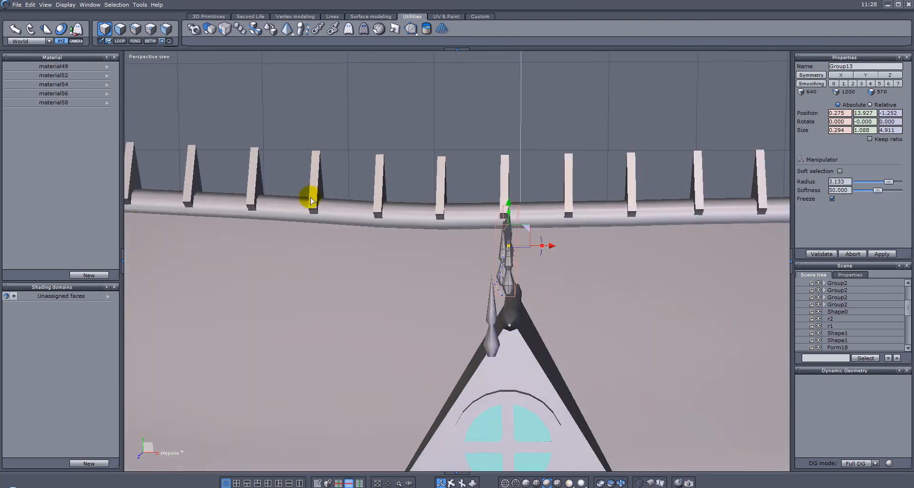
pyautogui.moveTo(525, 228); pyautogui.dragTo(529, 248)
pyautogui.moveTo(397, 247); pyautogui.dragTo(735, 250, button='right')
# - Scale the spike row to about 3.880 long and 0.859 high and seat it on the dormer ridge at Y 13.284, Z -1.750
pyautogui.click(365, 269)
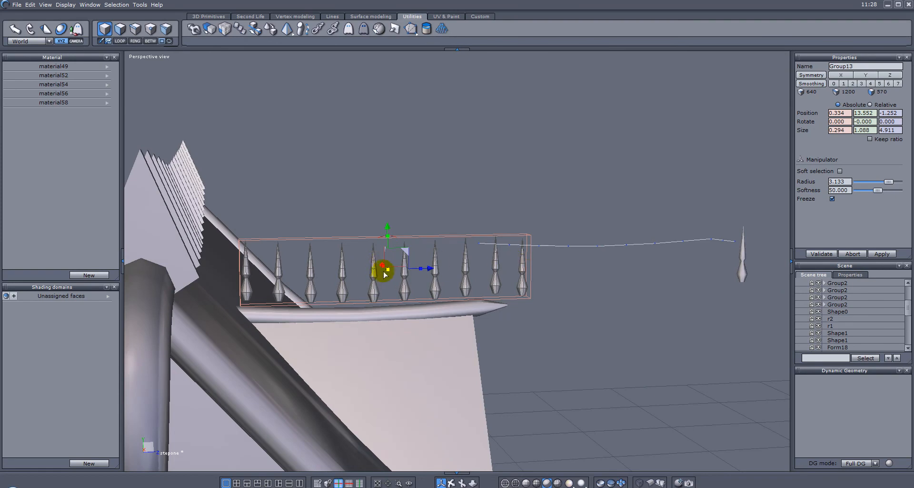
pyautogui.moveTo(387, 270)
pyautogui.mouseDown()
pyautogui.moveTo(359, 259)
pyautogui.moveTo(368, 268)
pyautogui.mouseUp()
pyautogui.moveTo(412, 268); pyautogui.dragTo(355, 259, button='right')
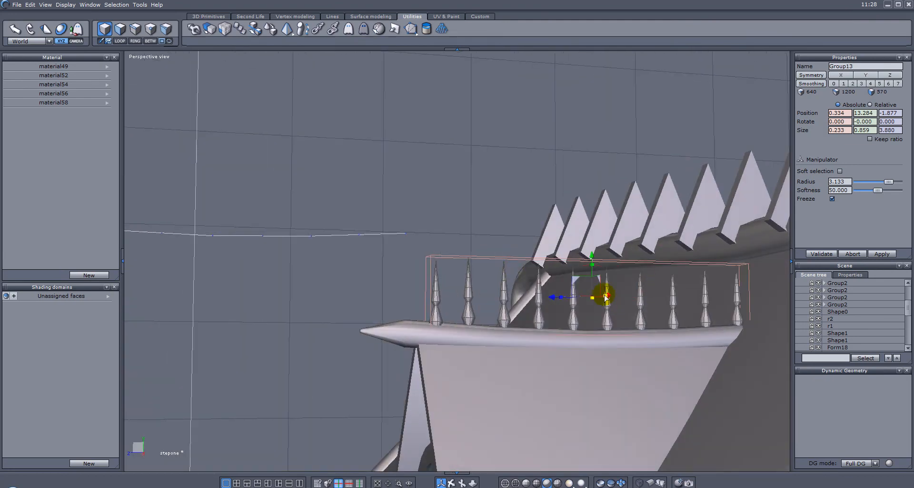
pyautogui.moveTo(558, 298); pyautogui.dragTo(542, 297)
pyautogui.moveTo(542, 297); pyautogui.dragTo(782, 303, button='right')
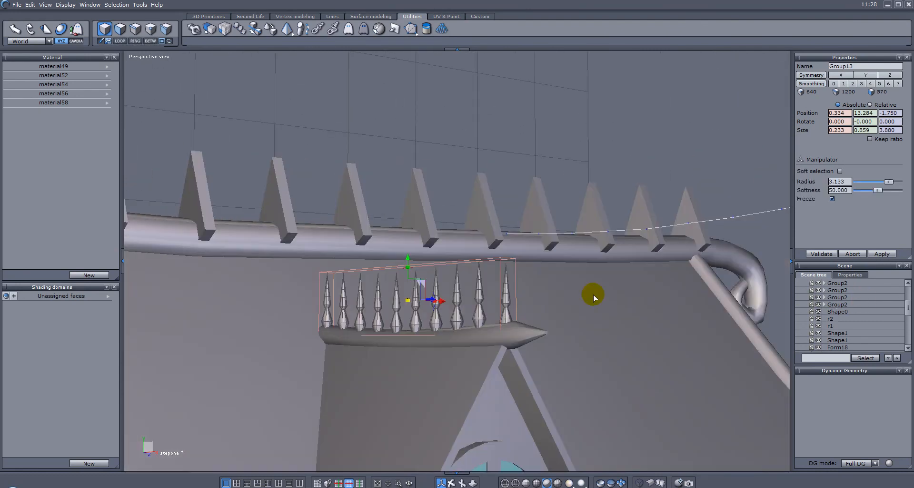
# - Delete the guide curve beside the roof and select the leftover single spike
pyautogui.moveTo(554, 296); pyautogui.dragTo(633, 273, button='right')
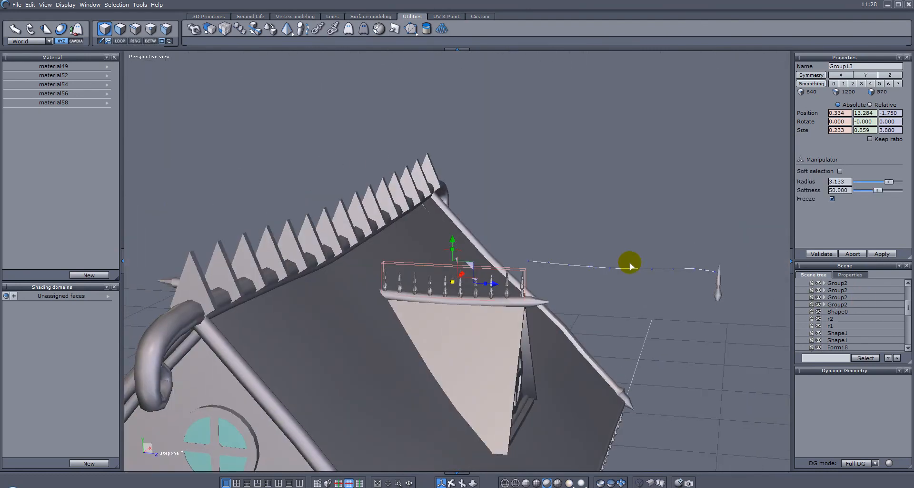
pyautogui.click(637, 270)
pyautogui.click(718, 288)
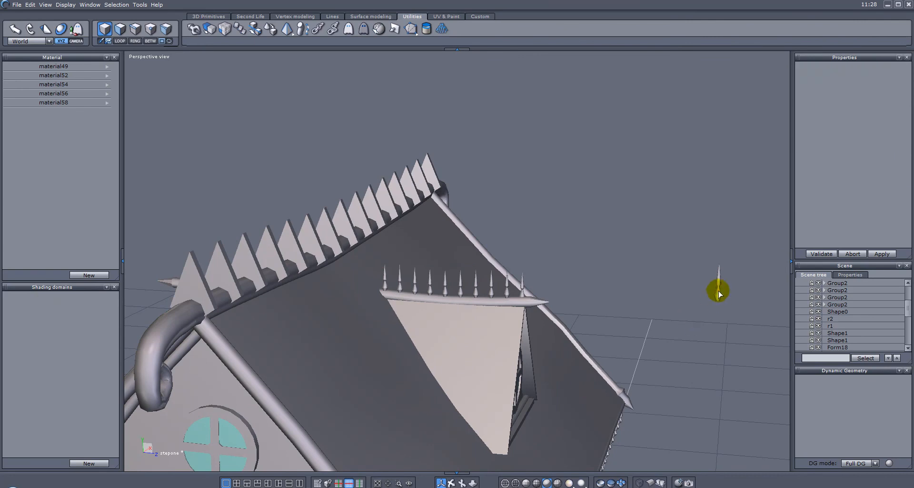
# - Turn the single spike upside down and hang it under the dormer ridge's front end at about X 0.336, Y 12.266, Z 0.227
pyautogui.moveTo(756, 323); pyautogui.dragTo(492, 297, button='right')
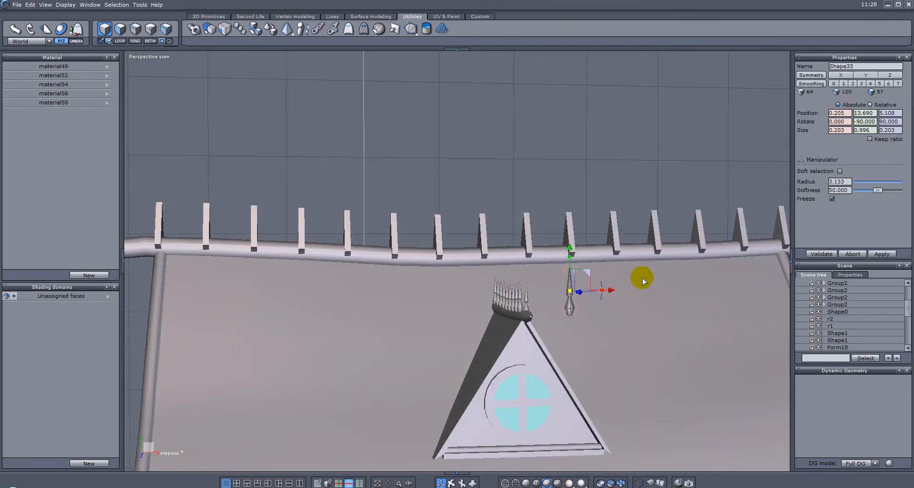
pyautogui.moveTo(601, 299); pyautogui.dragTo(498, 276)
pyautogui.moveTo(433, 315); pyautogui.dragTo(710, 302, button='right')
pyautogui.moveTo(599, 355); pyautogui.dragTo(555, 343)
pyautogui.scroll(3, 552, 332)
pyautogui.moveTo(551, 332); pyautogui.dragTo(414, 315, button='right')
pyautogui.moveTo(317, 360); pyautogui.dragTo(332, 359)
pyautogui.moveTo(279, 320); pyautogui.dragTo(305, 309)
pyautogui.moveTo(305, 309); pyautogui.dragTo(466, 387, button='right')
pyautogui.moveTo(445, 354); pyautogui.dragTo(504, 287, button='right')
pyautogui.moveTo(505, 287); pyautogui.dragTo(561, 267, button='middle')
pyautogui.moveTo(562, 267); pyautogui.dragTo(553, 265, button='right')
pyautogui.moveTo(554, 245); pyautogui.dragTo(564, 244)
pyautogui.click(541, 209)
pyautogui.moveTo(522, 207); pyautogui.dragTo(524, 197)
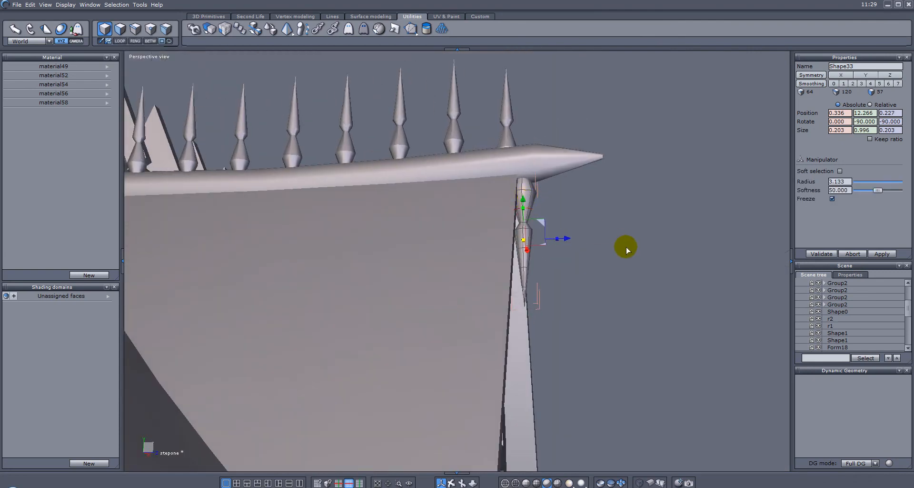
# - Select the spike row together with the hanging spike and copy both across to the opposite side of the roof
pyautogui.scroll(-3, 626, 247)
pyautogui.moveTo(625, 249); pyautogui.dragTo(543, 274, button='right')
pyautogui.keyDown('shift'); pyautogui.click(553, 265); pyautogui.keyUp('shift')
pyautogui.moveTo(655, 304); pyautogui.dragTo(466, 270, button='right')
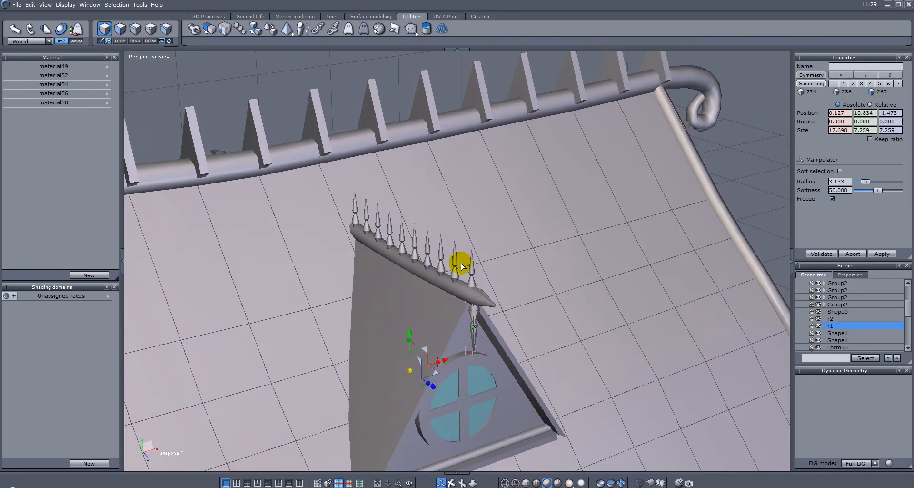
pyautogui.click(472, 272)
pyautogui.keyDown('shift'); pyautogui.click(474, 310); pyautogui.keyUp('shift')
pyautogui.scroll(-4, 435, 304)
pyautogui.keyDown('alt'); pyautogui.moveTo(364, 296); pyautogui.dragTo(526, 329); pyautogui.keyUp('alt')
pyautogui.keyDown('alt'); pyautogui.moveTo(527, 326); pyautogui.dragTo(659, 416, button='right'); pyautogui.keyUp('alt')
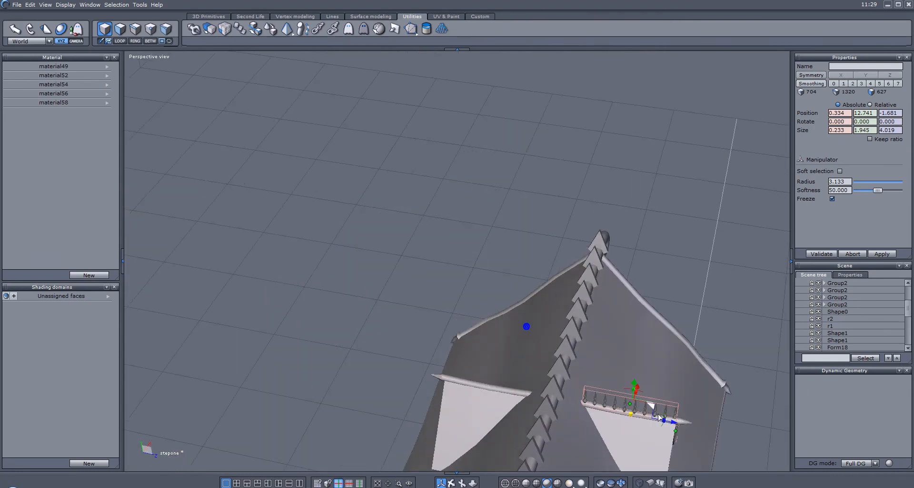
pyautogui.moveTo(673, 424); pyautogui.dragTo(387, 385)
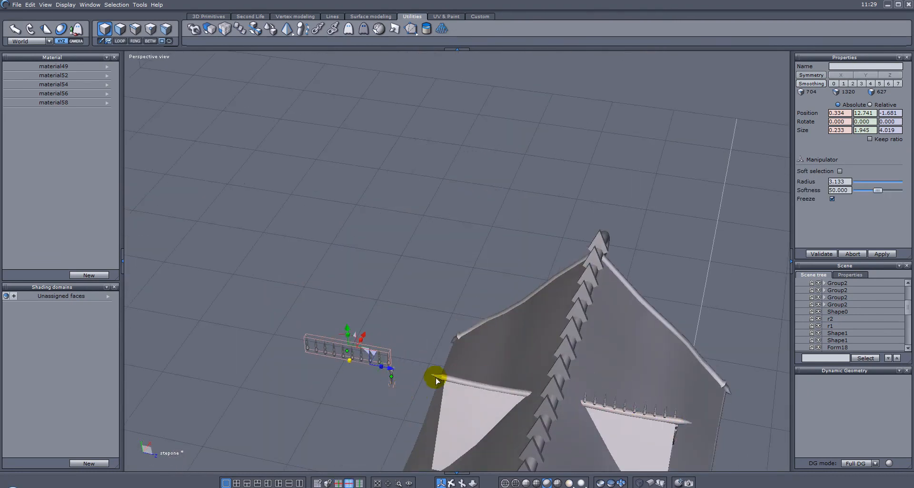
# - Turn the copied spikes around and align them on the opposite dormer's ridge, with the hanging spike at its front end
pyautogui.scroll(-2, 442, 390)
pyautogui.keyDown('alt'); pyautogui.moveTo(441, 391); pyautogui.dragTo(480, 318, button='right'); pyautogui.keyUp('alt')
pyautogui.keyDown('alt'); pyautogui.moveTo(480, 318); pyautogui.dragTo(517, 433); pyautogui.keyUp('alt')
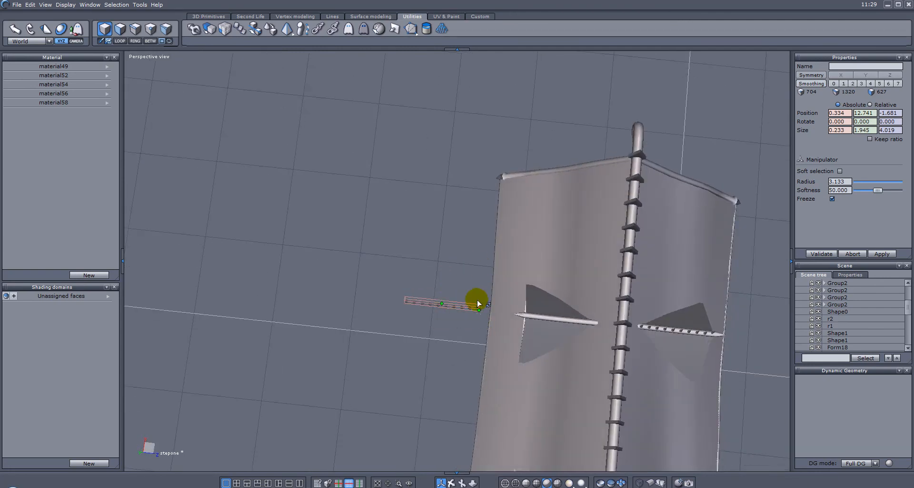
pyautogui.moveTo(475, 317); pyautogui.dragTo(616, 265)
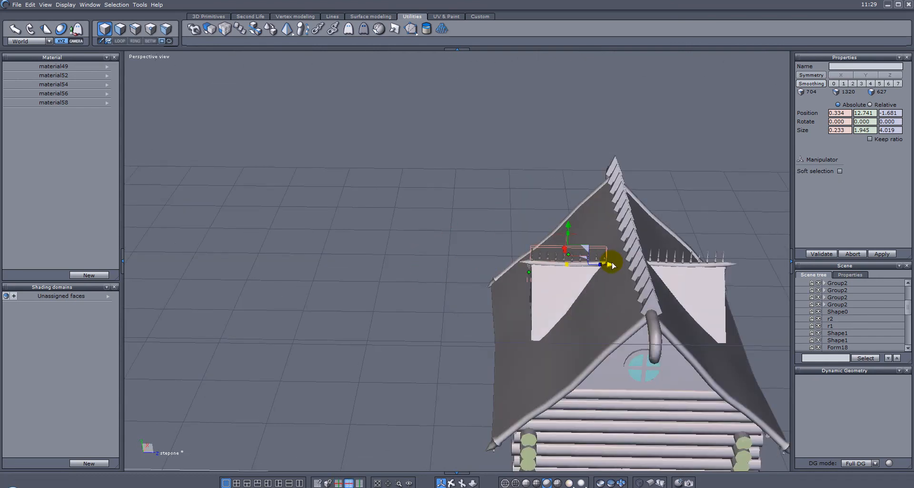
pyautogui.scroll(3, 559, 275)
pyautogui.keyDown('alt'); pyautogui.moveTo(351, 301); pyautogui.dragTo(649, 235); pyautogui.keyUp('alt')
pyautogui.keyDown('alt'); pyautogui.moveTo(502, 257); pyautogui.dragTo(642, 145); pyautogui.keyUp('alt')
pyautogui.moveTo(549, 179); pyautogui.dragTo(551, 180)
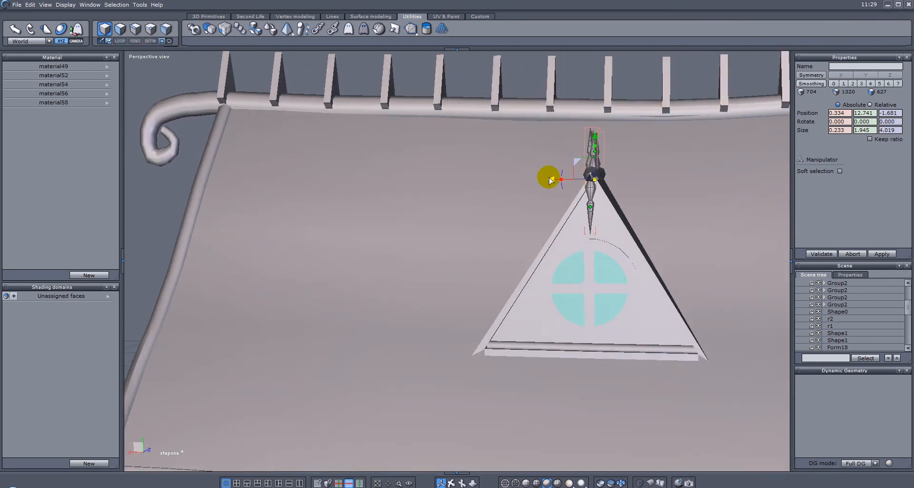
# - Inspect the spikes on the second dormer and the whole log house from several angles
pyautogui.keyDown('alt'); pyautogui.moveTo(651, 187); pyautogui.dragTo(576, 153); pyautogui.keyUp('alt')
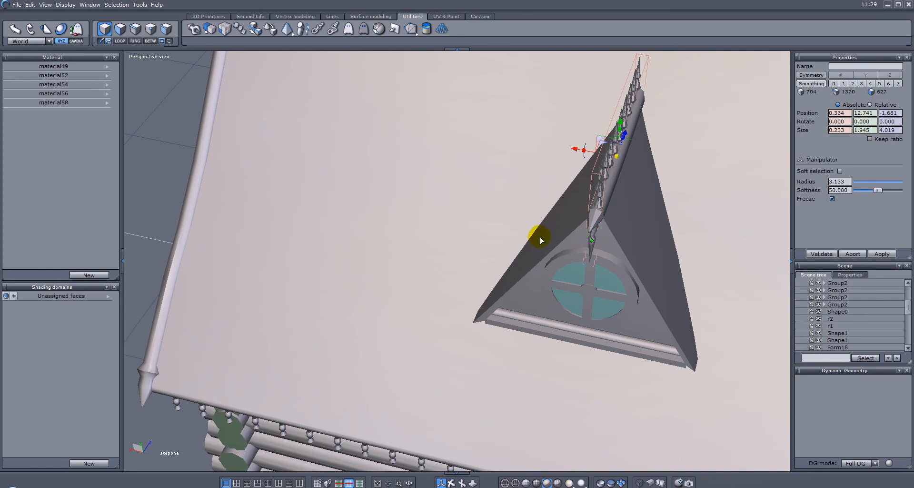
pyautogui.keyDown('alt'); pyautogui.moveTo(471, 231); pyautogui.dragTo(640, 161); pyautogui.keyUp('alt')
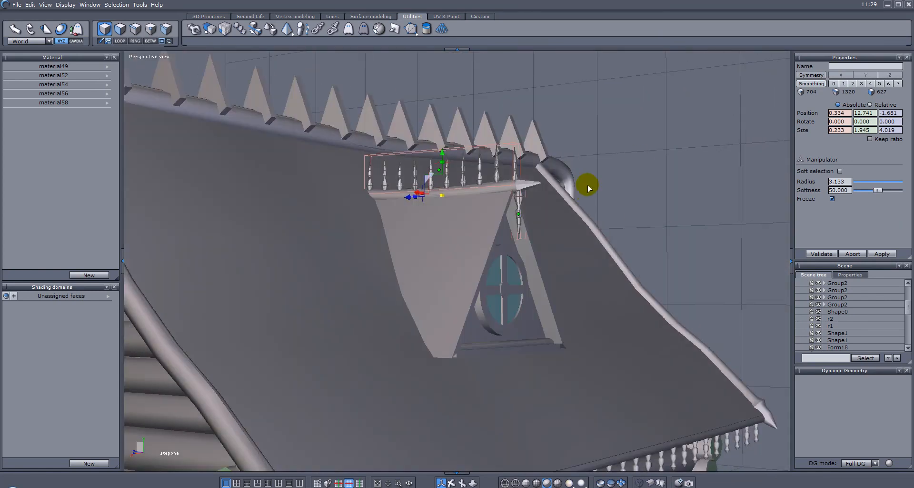
pyautogui.keyDown('alt'); pyautogui.moveTo(585, 192); pyautogui.dragTo(467, 237); pyautogui.keyUp('alt')
pyautogui.keyDown('alt'); pyautogui.moveTo(330, 232); pyautogui.dragTo(300, 257); pyautogui.keyUp('alt')
pyautogui.keyDown('alt'); pyautogui.moveTo(404, 193); pyautogui.dragTo(554, 215); pyautogui.keyUp('alt')
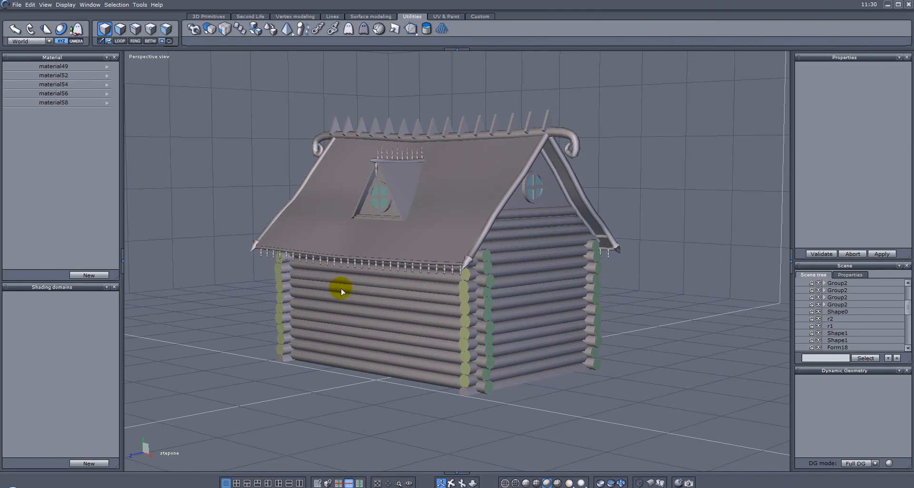
pyautogui.keyDown('alt'); pyautogui.moveTo(506, 289); pyautogui.dragTo(577, 268); pyautogui.keyUp('alt')
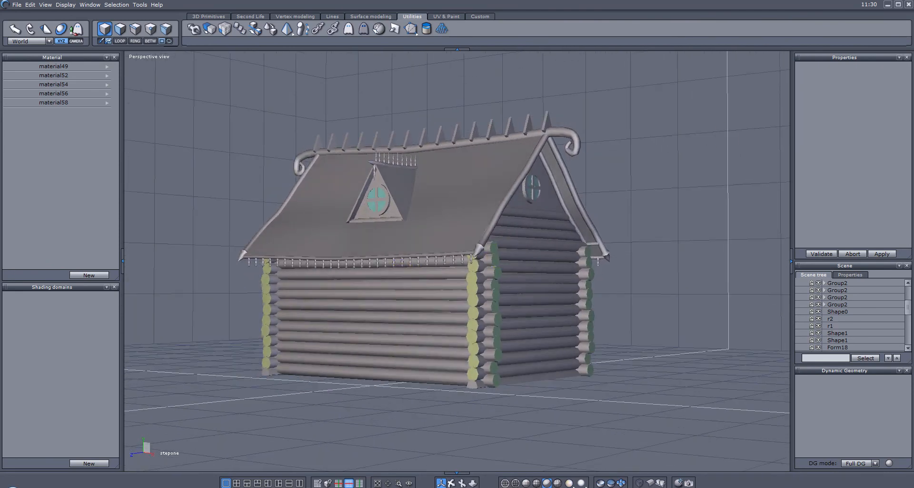